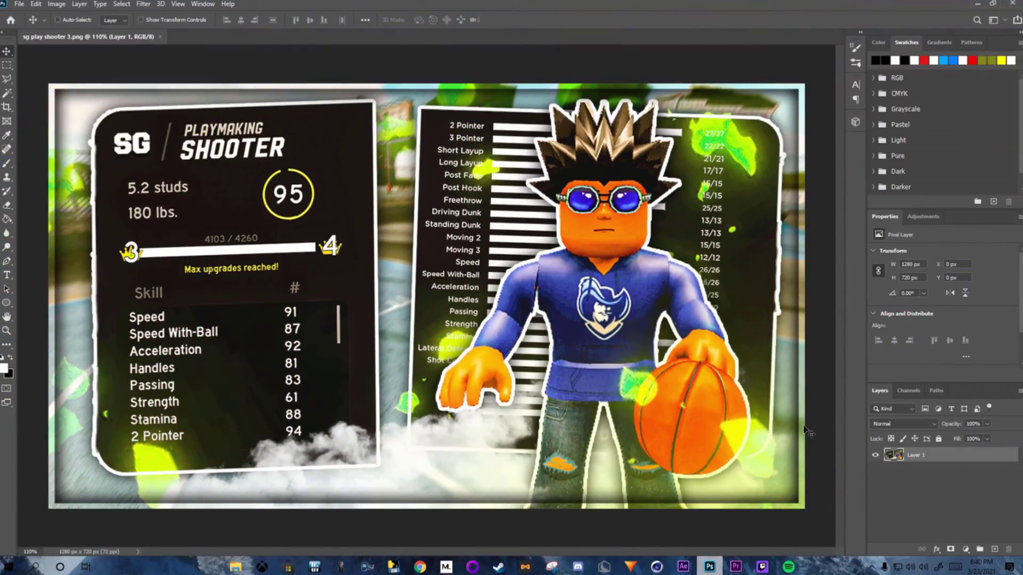
Create Untitled-1, a blank 1920 × 1080 px, 300 ppi document with Transparent background contents.
{"action": "left_click", "coordinate": [18, 4]}
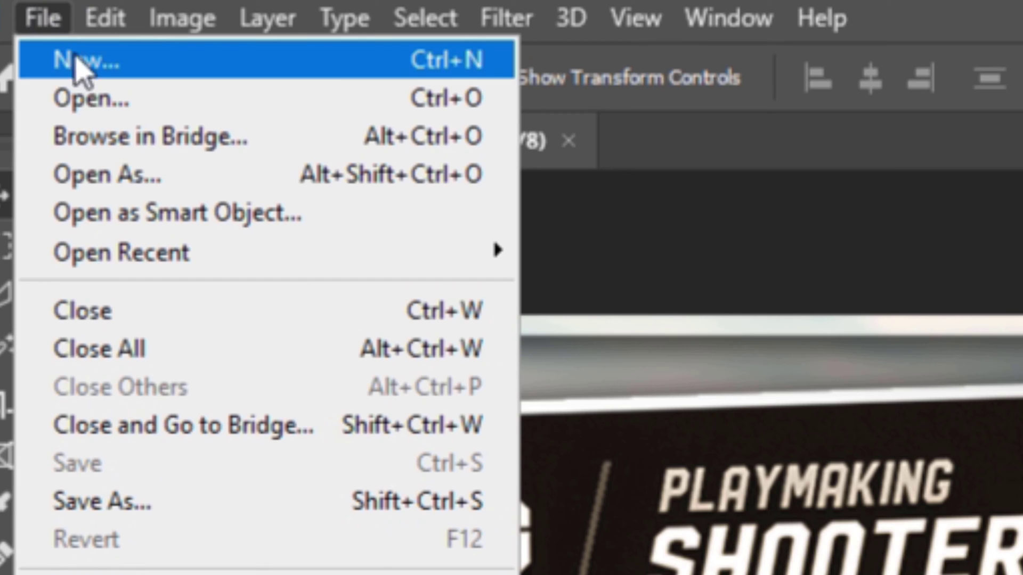
{"action": "left_click", "coordinate": [30, 16]}
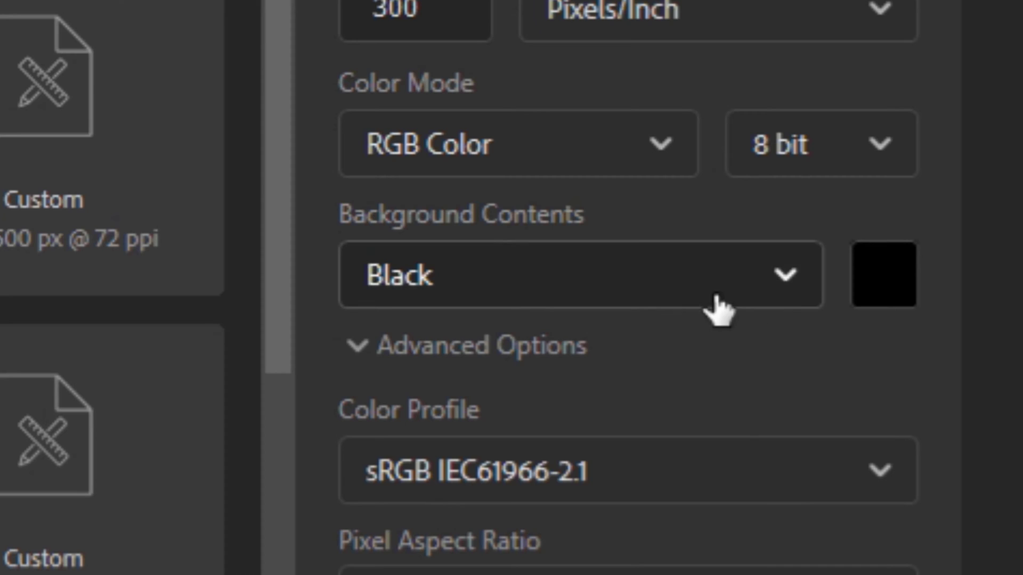
{"action": "left_click", "coordinate": [756, 317]}
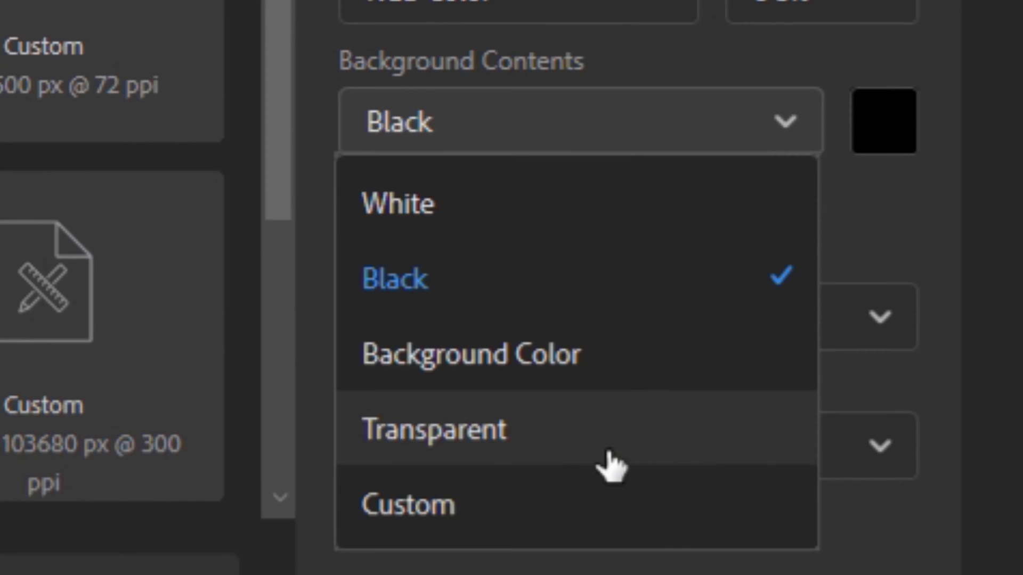
{"action": "left_click", "coordinate": [609, 454]}
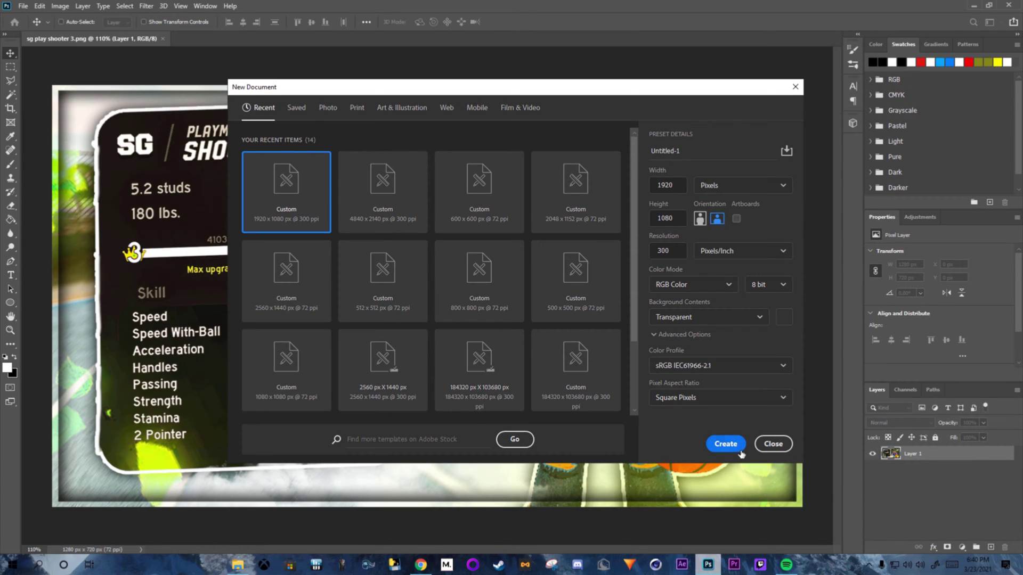
{"action": "left_click", "coordinate": [725, 444]}
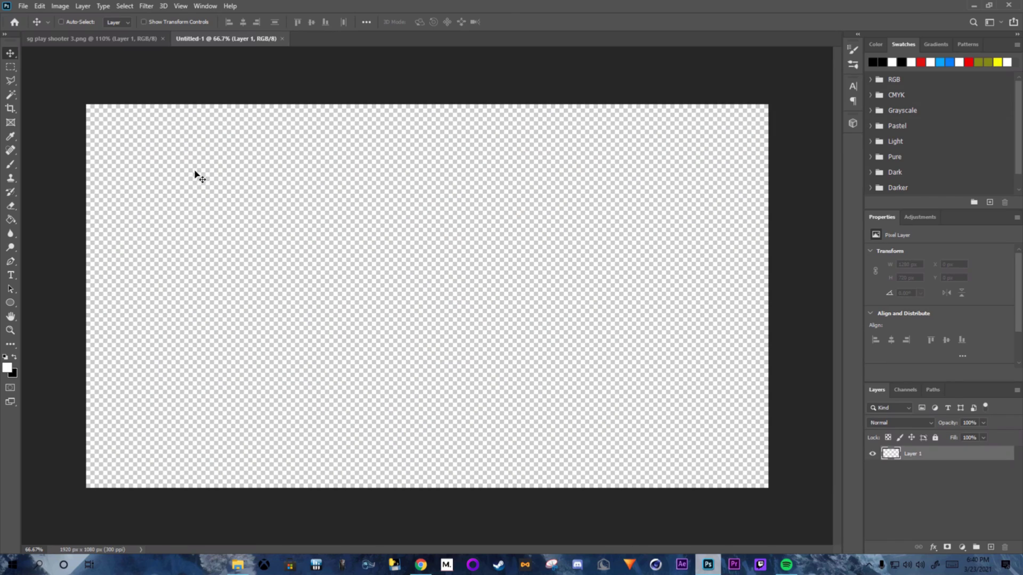
Bring up the File > Open dialog to load a game screenshot.
{"action": "left_click", "coordinate": [28, 8]}
{"action": "left_click", "coordinate": [32, 26]}
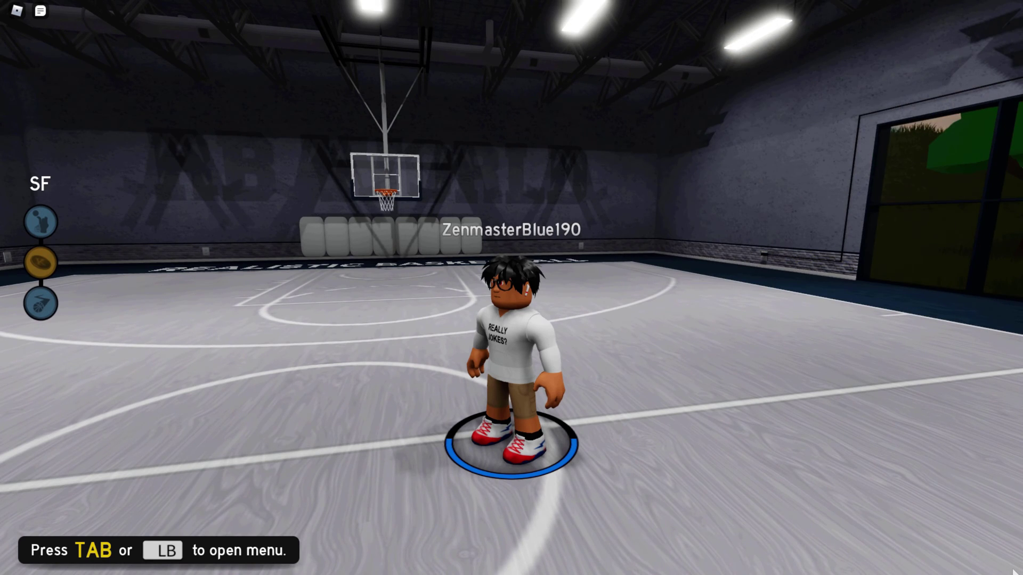
Capture a Roblox screenshot of the avatar on the court, check the Record options, and resume.
{"action": "key", "text": "Print"}
{"action": "key", "text": "Escape"}
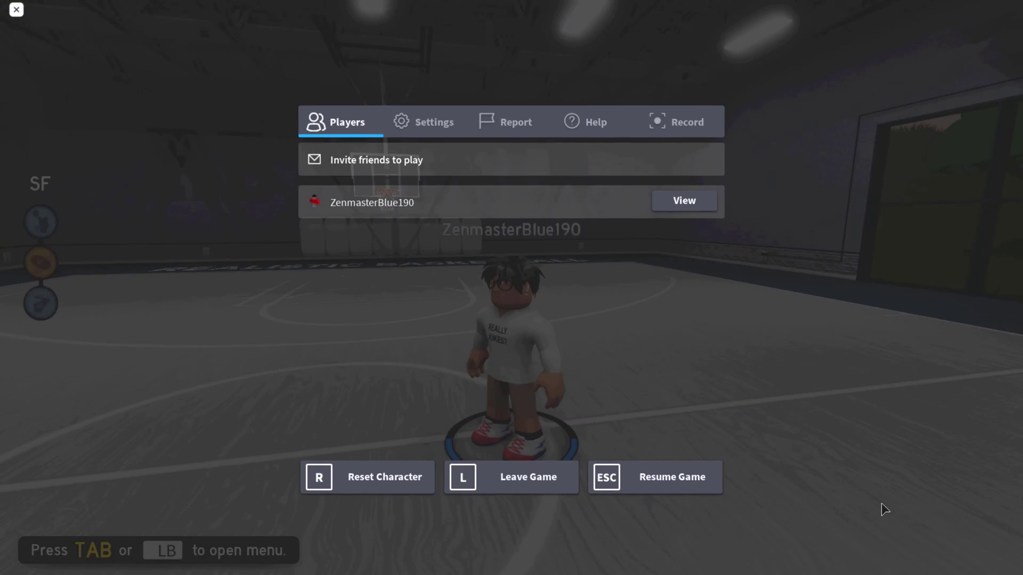
{"action": "left_click", "coordinate": [683, 117]}
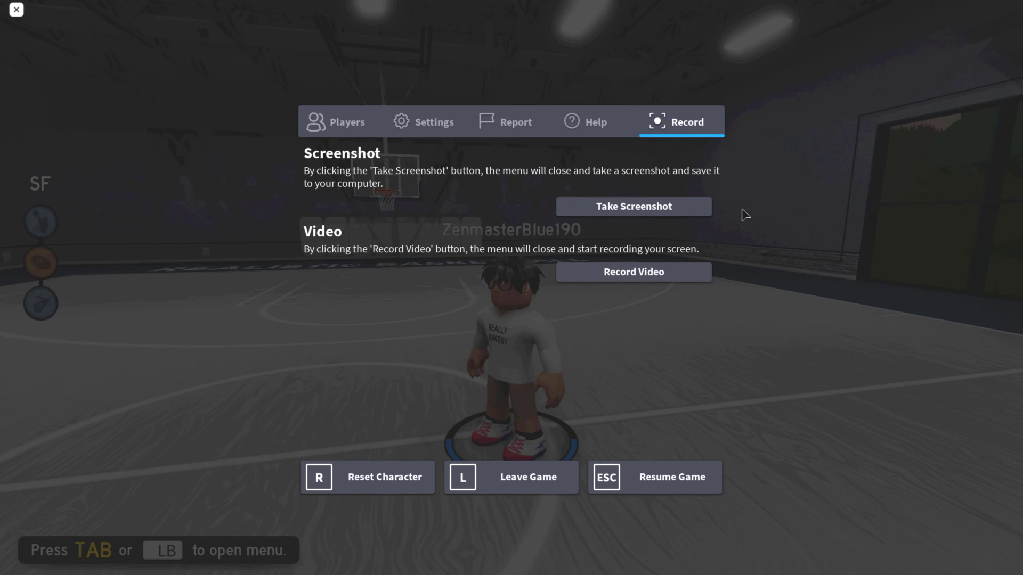
{"action": "key", "text": "Escape"}
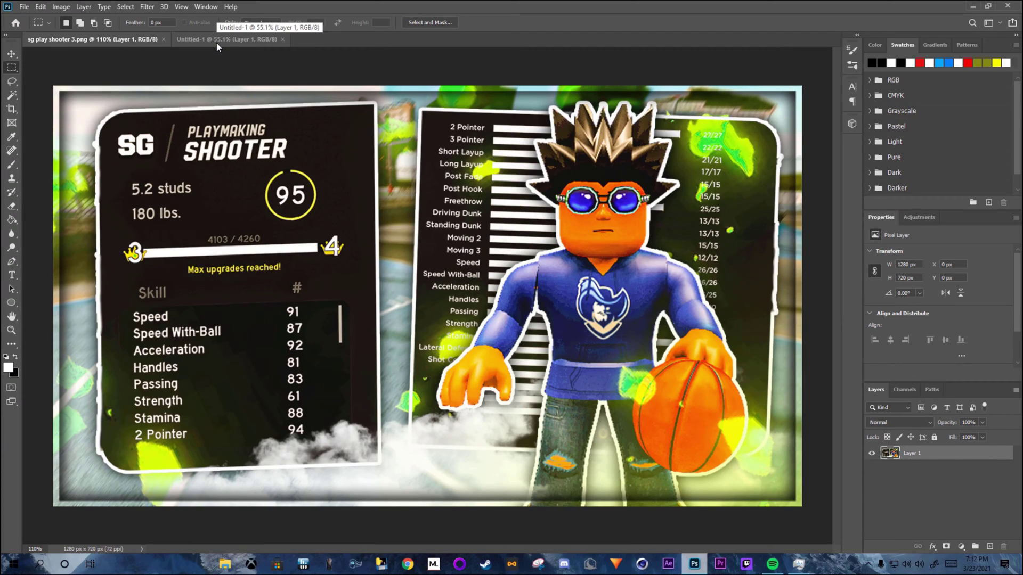
Open RobloxScreenShot20210303_170514879 from the Roblox pictures folder as its own document.
{"action": "left_click", "coordinate": [217, 43]}
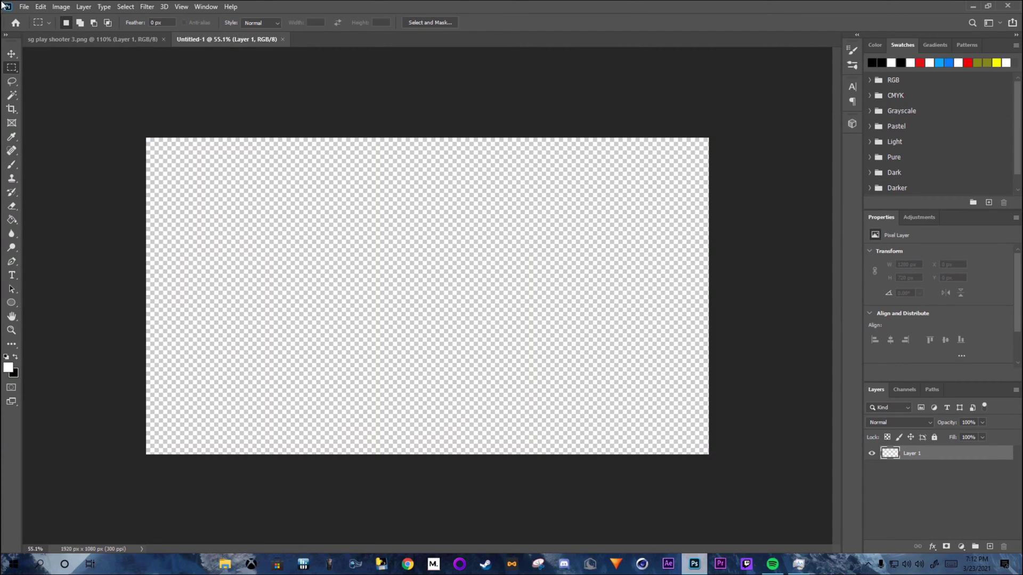
{"action": "left_click", "coordinate": [24, 6]}
{"action": "left_click", "coordinate": [32, 30]}
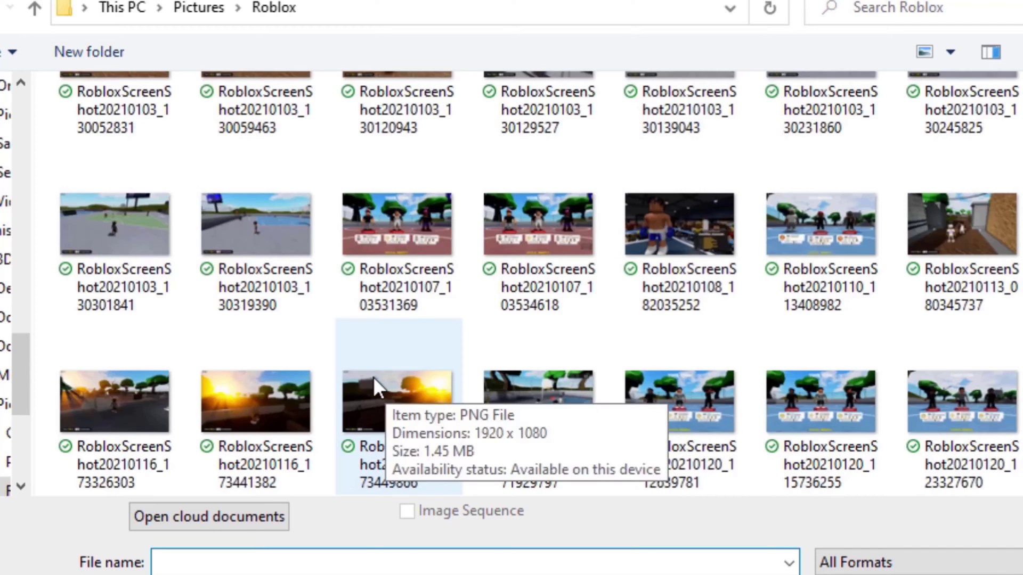
{"action": "scroll", "coordinate": [230, 191], "scroll_direction": "down", "scroll_amount": 10}
{"action": "scroll", "coordinate": [443, 373], "scroll_direction": "down", "scroll_amount": 12}
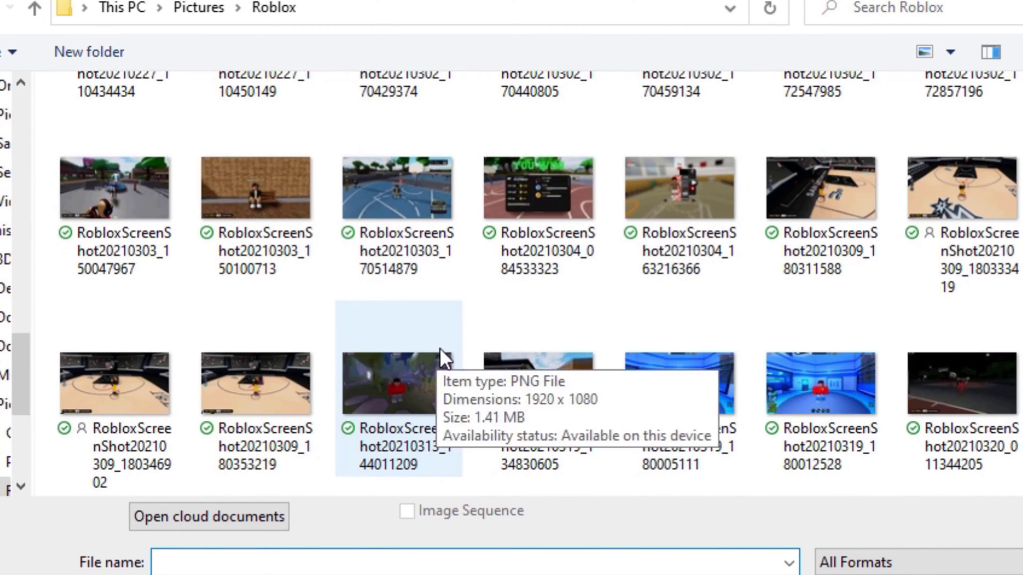
{"action": "left_click", "coordinate": [394, 260]}
{"action": "double_click", "coordinate": [392, 264]}
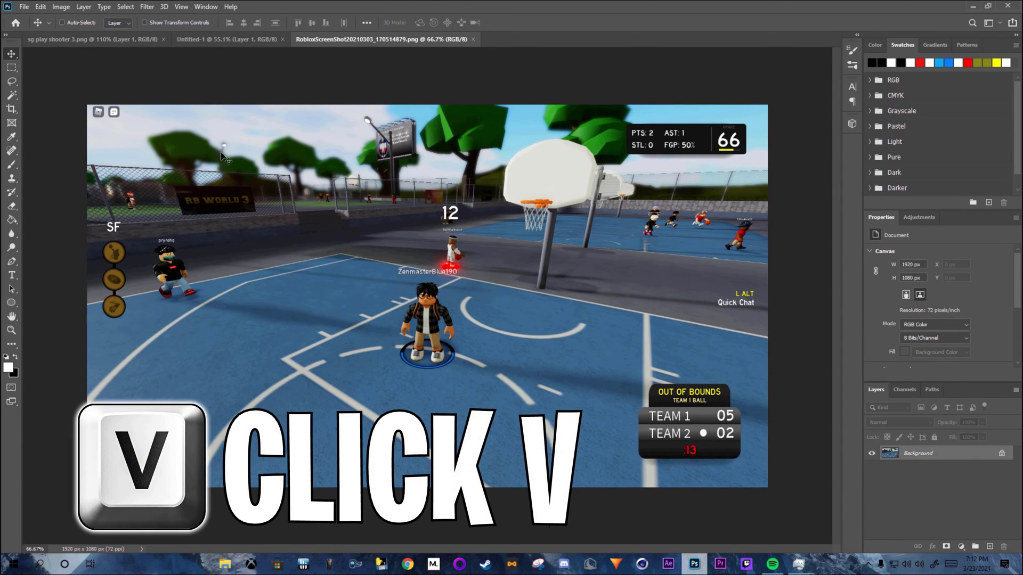
With the Move tool, convert the screenshot's locked Background into a normal layer.
{"action": "right_click", "coordinate": [12, 55]}
{"action": "left_click", "coordinate": [39, 54]}
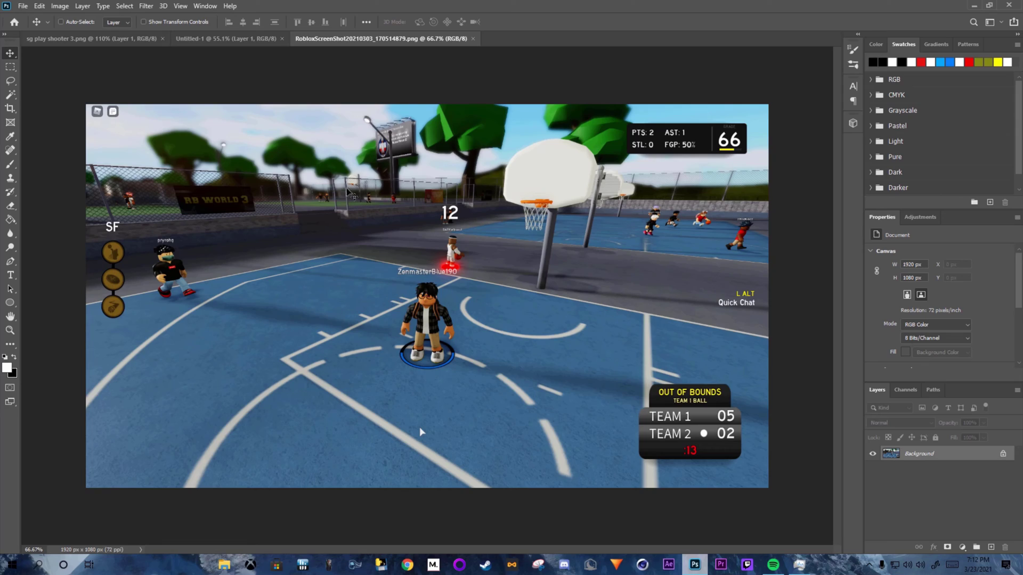
{"action": "left_click_drag", "start_coordinate": [349, 192], "coordinate": [340, 183]}
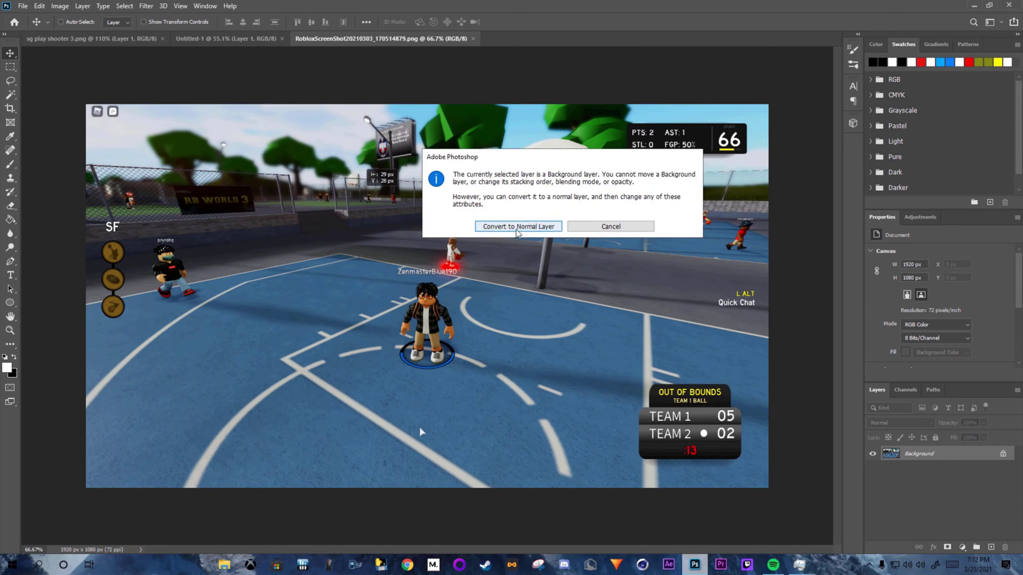
{"action": "left_click", "coordinate": [518, 227]}
Drag the screenshot into Untitled-1 as Layer 2, aligned to the canvas edges.
{"action": "left_click_drag", "start_coordinate": [517, 291], "coordinate": [319, 174]}
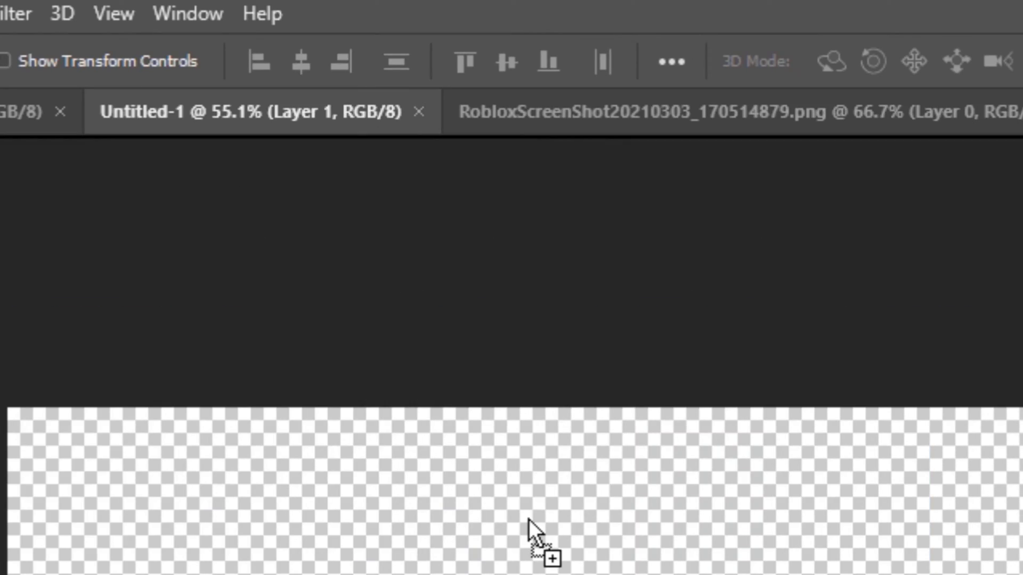
{"action": "left_click_drag", "start_coordinate": [528, 519], "coordinate": [529, 519]}
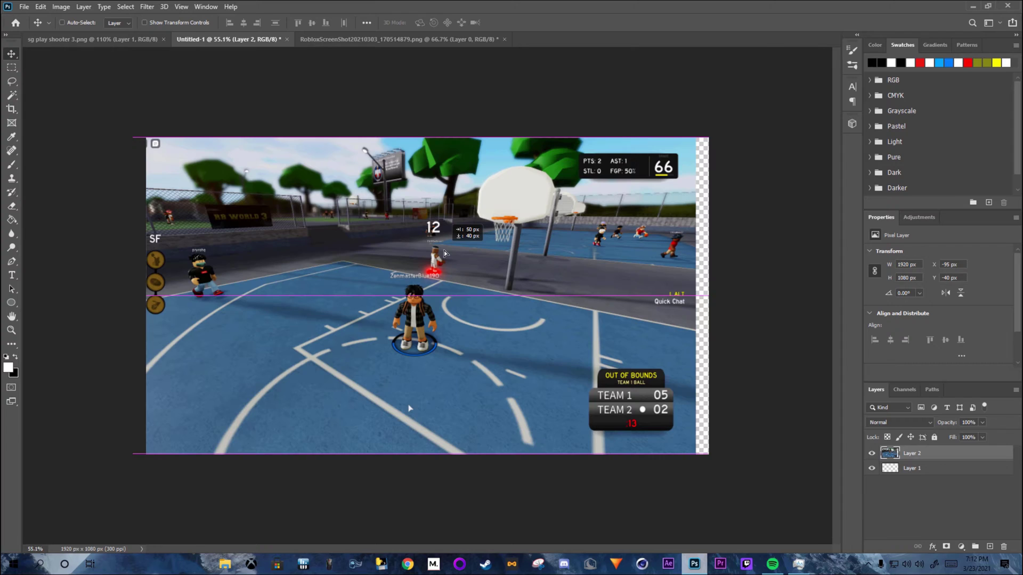
{"action": "left_click_drag", "start_coordinate": [447, 254], "coordinate": [462, 260]}
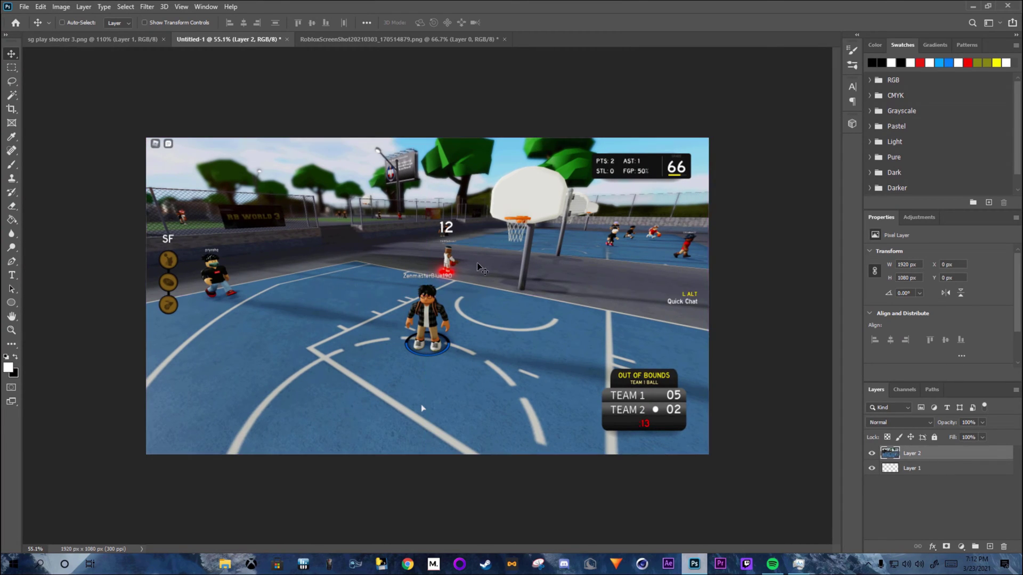
{"action": "key", "text": "ctrl+plus"}
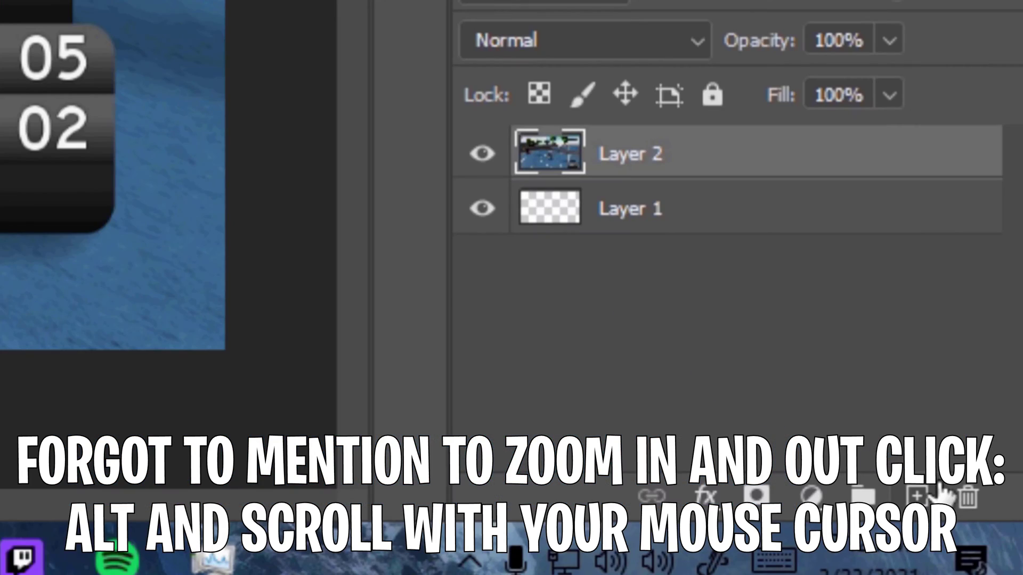
Add a new layer and marquee-select the entire canvas.
{"action": "left_click", "coordinate": [991, 548]}
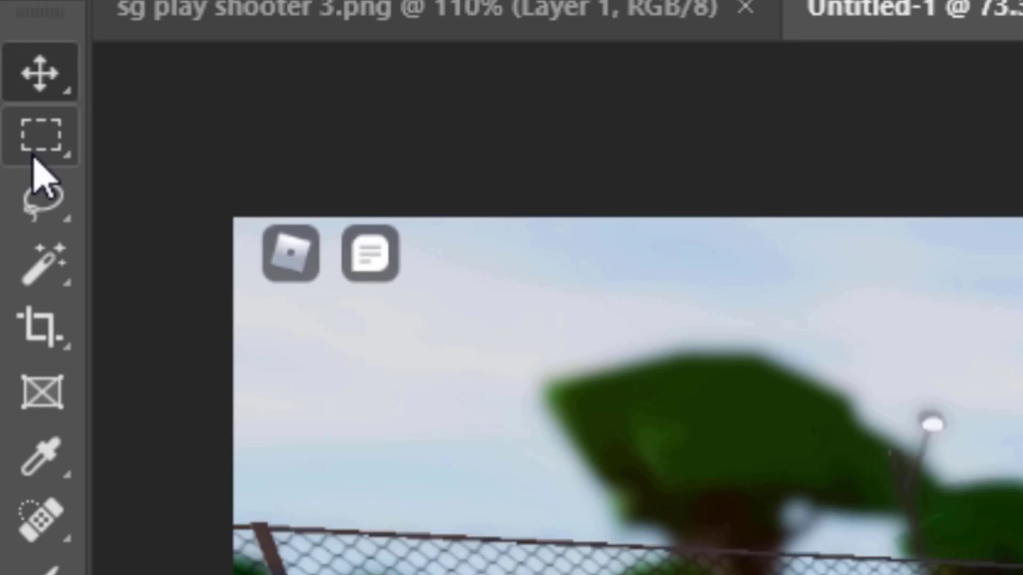
{"action": "right_click", "coordinate": [11, 61]}
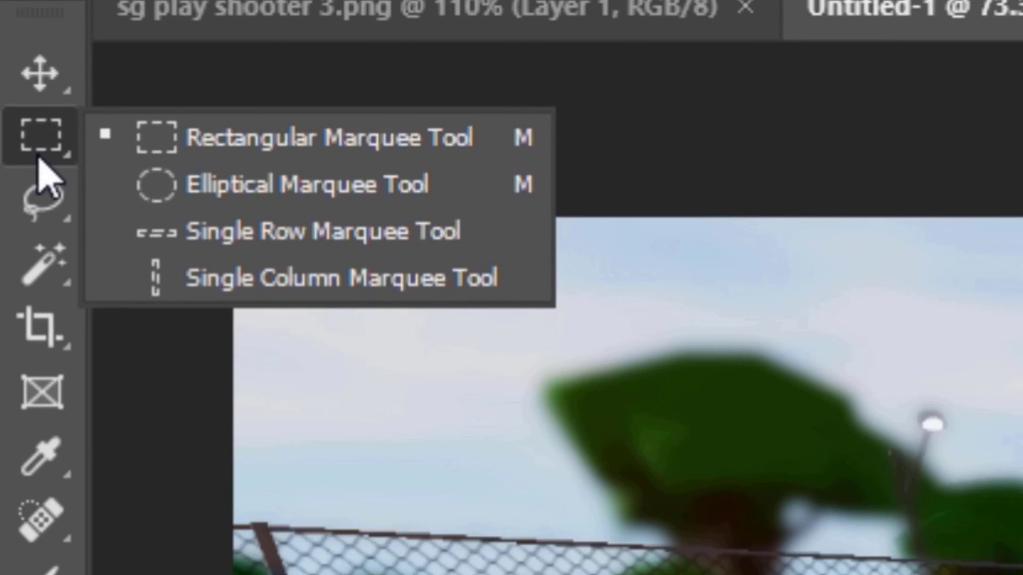
{"action": "left_click", "coordinate": [197, 143]}
{"action": "left_click_drag", "start_coordinate": [54, 86], "coordinate": [816, 530]}
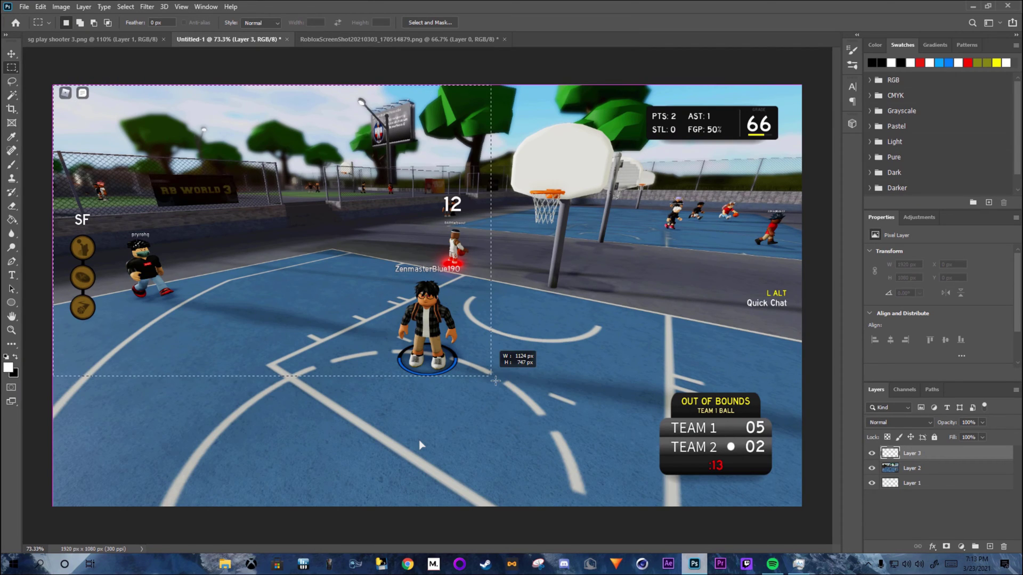
Fill the selection with White and deselect.
{"action": "right_click", "coordinate": [573, 359]}
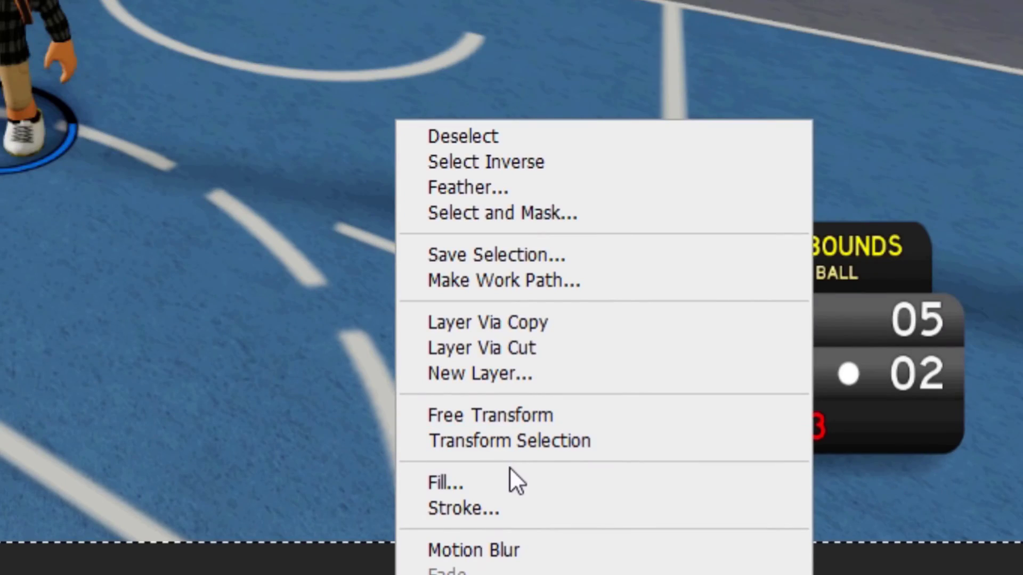
{"action": "left_click", "coordinate": [607, 486]}
{"action": "left_click", "coordinate": [490, 154]}
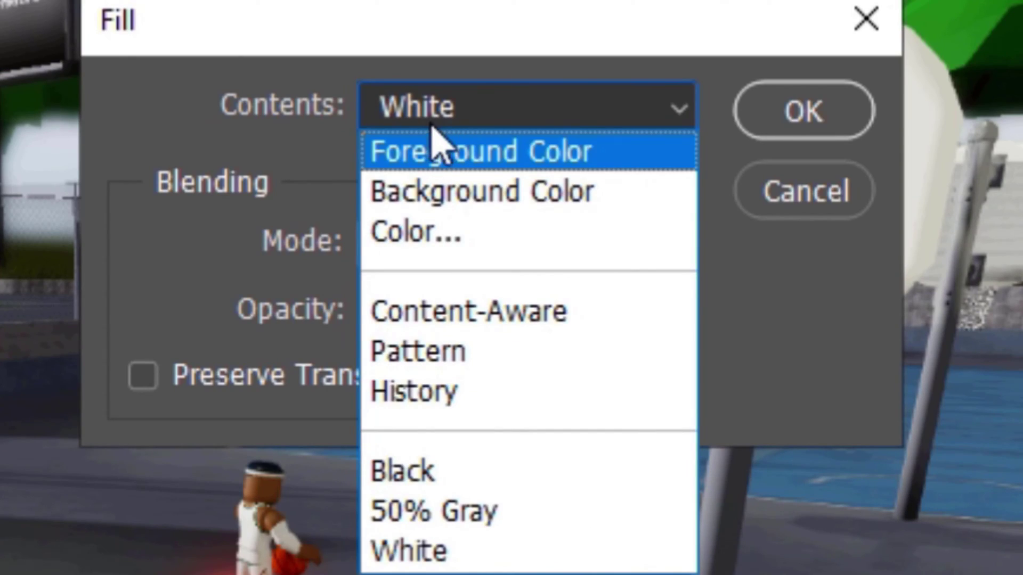
{"action": "left_click", "coordinate": [445, 121]}
{"action": "left_click", "coordinate": [446, 120]}
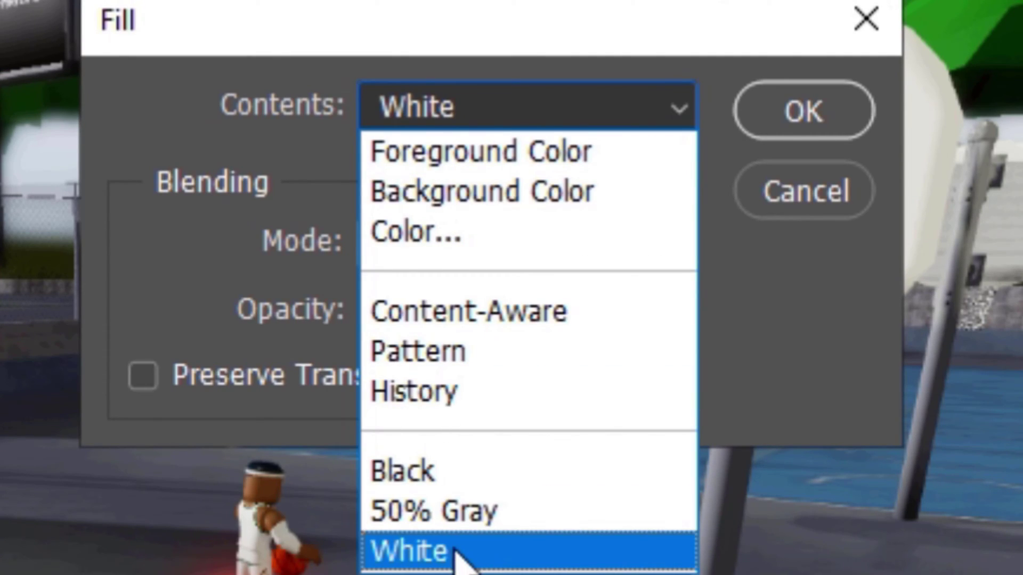
{"action": "left_click", "coordinate": [460, 551]}
{"action": "left_click", "coordinate": [788, 133]}
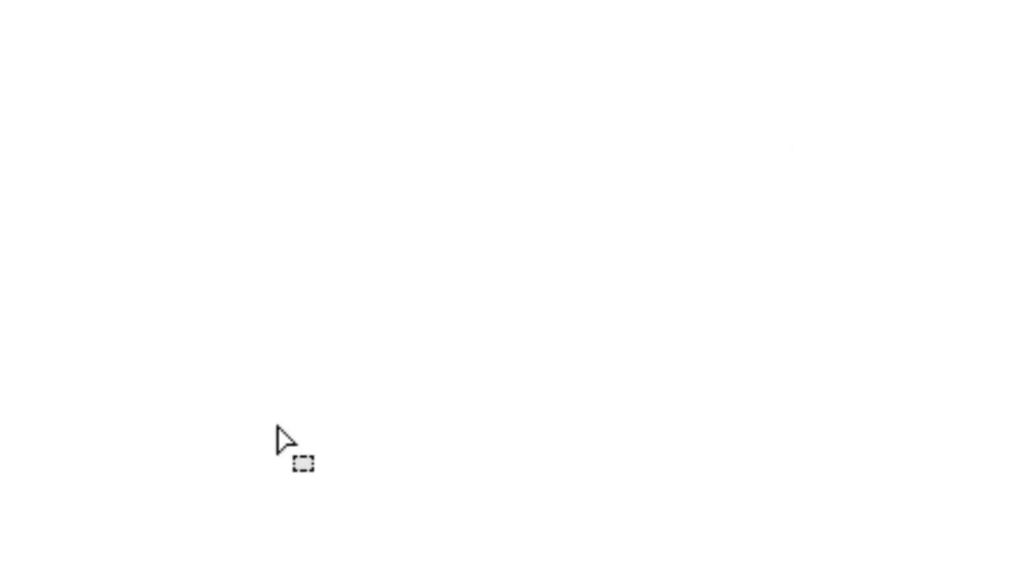
{"action": "left_click", "coordinate": [126, 6]}
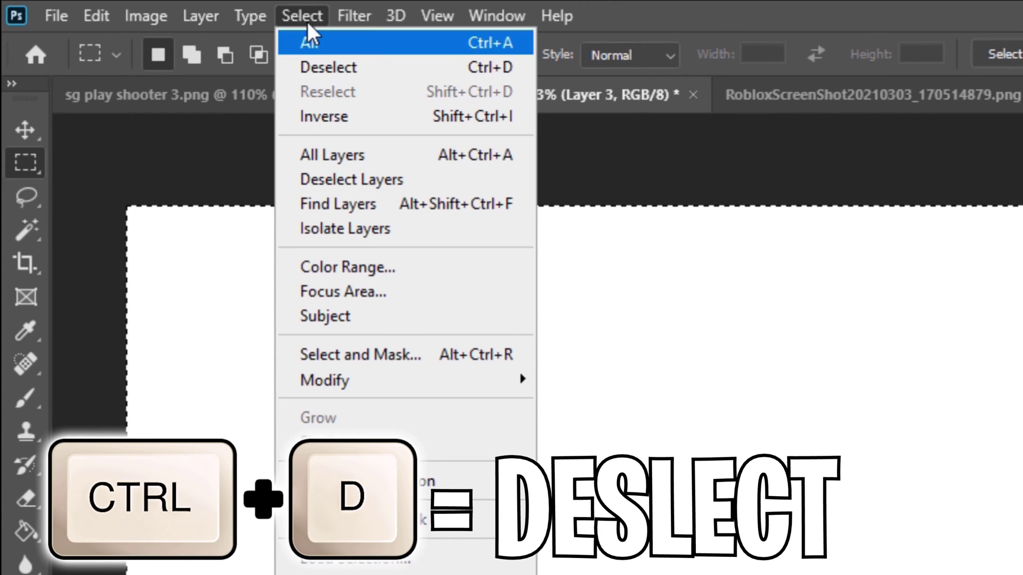
{"action": "key", "text": "ctrl+d"}
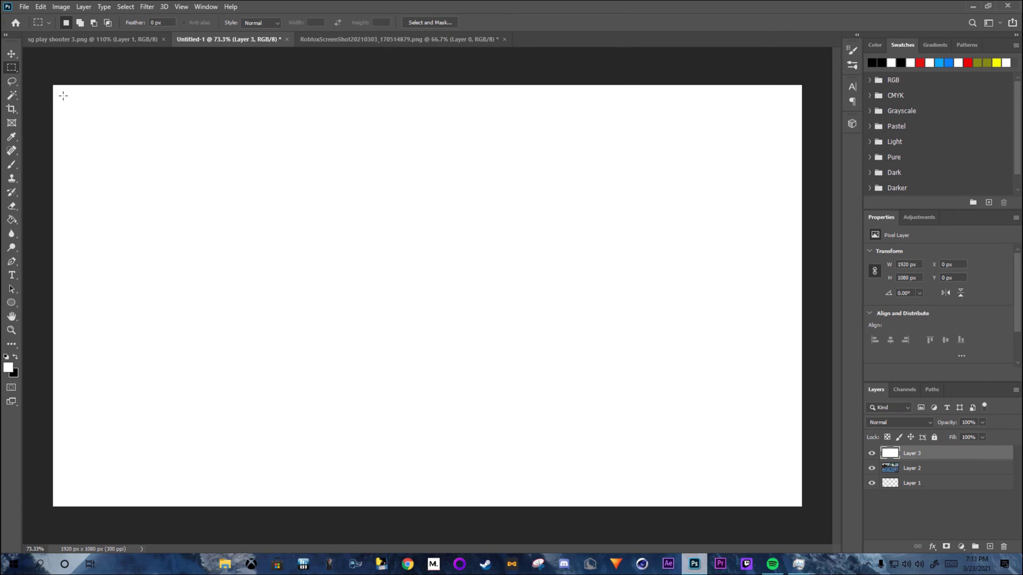
Delete the white just inside the canvas edges, leaving a thin border, then deselect.
{"action": "left_click_drag", "start_coordinate": [121, 137], "coordinate": [799, 505]}
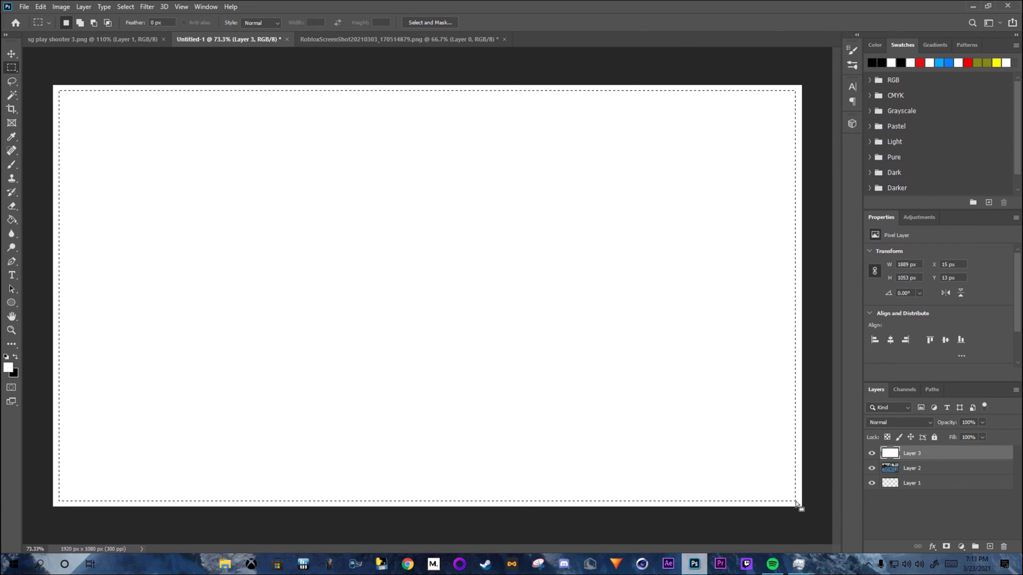
{"action": "key", "text": "BackSpace"}
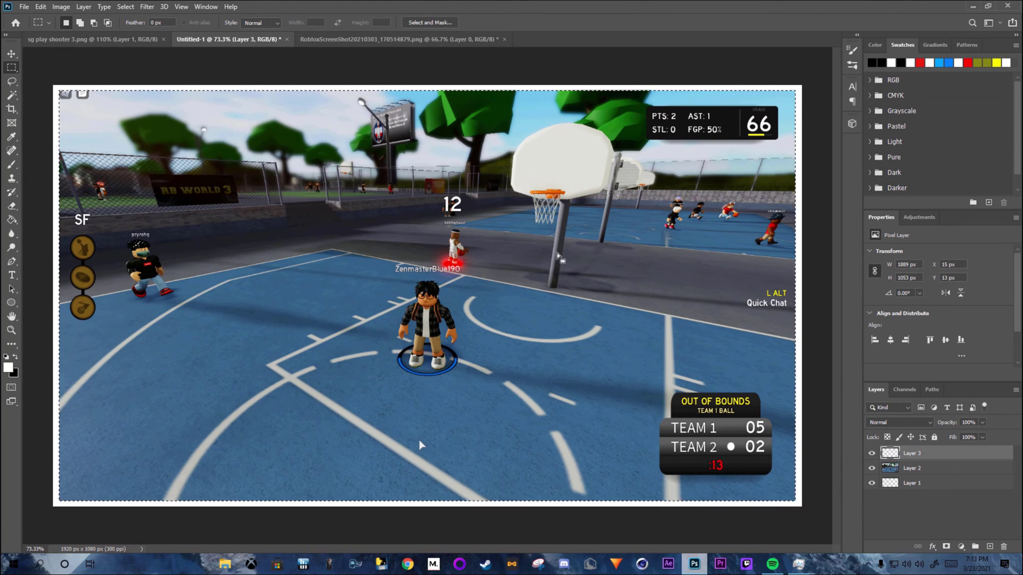
{"action": "left_click", "coordinate": [126, 6]}
{"action": "left_click", "coordinate": [142, 35]}
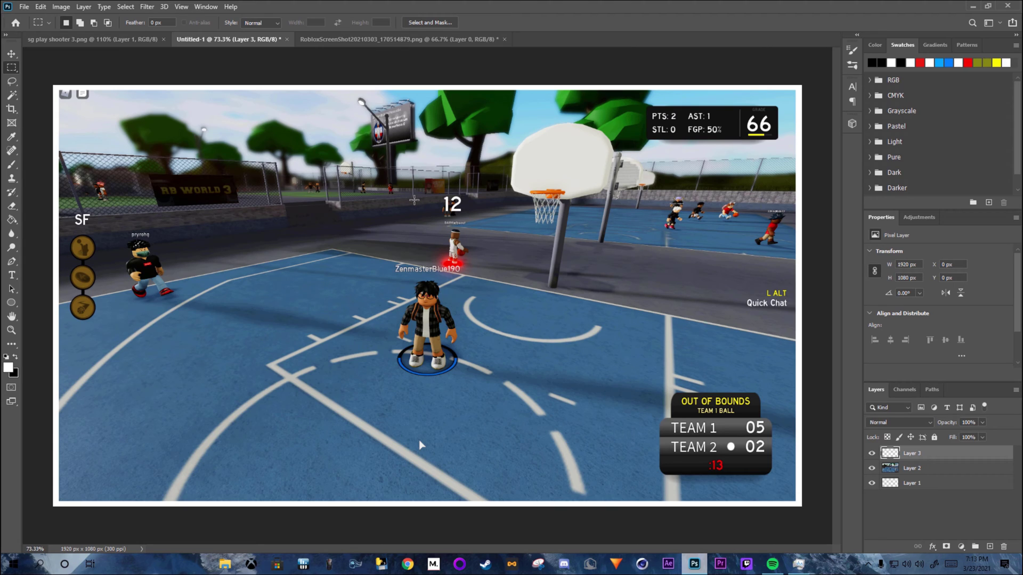
Set the frame layer's blending mode to Overlay.
{"action": "left_click", "coordinate": [895, 422]}
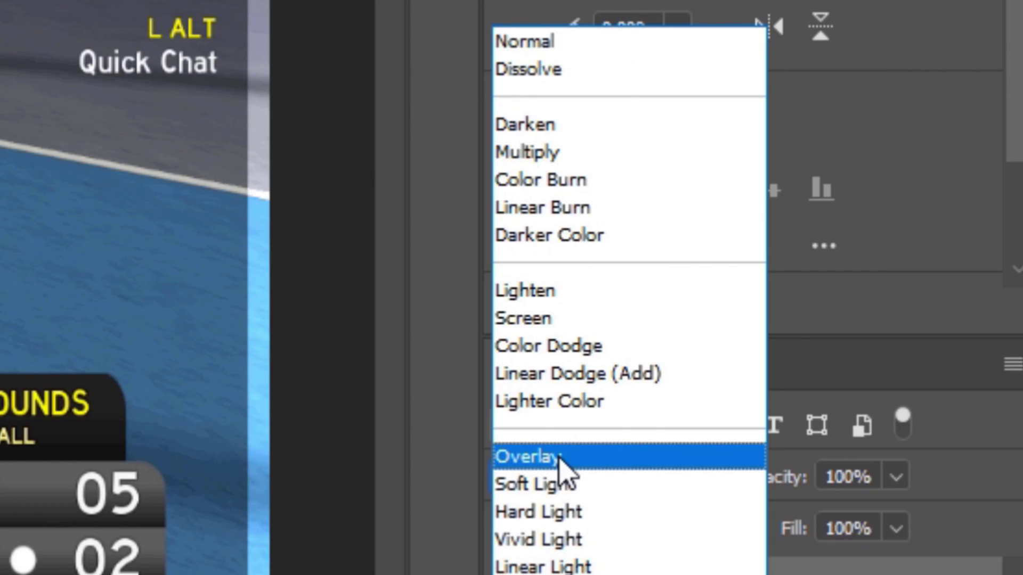
{"action": "left_click", "coordinate": [560, 458]}
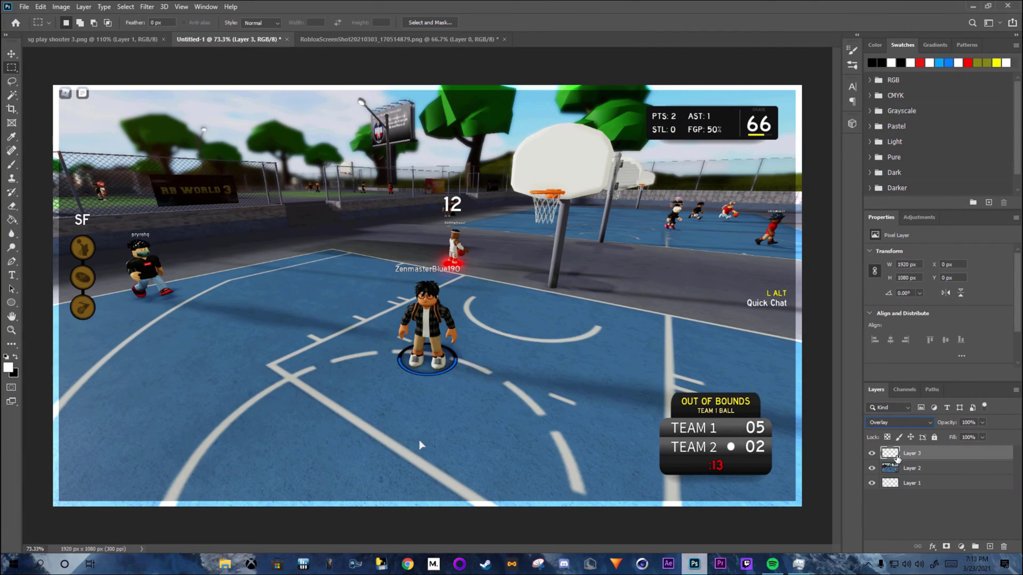
{"action": "right_click", "coordinate": [898, 457]}
{"action": "key", "text": "Escape"}
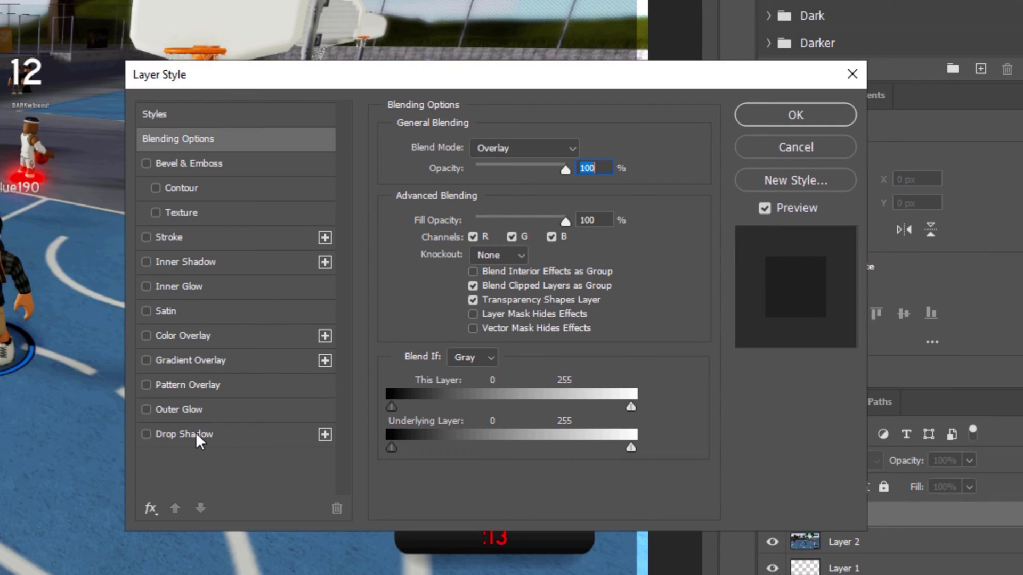
Add a 49 px drop shadow to the frame layer and switch its blending to Color Burn.
{"action": "left_click", "coordinate": [195, 433]}
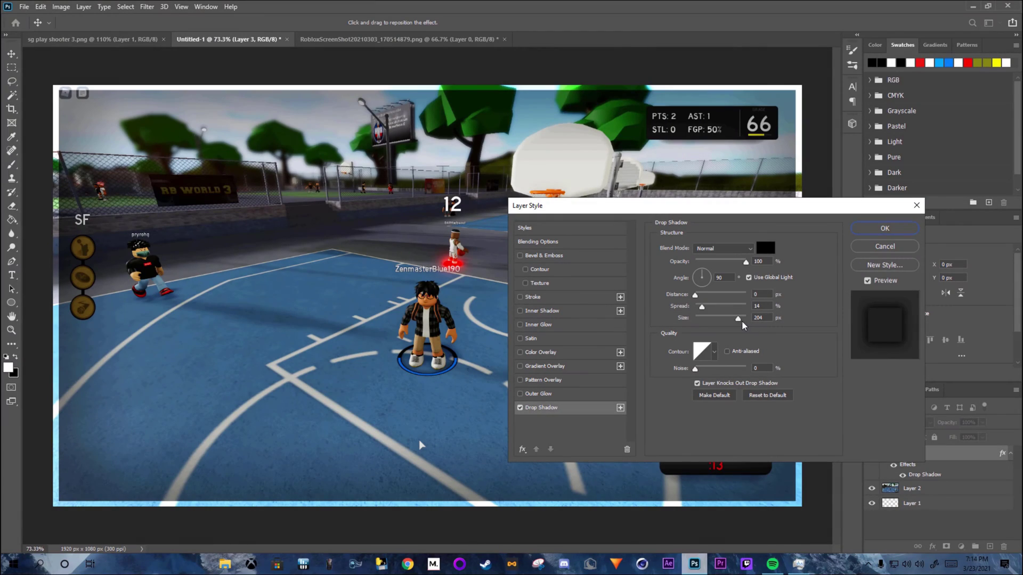
{"action": "left_click_drag", "start_coordinate": [739, 320], "coordinate": [708, 320]}
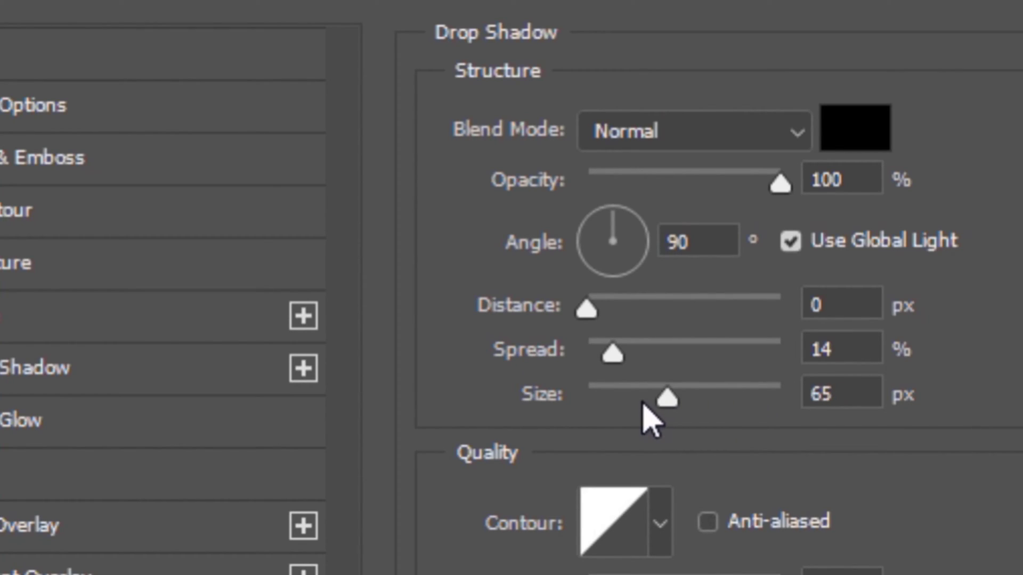
{"action": "left_click_drag", "start_coordinate": [640, 410], "coordinate": [619, 413]}
{"action": "left_click_drag", "start_coordinate": [704, 323], "coordinate": [706, 321]}
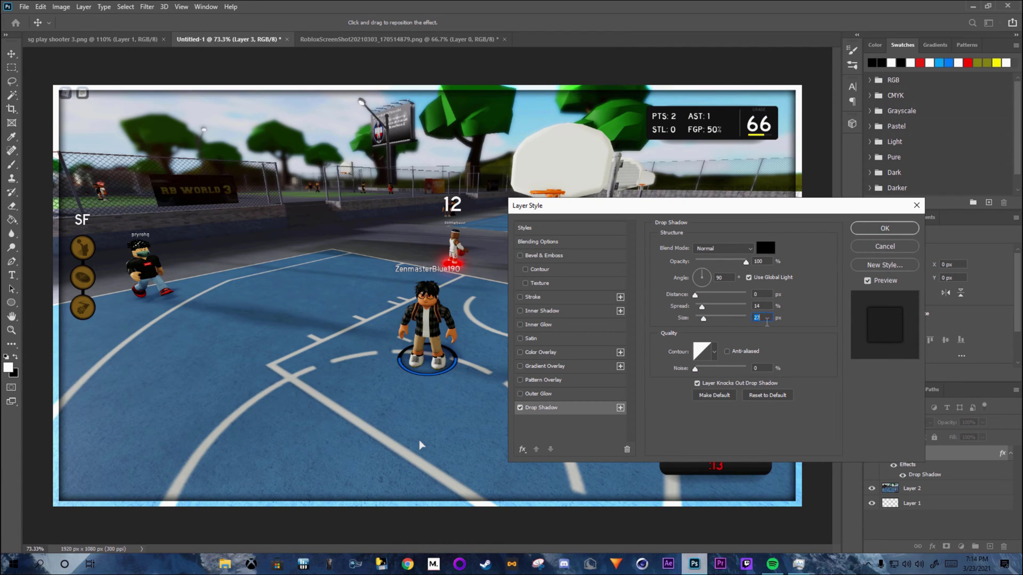
{"action": "type", "text": "49"}
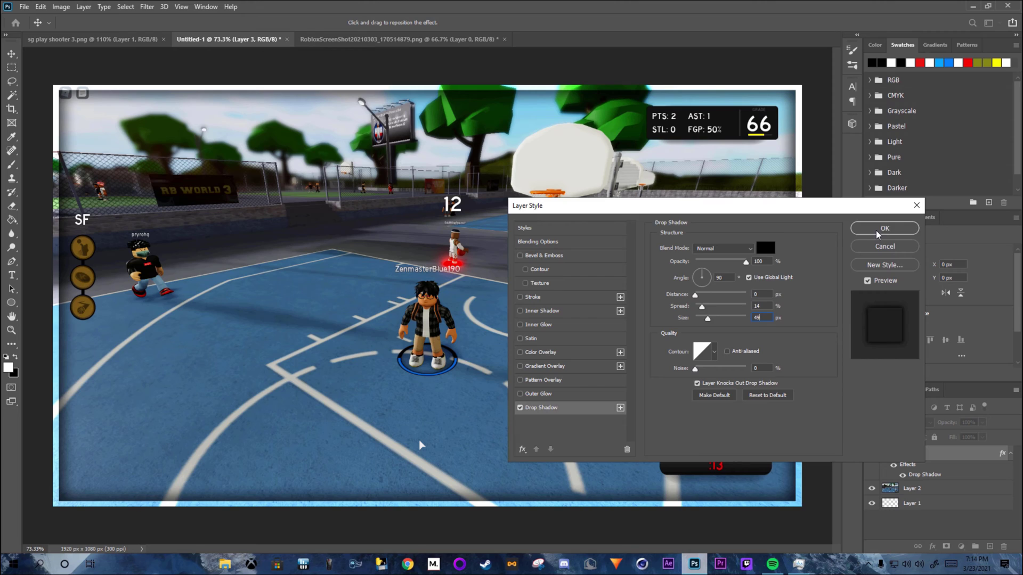
{"action": "left_click", "coordinate": [878, 233]}
{"action": "left_click", "coordinate": [898, 422]}
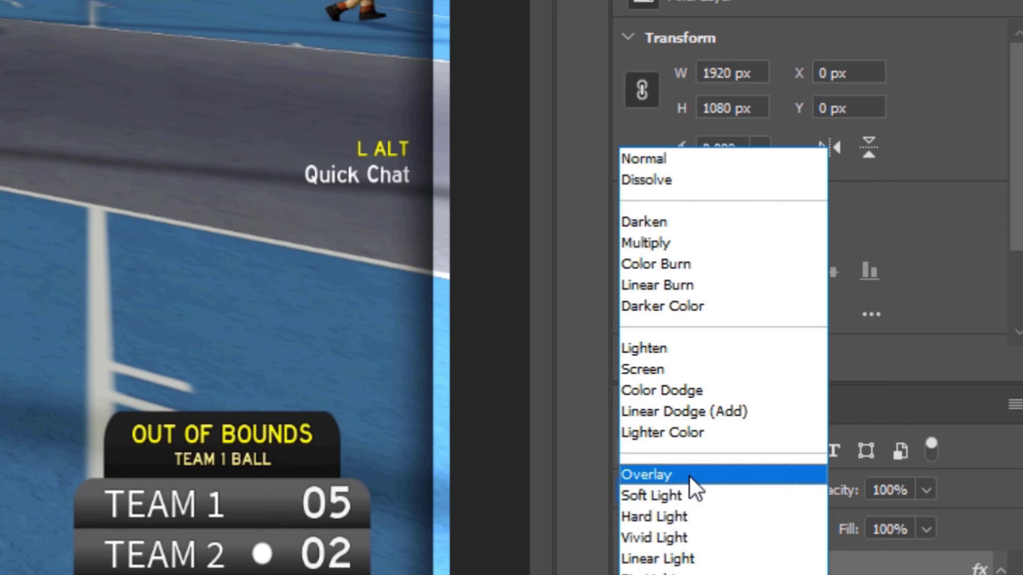
{"action": "left_click", "coordinate": [660, 269]}
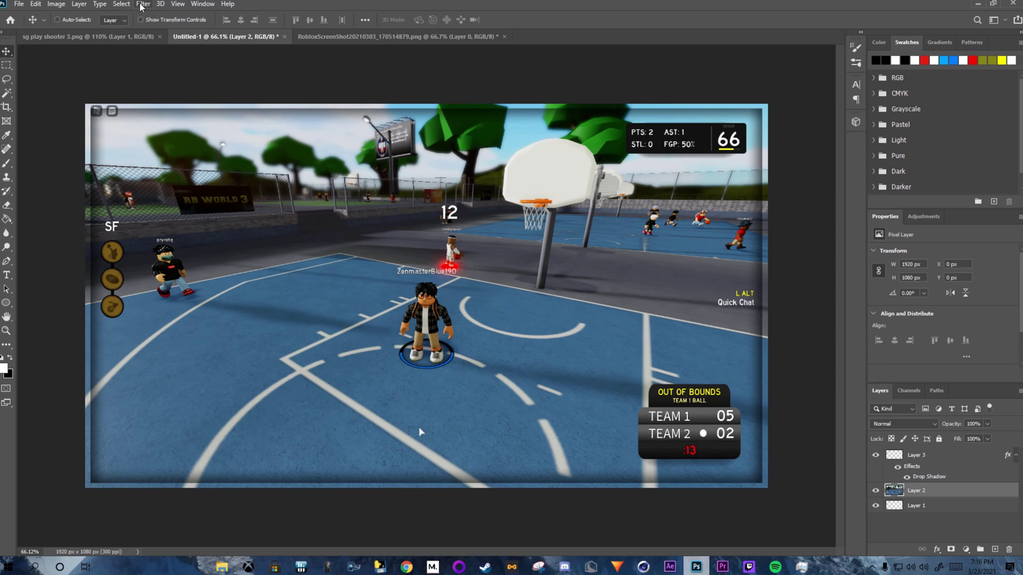
Apply Motion Blur to Layer 2's court at 50° angle and 10 px distance.
{"action": "left_click", "coordinate": [143, 4]}
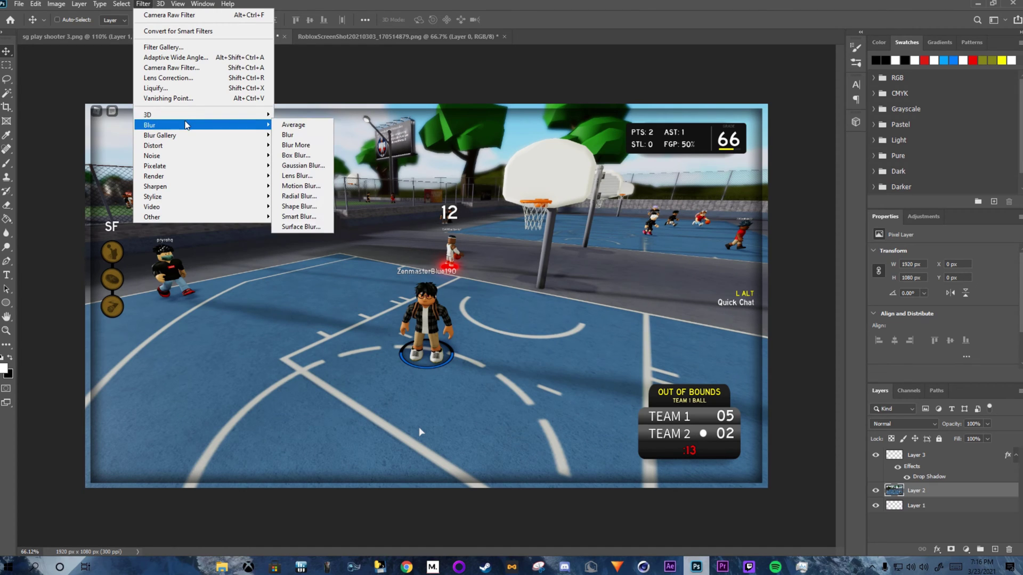
{"action": "mouse_move", "coordinate": [255, 125]}
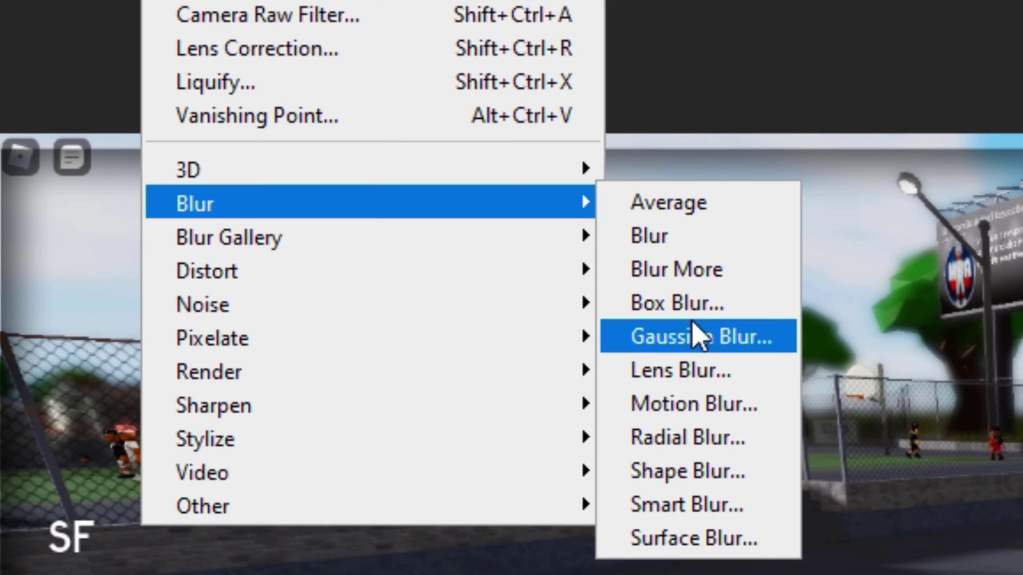
{"action": "left_click", "coordinate": [692, 404]}
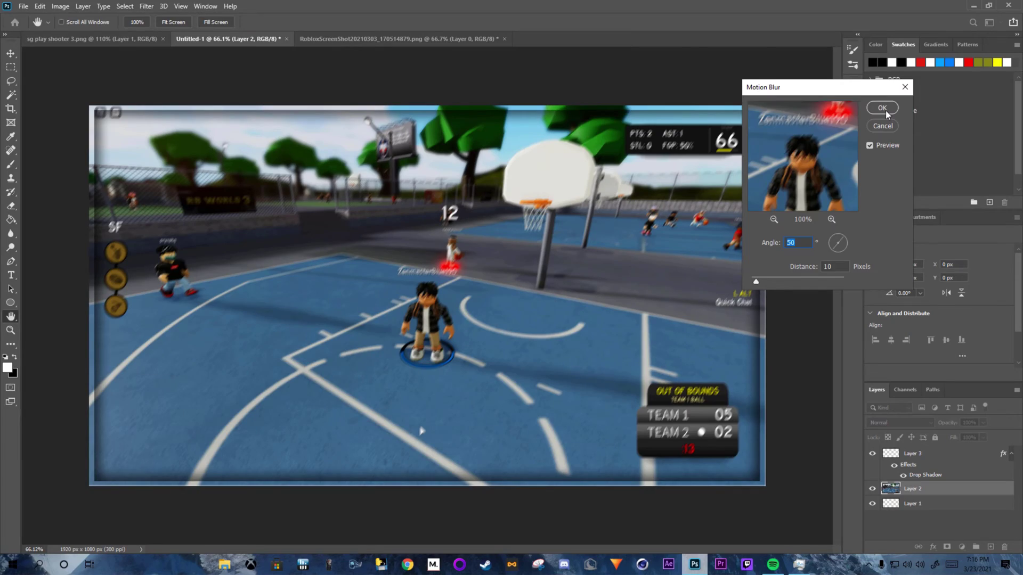
{"action": "left_click", "coordinate": [687, 83]}
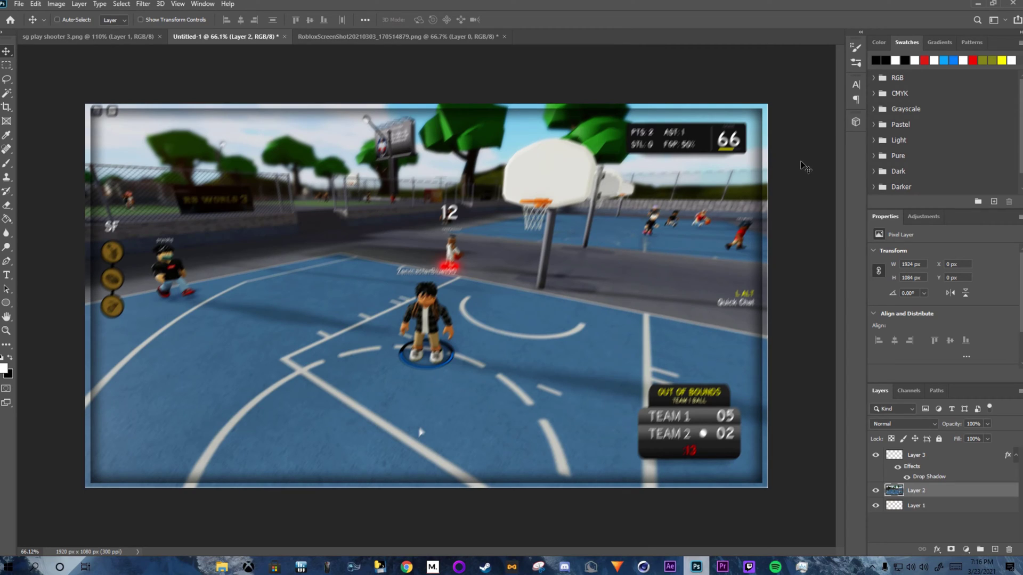
{"action": "left_click", "coordinate": [142, 3]}
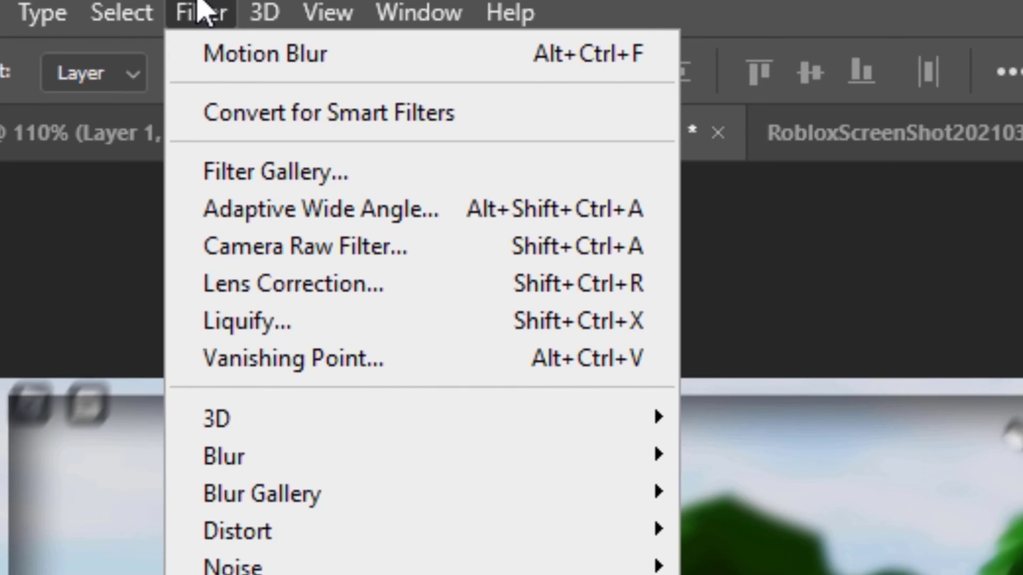
Open Camera Raw Filter and set Temperature +13 and Exposure +0.30.
{"action": "left_click", "coordinate": [176, 64]}
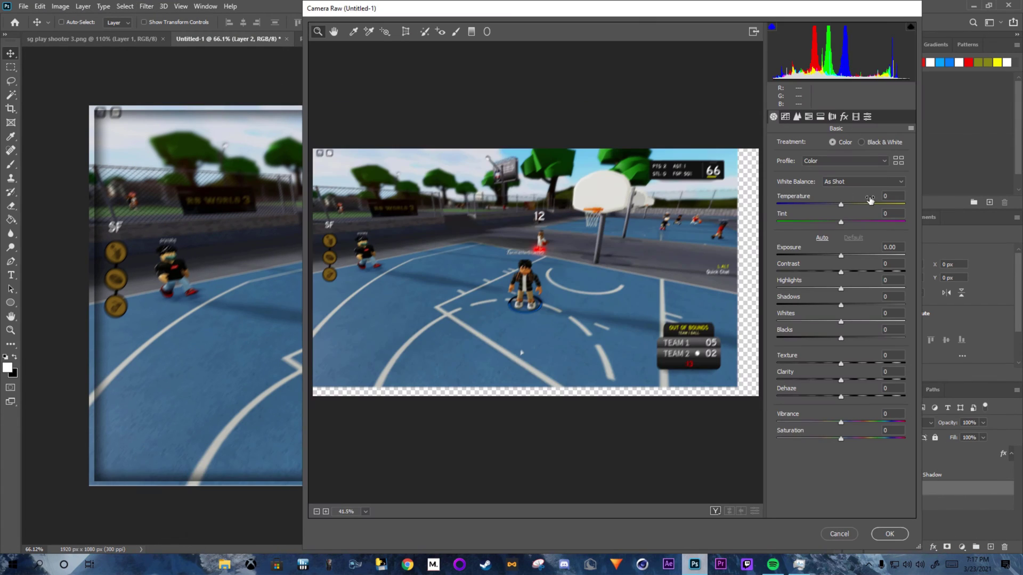
{"action": "type", "text": "+13"}
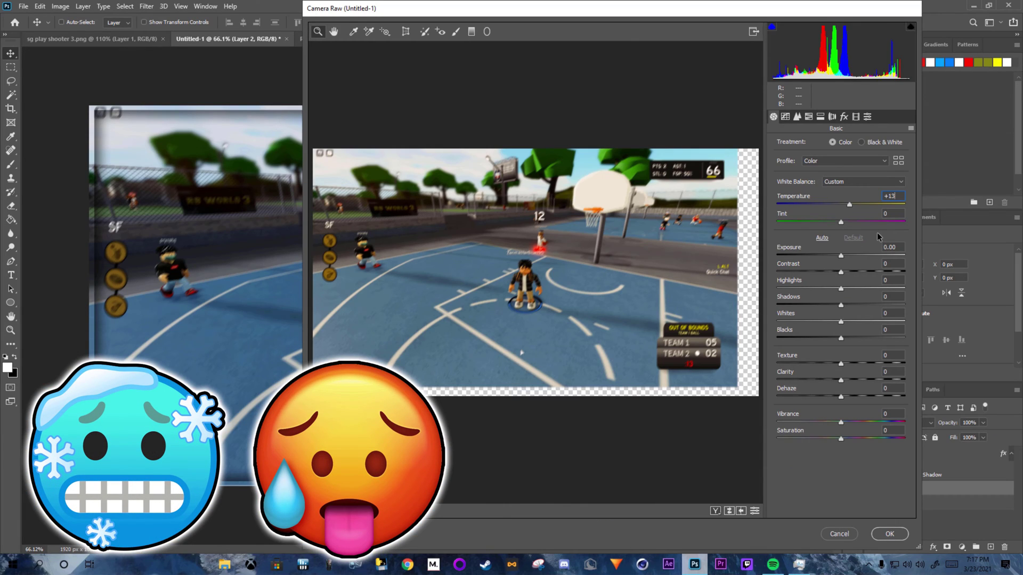
{"action": "left_click", "coordinate": [896, 251]}
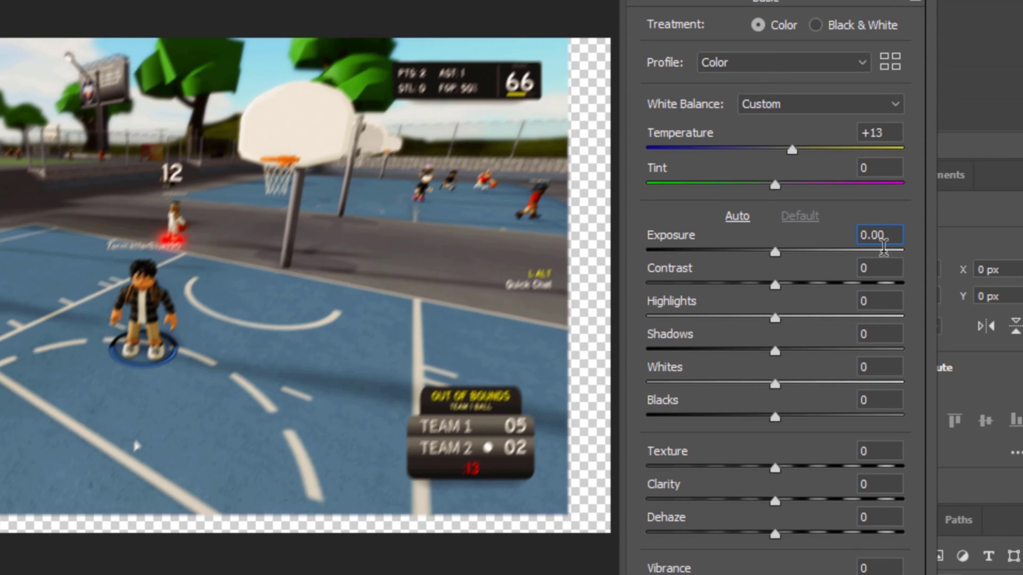
{"action": "type", "text": "0.3"}
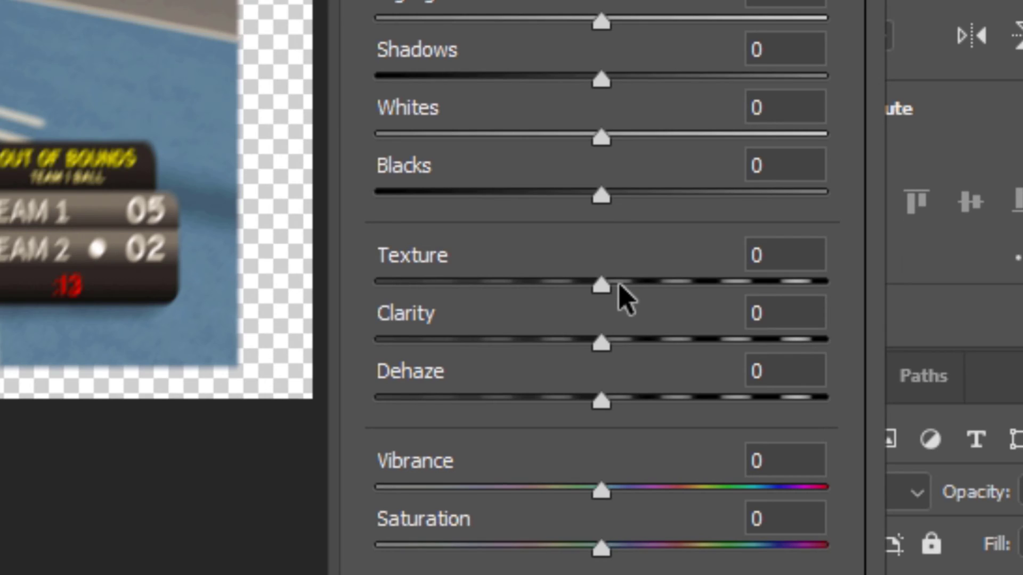
Raise Texture to +30, Clarity to +35 and Saturation to +30, then apply.
{"action": "left_click_drag", "start_coordinate": [785, 466], "coordinate": [807, 468]}
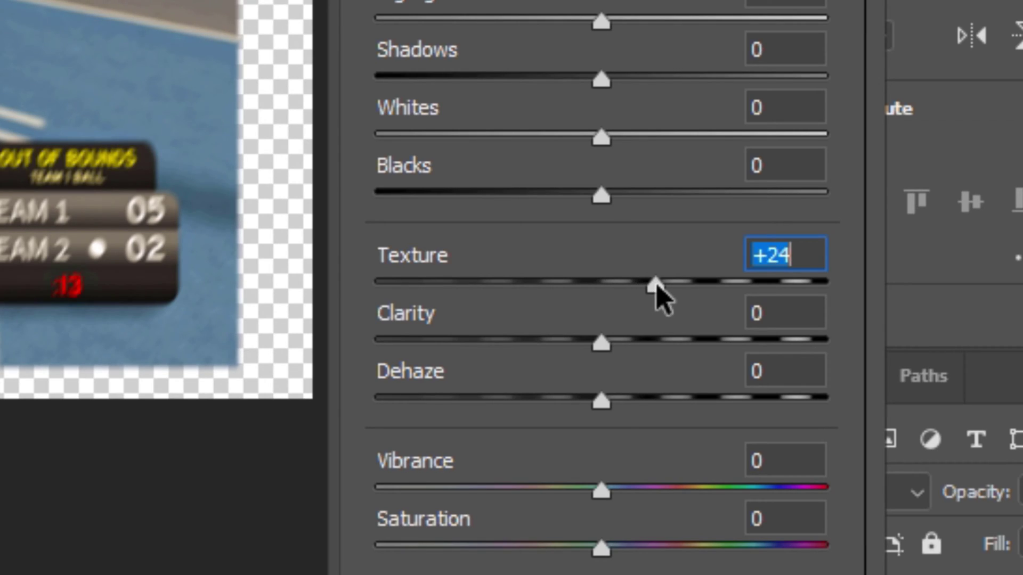
{"action": "left_click_drag", "start_coordinate": [656, 287], "coordinate": [669, 288]}
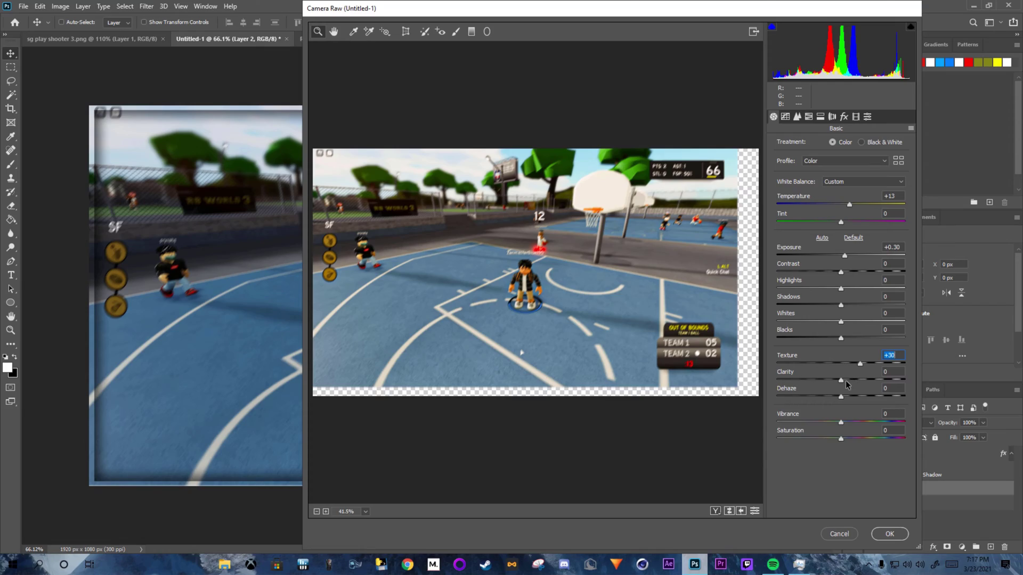
{"action": "left_click_drag", "start_coordinate": [846, 381], "coordinate": [865, 380]}
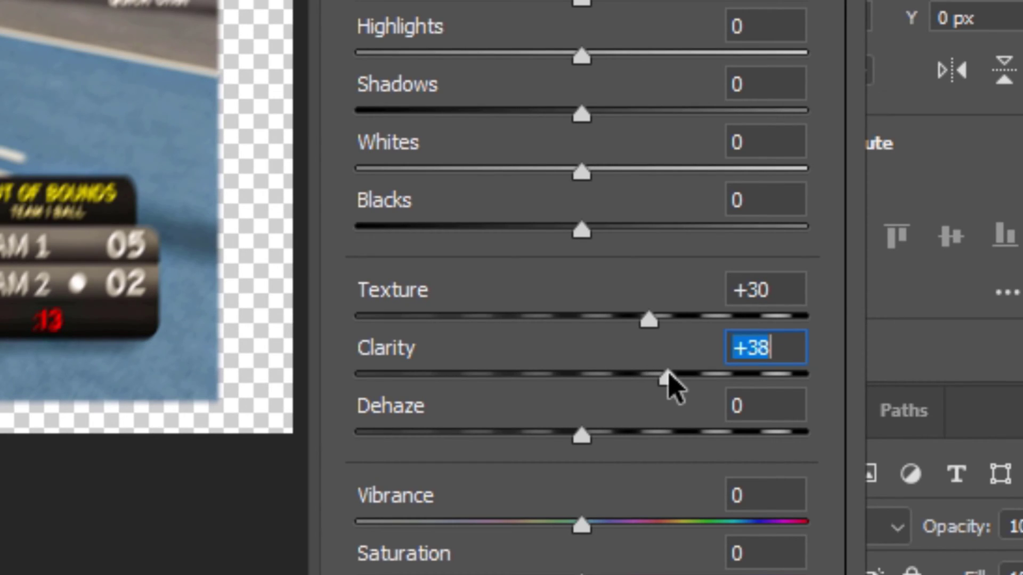
{"action": "left_click_drag", "start_coordinate": [667, 373], "coordinate": [662, 383]}
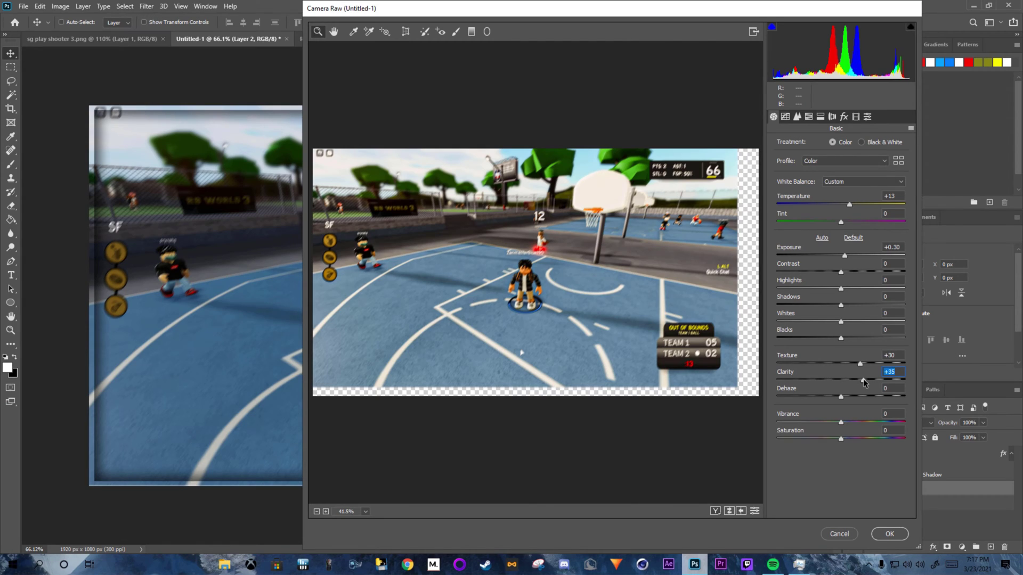
{"action": "left_click_drag", "start_coordinate": [845, 438], "coordinate": [860, 439]}
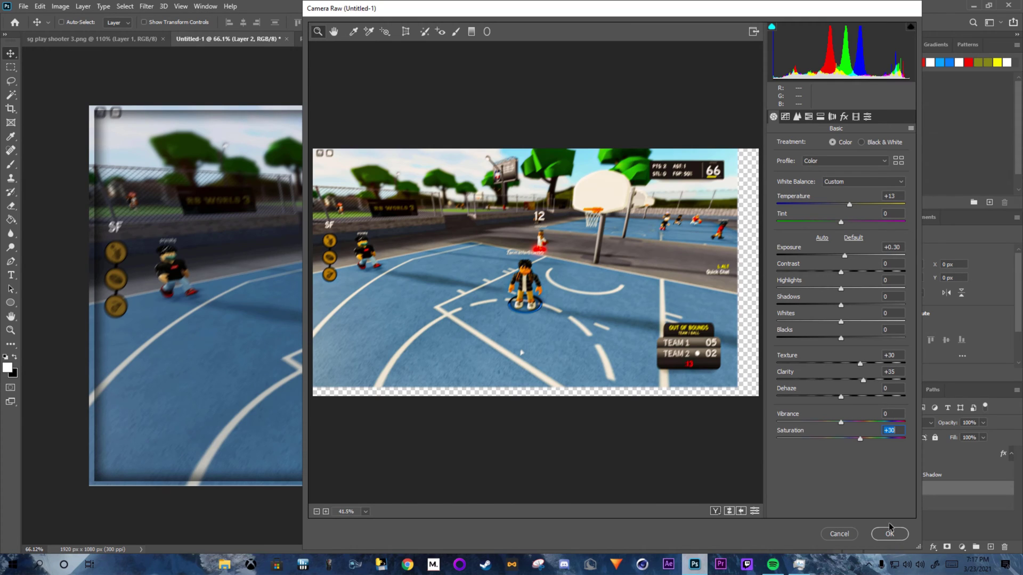
{"action": "left_click", "coordinate": [916, 546]}
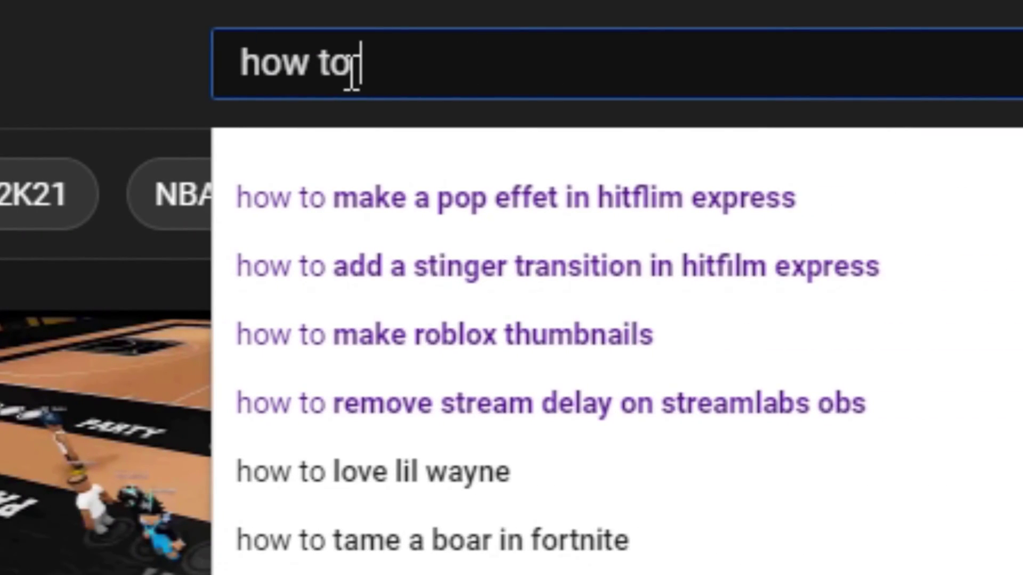
Search YouTube for 'make a roblox gfx' and scroll the tutorial results.
{"action": "type", "text": "make a rob"}
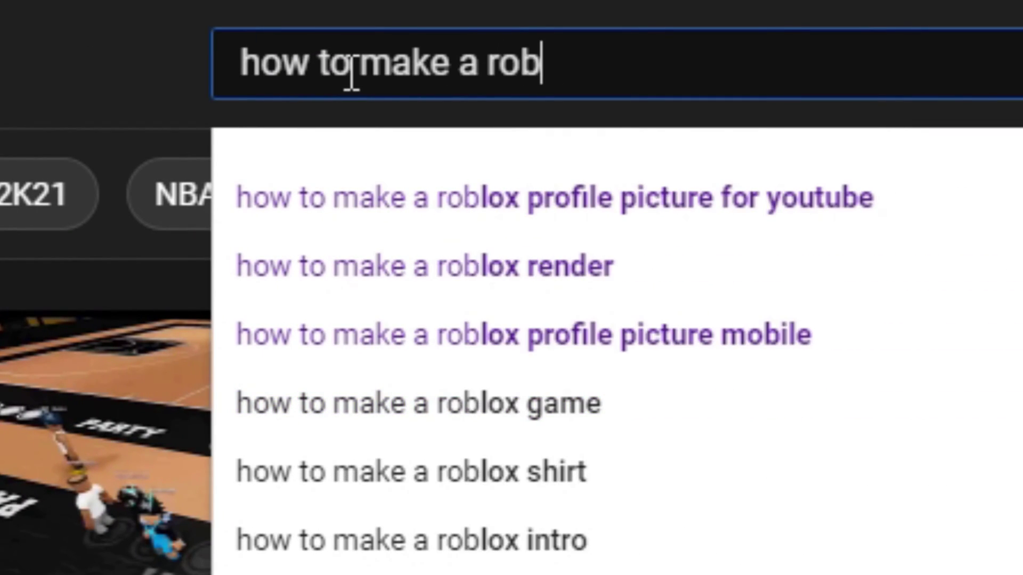
{"action": "type", "text": "lox gfx"}
{"action": "key", "text": "Return"}
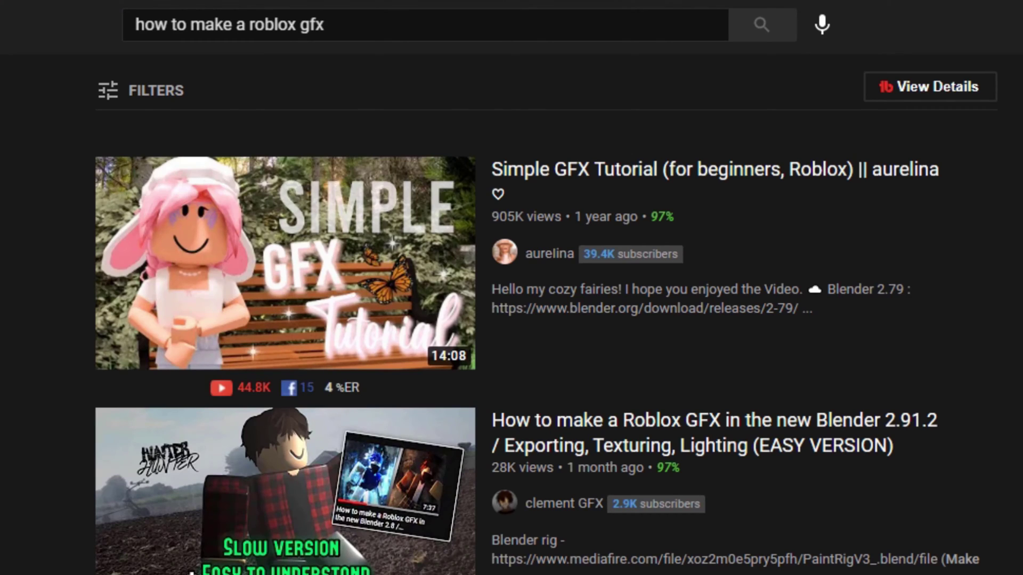
{"action": "scroll", "coordinate": [512, 320], "scroll_direction": "down", "scroll_amount": 6}
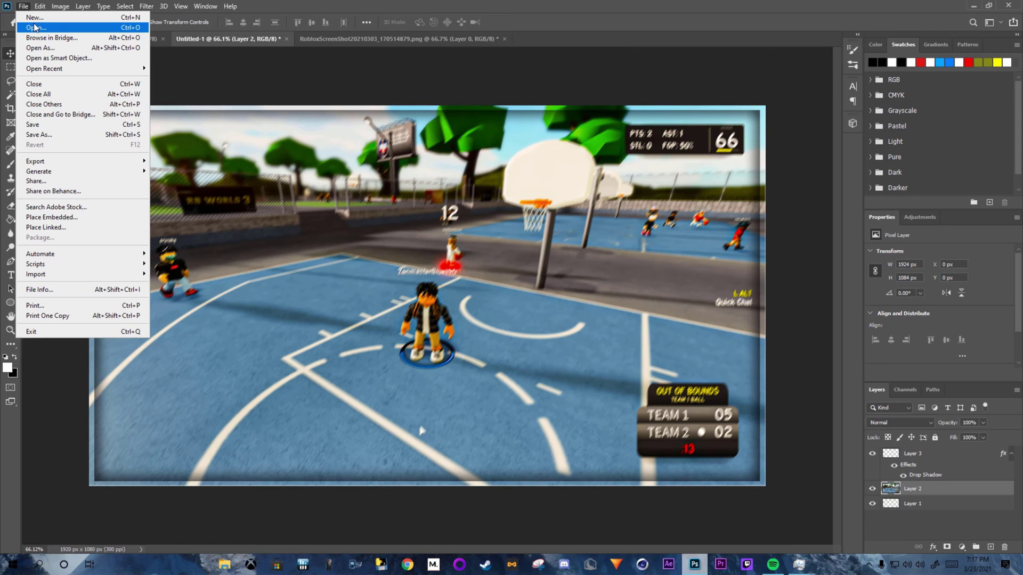
Open the 24k drip gfx character image from the thumbnail pictures folder.
{"action": "left_click", "coordinate": [35, 28]}
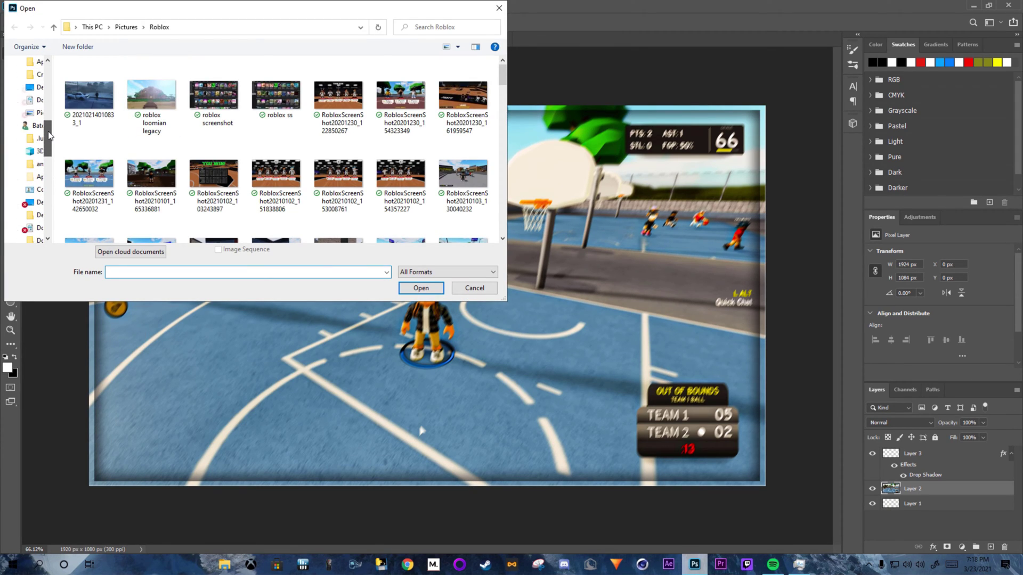
{"action": "scroll", "coordinate": [35, 106], "scroll_direction": "up", "scroll_amount": 7}
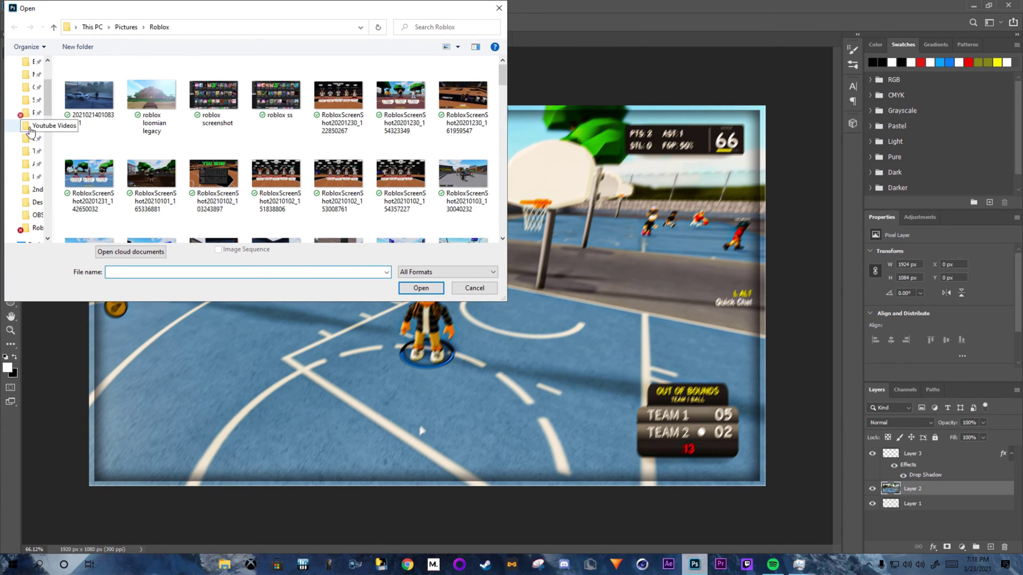
{"action": "left_click", "coordinate": [34, 102]}
{"action": "double_click", "coordinate": [282, 99]}
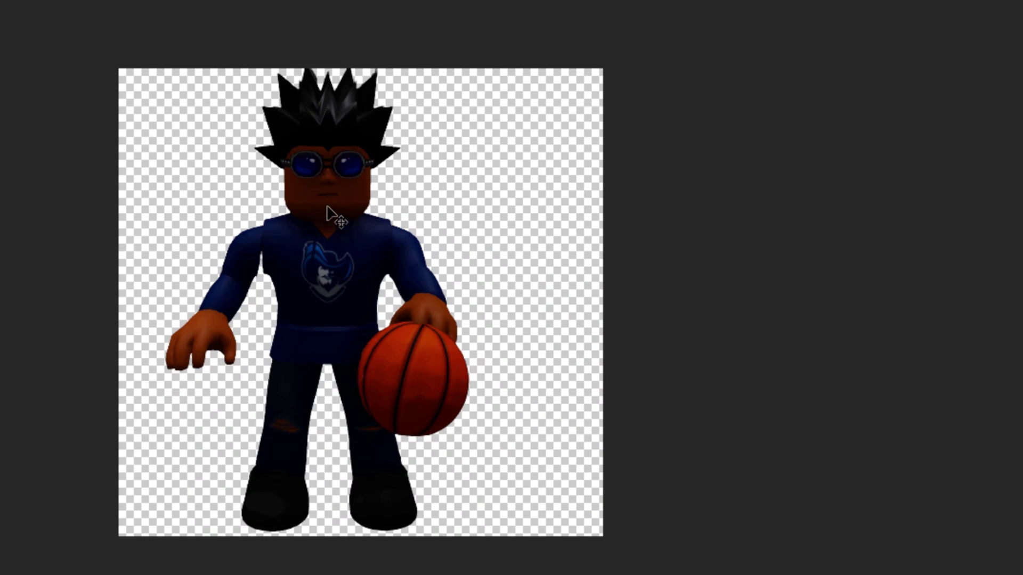
Drag the character into Untitled-1 and scale it to about 246% on the court's right side.
{"action": "left_click_drag", "start_coordinate": [411, 246], "coordinate": [421, 255]}
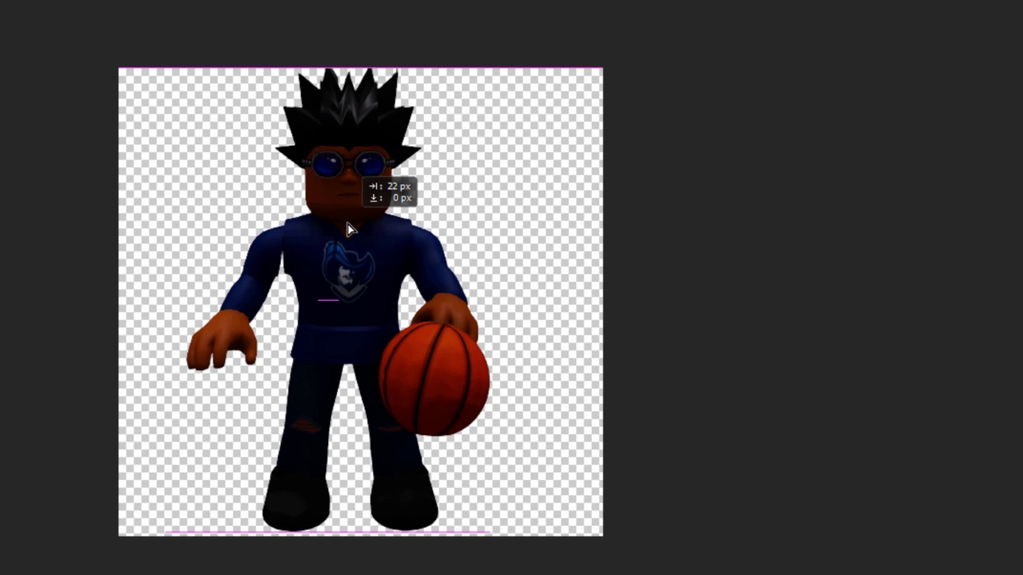
{"action": "left_click_drag", "start_coordinate": [349, 229], "coordinate": [509, 291]}
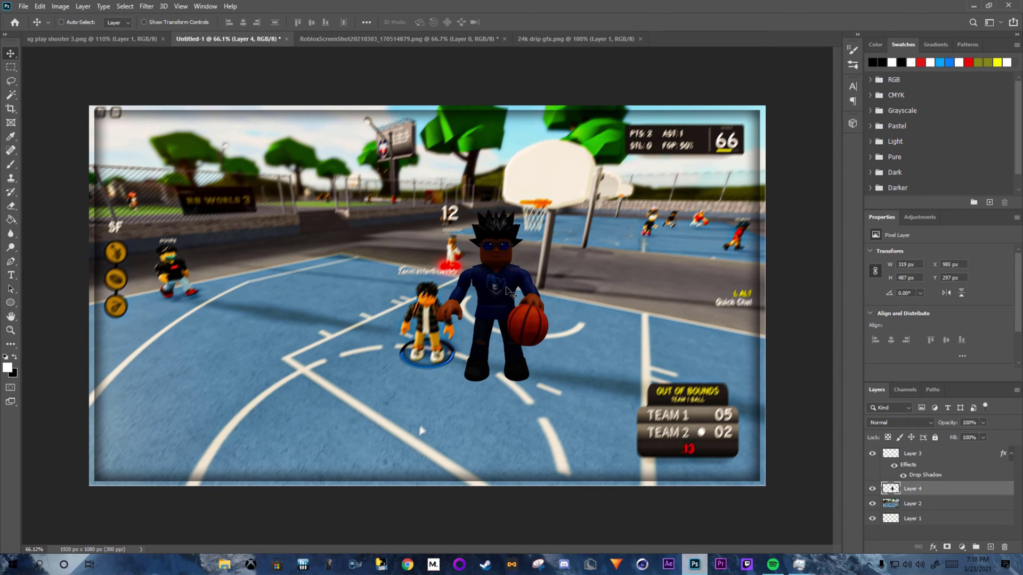
{"action": "key", "text": "ctrl+t"}
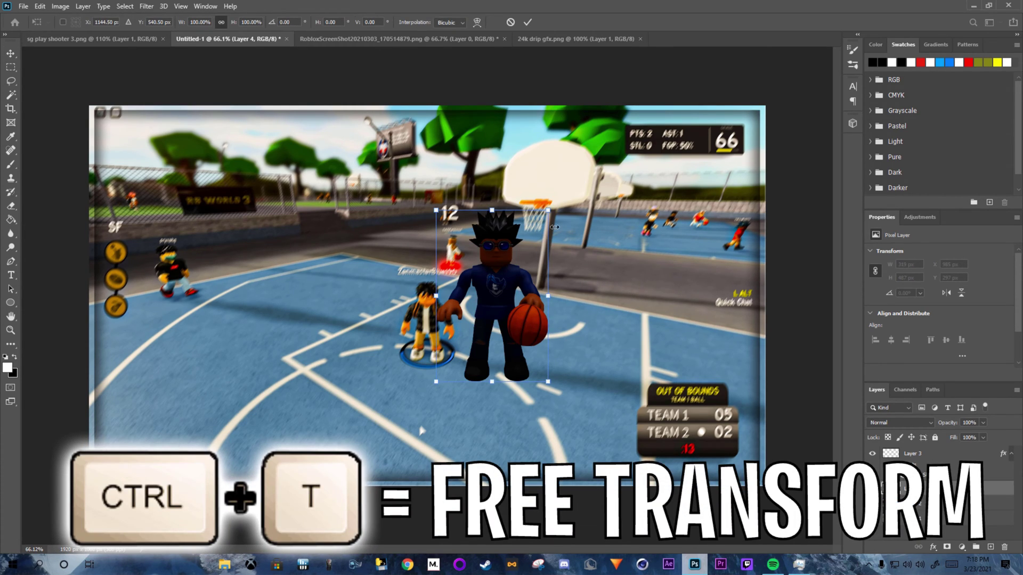
{"action": "left_click_drag", "start_coordinate": [550, 218], "coordinate": [647, 124]}
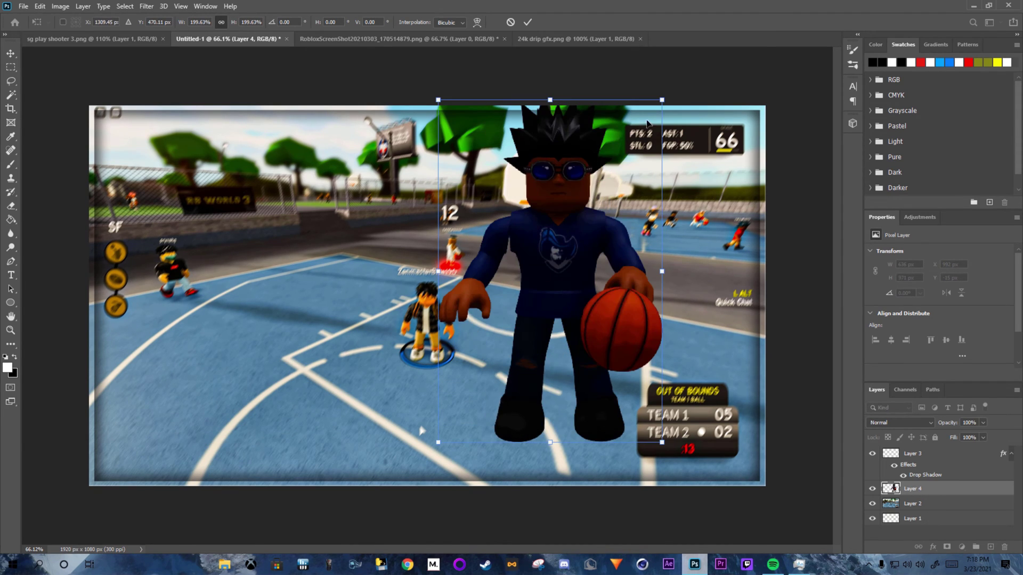
{"action": "left_click_drag", "start_coordinate": [571, 152], "coordinate": [582, 213]}
{"action": "left_click_drag", "start_coordinate": [673, 161], "coordinate": [750, 144]}
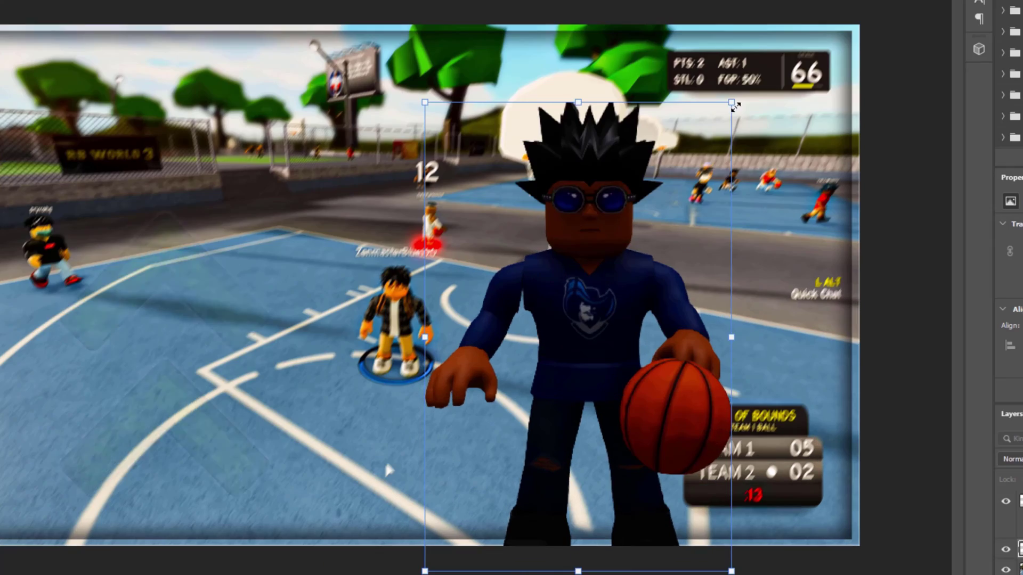
{"action": "left_click_drag", "start_coordinate": [837, 78], "coordinate": [879, 63]}
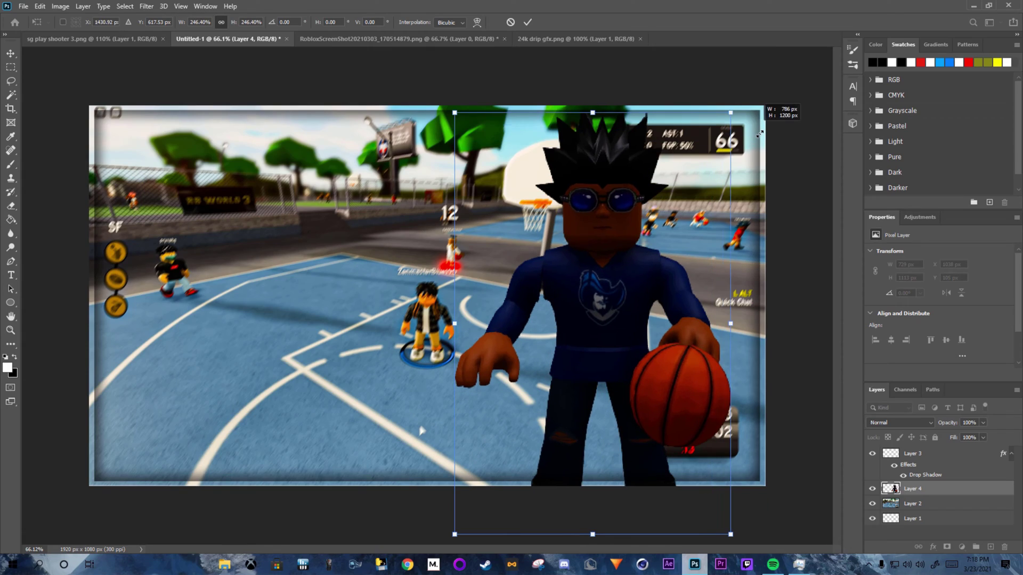
{"action": "left_click_drag", "start_coordinate": [752, 94], "coordinate": [756, 96]}
{"action": "left_click_drag", "start_coordinate": [688, 158], "coordinate": [678, 158]}
{"action": "left_click", "coordinate": [528, 22]}
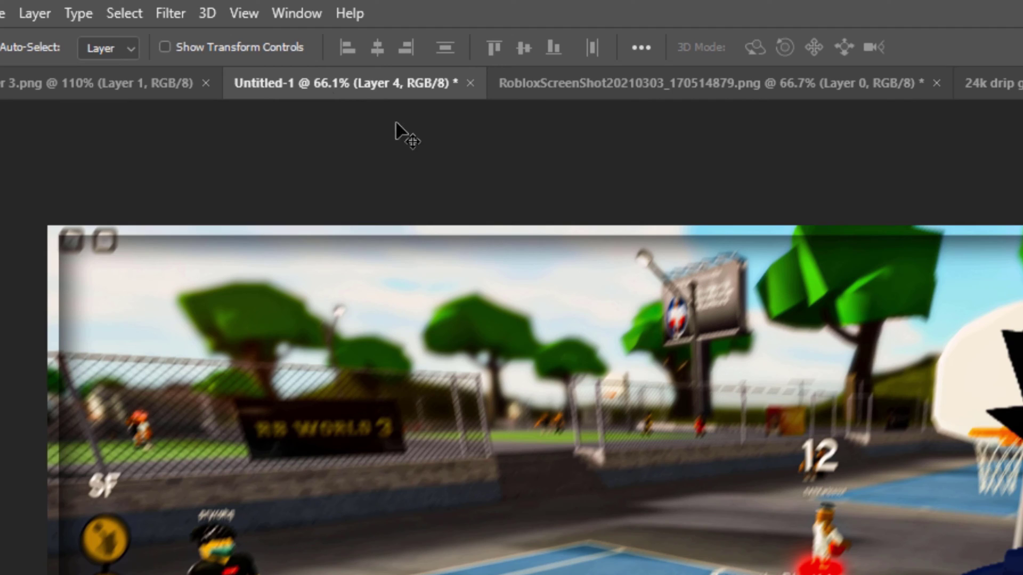
Camera Raw the character: exposure +2.40, temperature +34, some contrast, texture +14, clarity +23, saturation +6.
{"action": "left_click", "coordinate": [146, 6]}
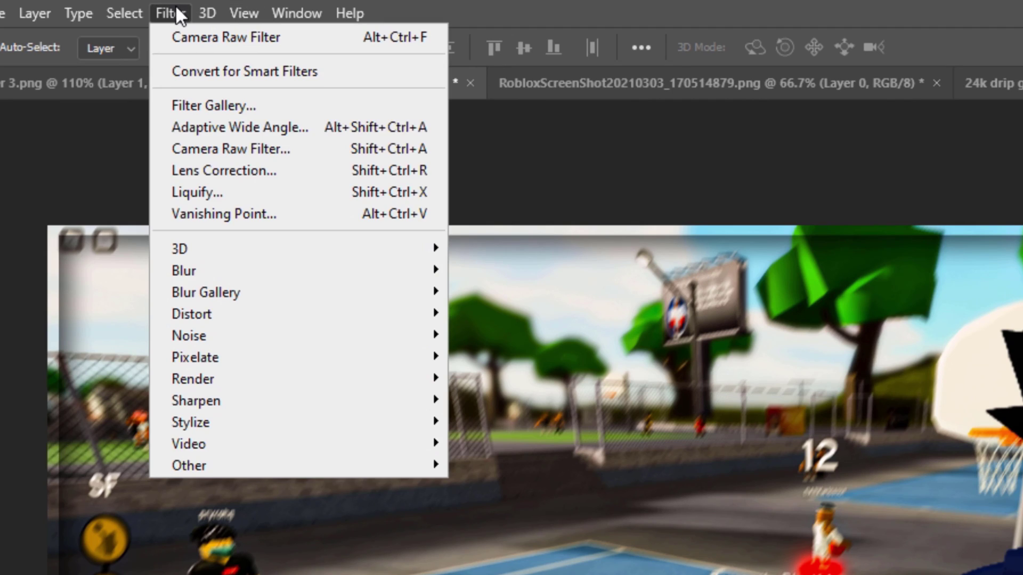
{"action": "left_click", "coordinate": [267, 149]}
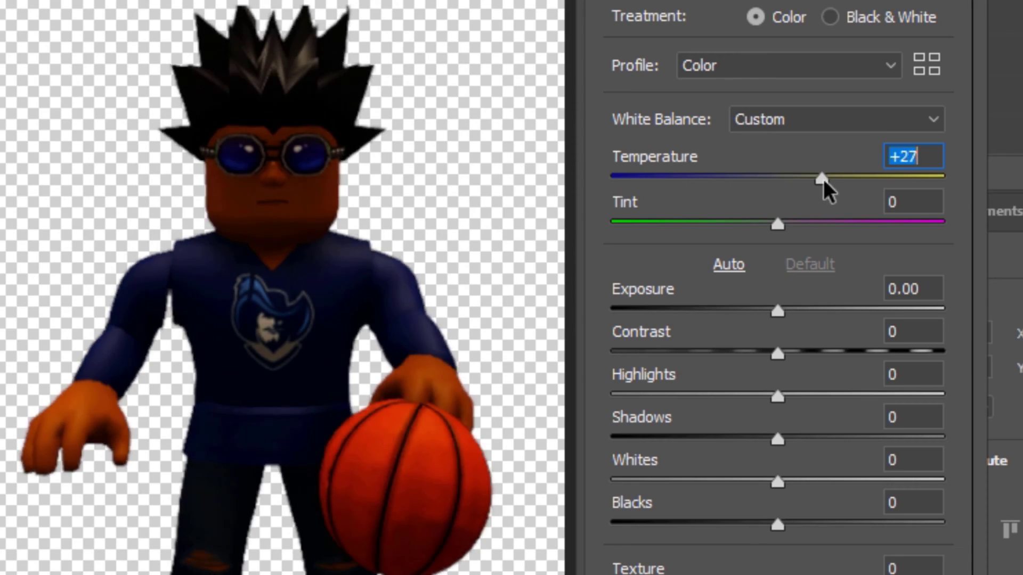
{"action": "left_click_drag", "start_coordinate": [783, 309], "coordinate": [863, 311]}
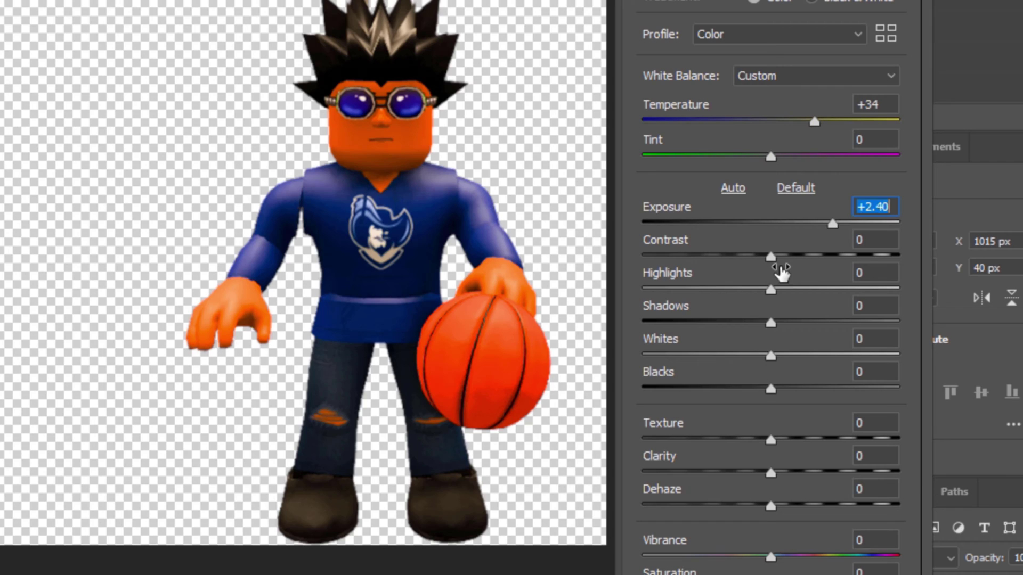
{"action": "left_click_drag", "start_coordinate": [841, 273], "coordinate": [846, 273]}
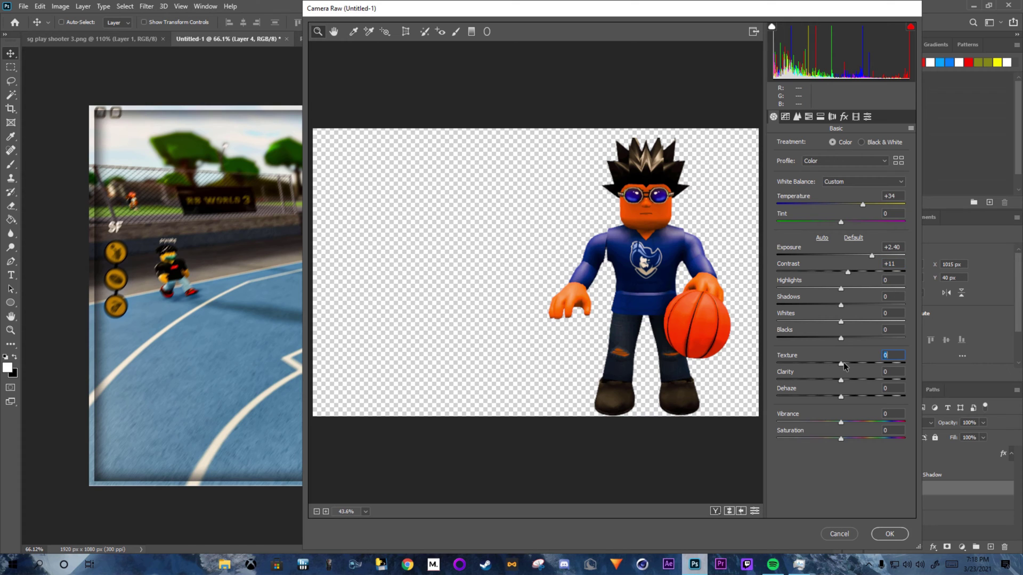
{"action": "left_click_drag", "start_coordinate": [770, 439], "coordinate": [795, 437]}
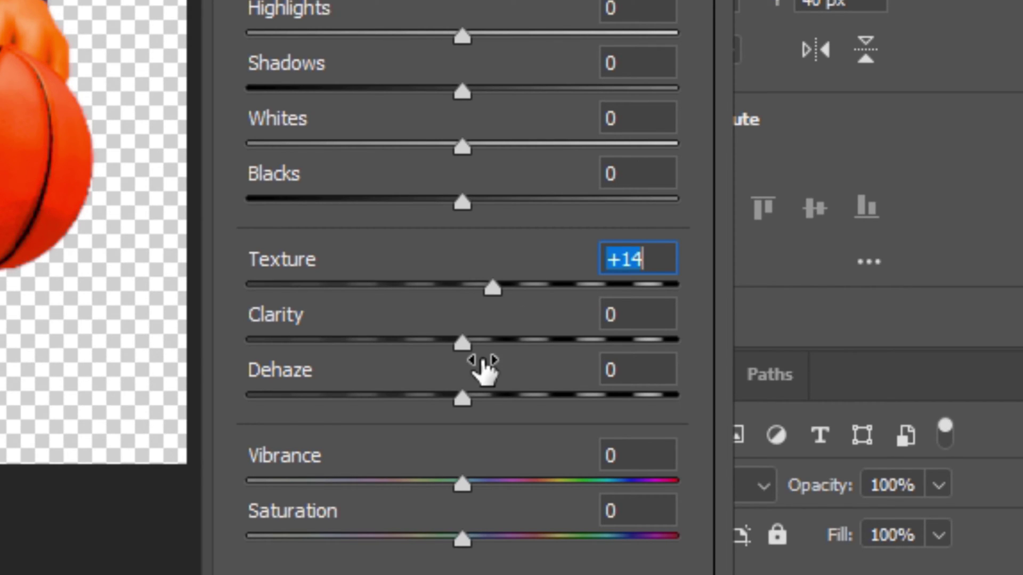
{"action": "left_click_drag", "start_coordinate": [478, 355], "coordinate": [518, 346]}
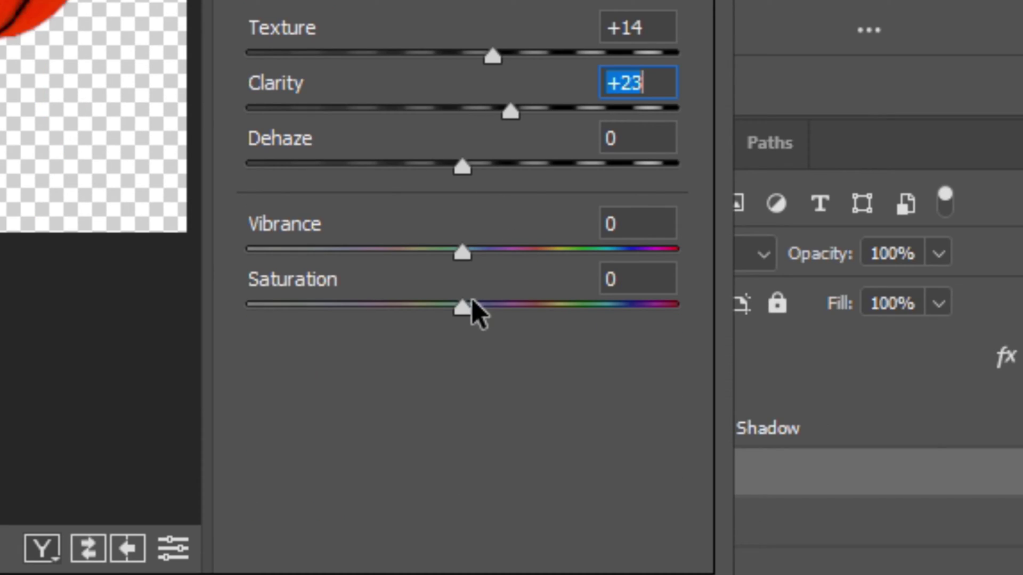
{"action": "left_click_drag", "start_coordinate": [472, 534], "coordinate": [477, 538]}
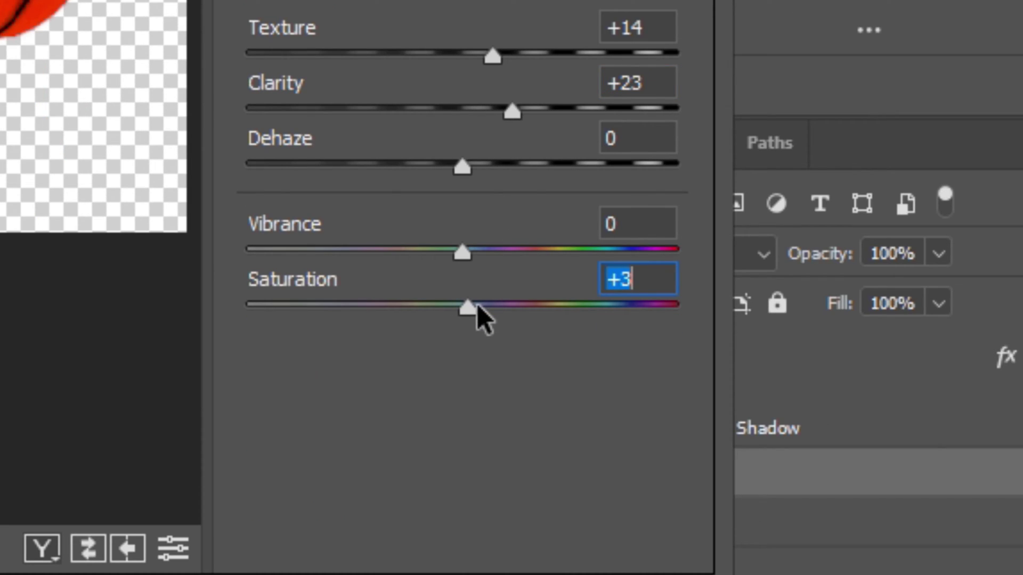
{"action": "left_click_drag", "start_coordinate": [478, 305], "coordinate": [486, 306]}
{"action": "key", "text": "Return"}
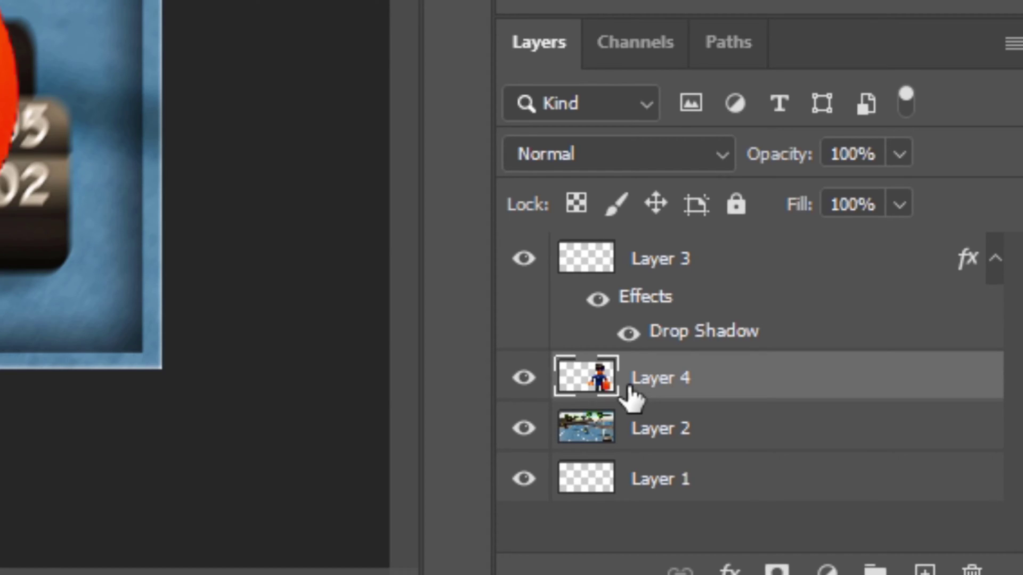
Add an 8 px white stroke to Layer 4 through Blending Options.
{"action": "right_click", "coordinate": [632, 396]}
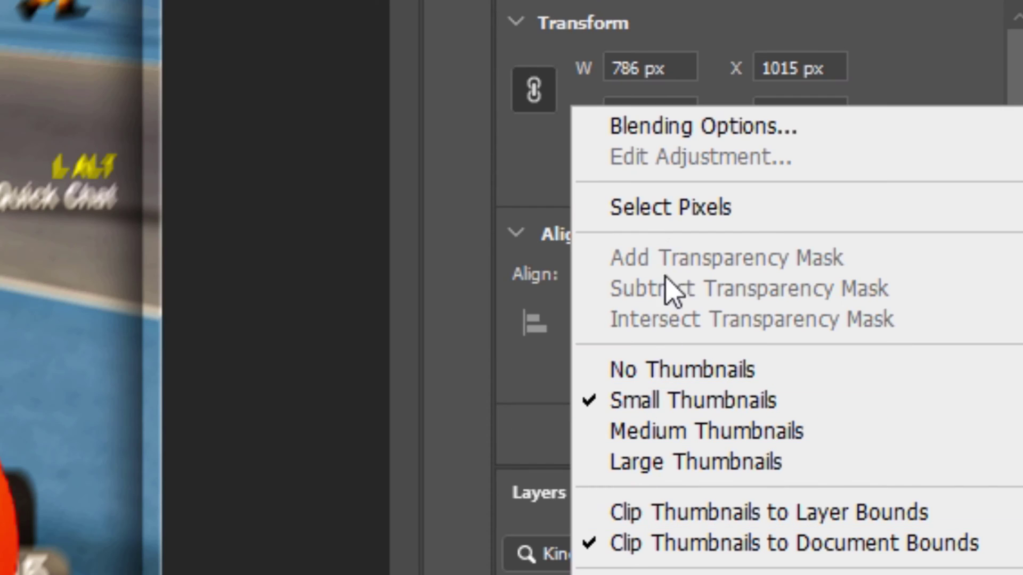
{"action": "left_click", "coordinate": [688, 134]}
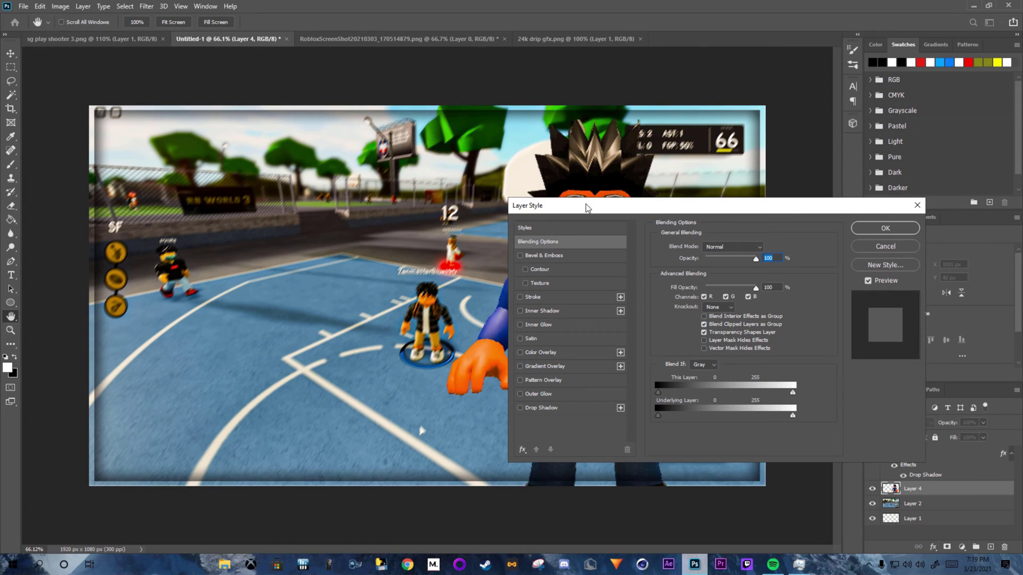
{"action": "left_click_drag", "start_coordinate": [588, 208], "coordinate": [777, 212]}
{"action": "left_click", "coordinate": [763, 298]}
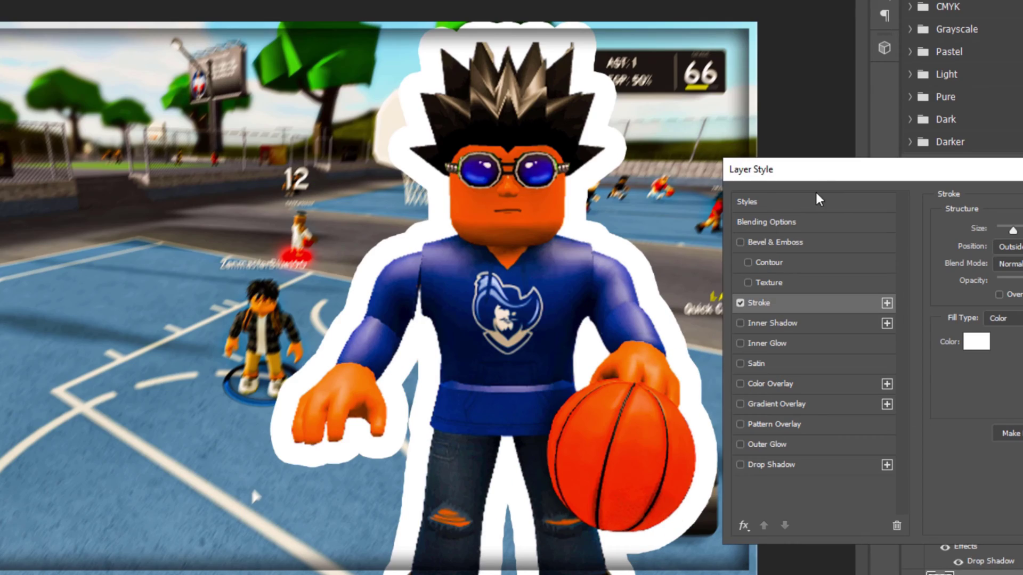
{"action": "left_click_drag", "start_coordinate": [814, 173], "coordinate": [732, 171]}
{"action": "left_click_drag", "start_coordinate": [933, 228], "coordinate": [923, 230]}
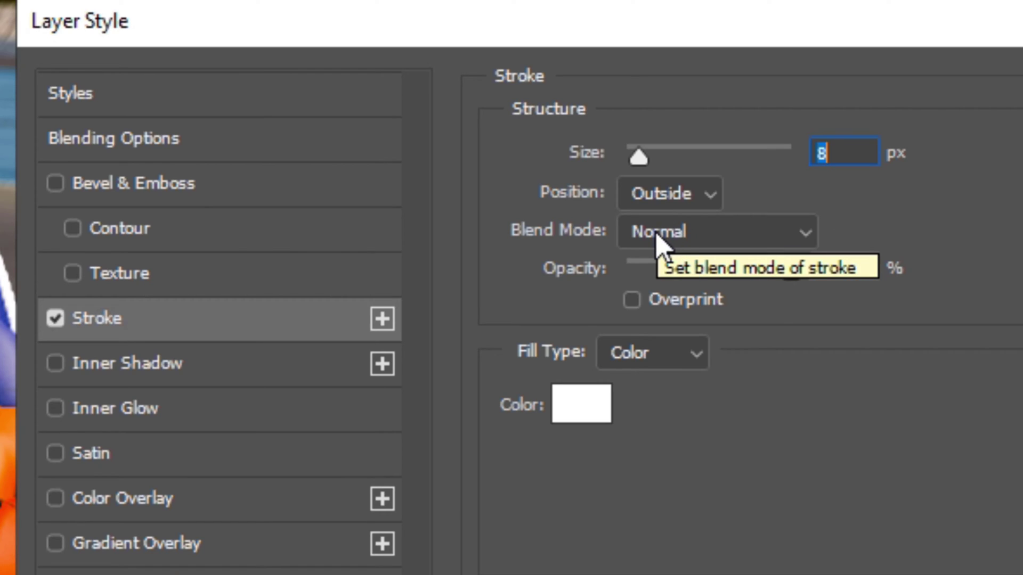
Add a 62 px black drop shadow and apply the layer styles.
{"action": "left_click", "coordinate": [720, 408]}
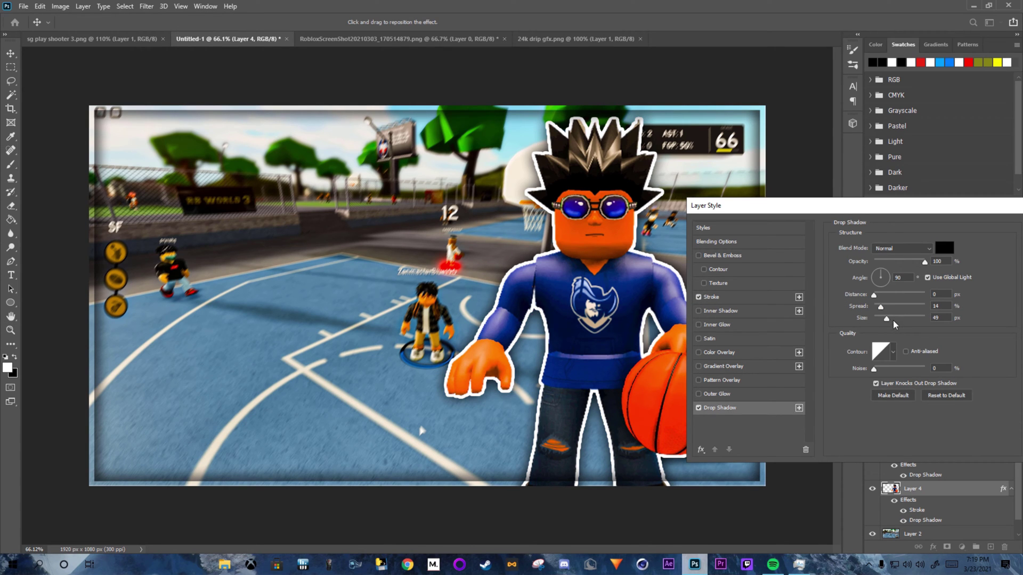
{"action": "left_click_drag", "start_coordinate": [893, 322], "coordinate": [889, 319]}
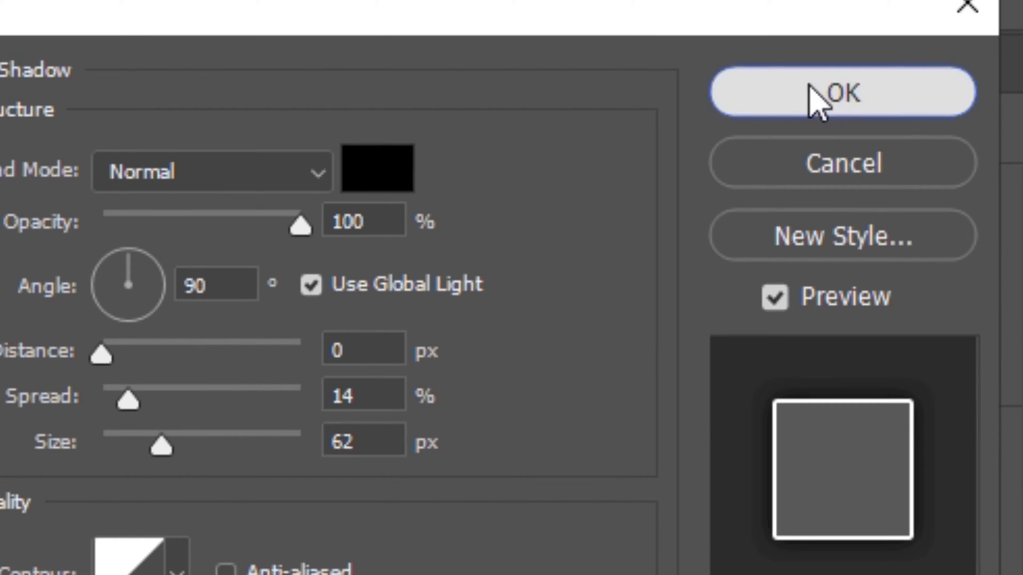
{"action": "left_click", "coordinate": [816, 101]}
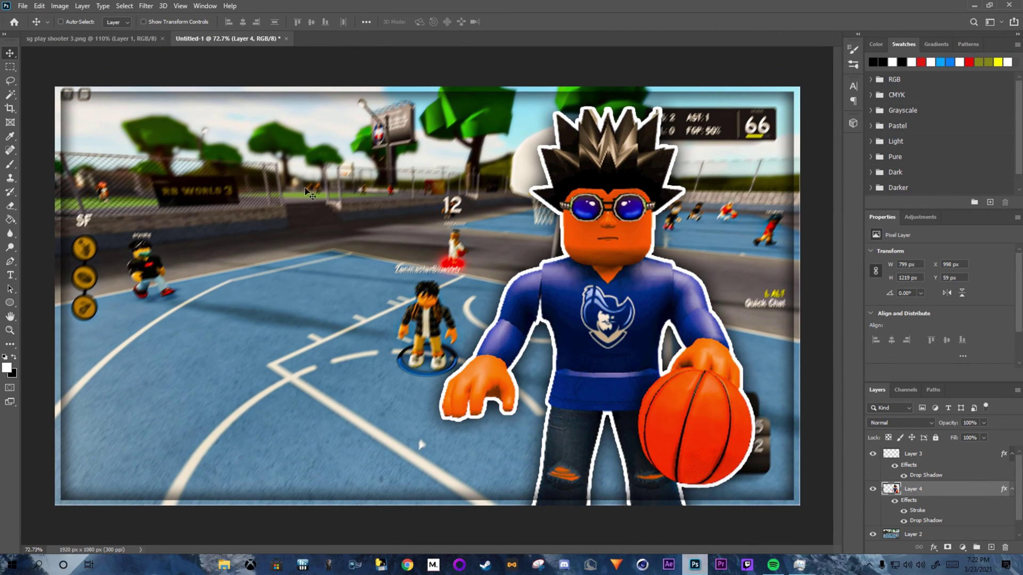
Open the Retro Pack PSD from the Thumbnail Packs folder.
{"action": "left_click", "coordinate": [22, 6]}
{"action": "left_click", "coordinate": [36, 27]}
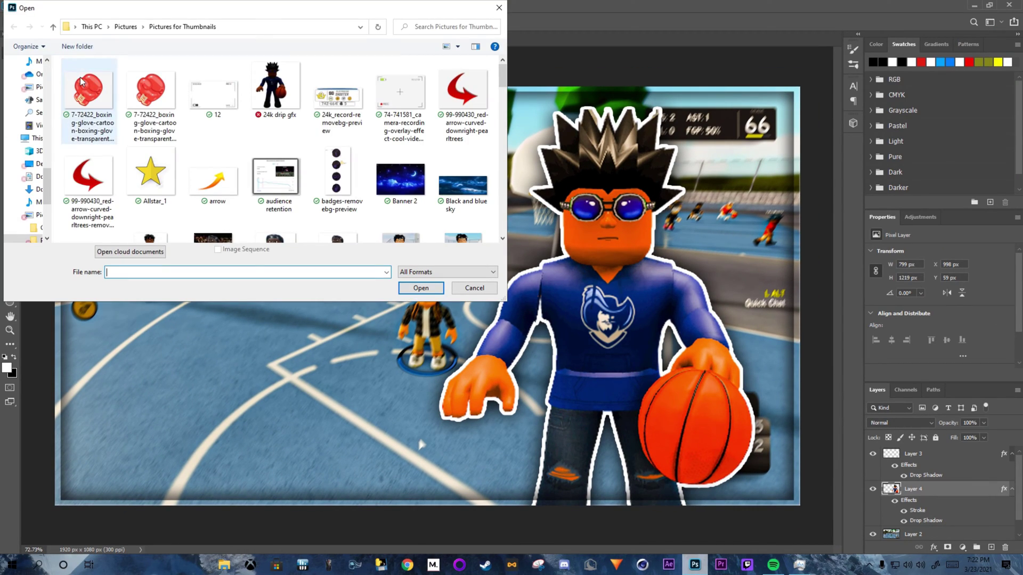
{"action": "left_click_drag", "start_coordinate": [49, 180], "coordinate": [46, 99]}
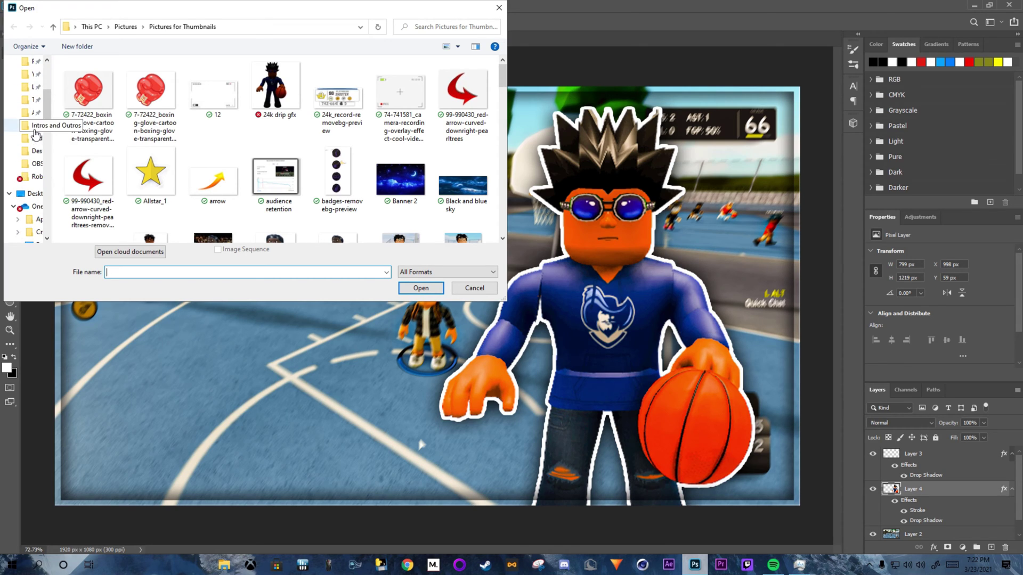
{"action": "left_click", "coordinate": [35, 105]}
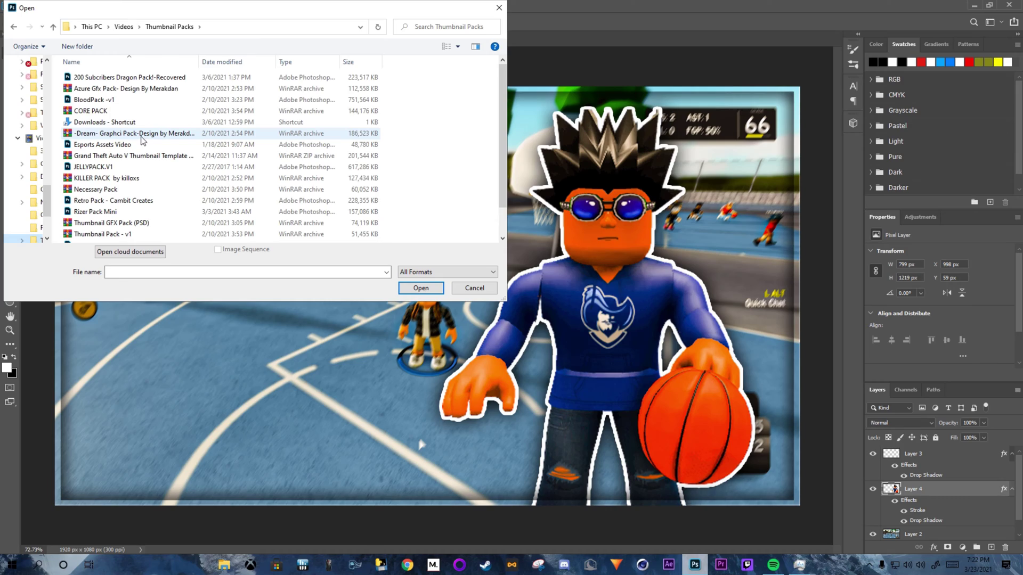
{"action": "scroll", "coordinate": [135, 155], "scroll_direction": "down", "scroll_amount": 1}
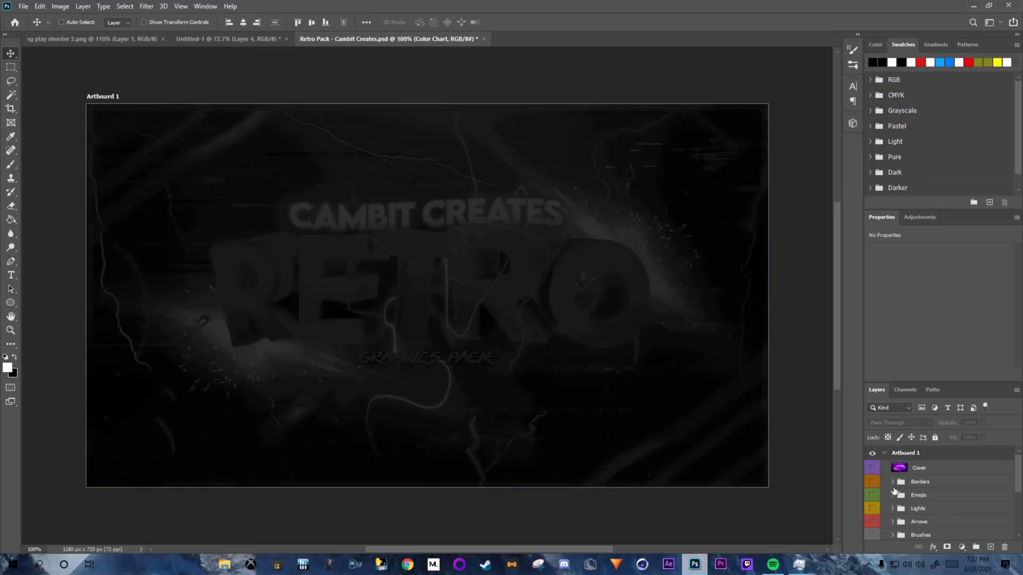
{"action": "scroll", "coordinate": [900, 520], "scroll_direction": "down", "scroll_amount": 1}
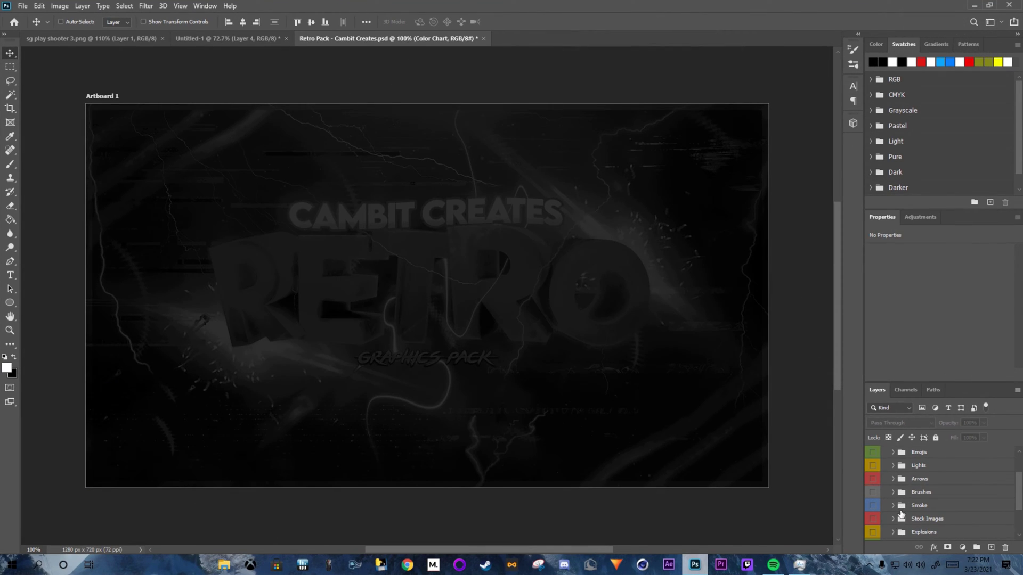
Show layer 3 in the Smoke group and drag that cloud into the thumbnail.
{"action": "left_click", "coordinate": [906, 506]}
{"action": "left_click", "coordinate": [893, 506]}
{"action": "scroll", "coordinate": [906, 496], "scroll_direction": "down", "scroll_amount": 2}
{"action": "left_click", "coordinate": [873, 477]}
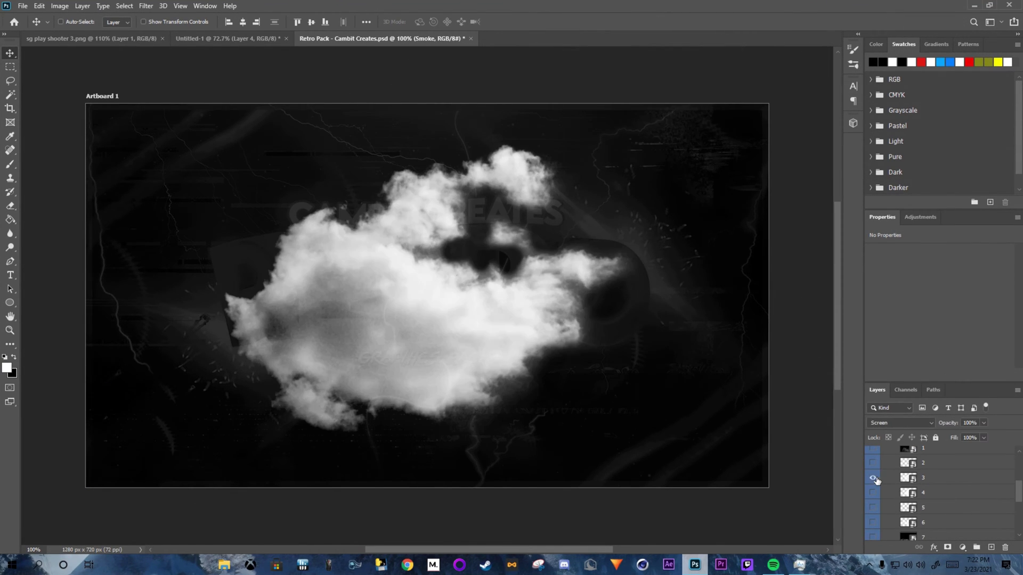
{"action": "left_click", "coordinate": [900, 482]}
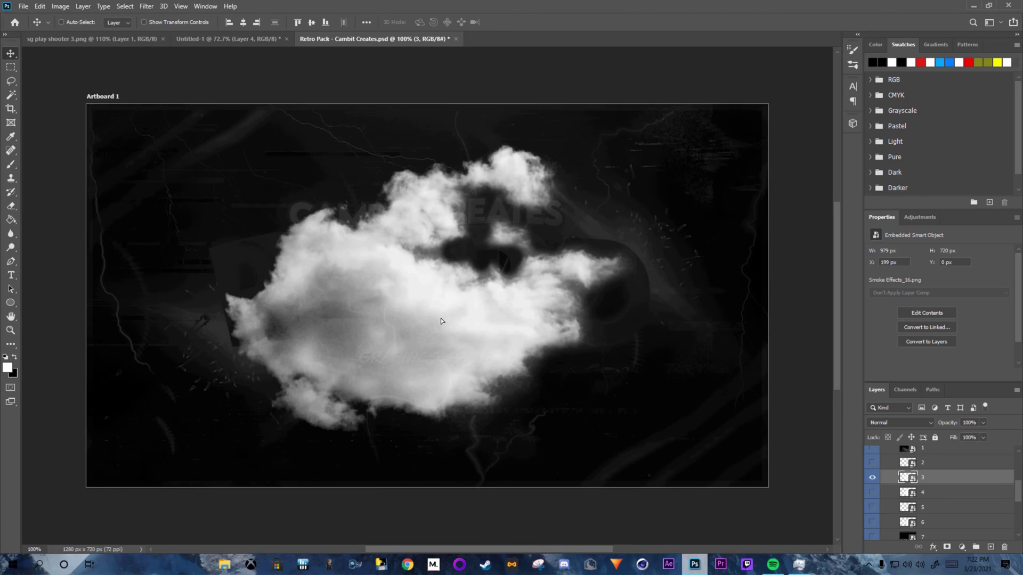
{"action": "left_click_drag", "start_coordinate": [441, 323], "coordinate": [206, 47]}
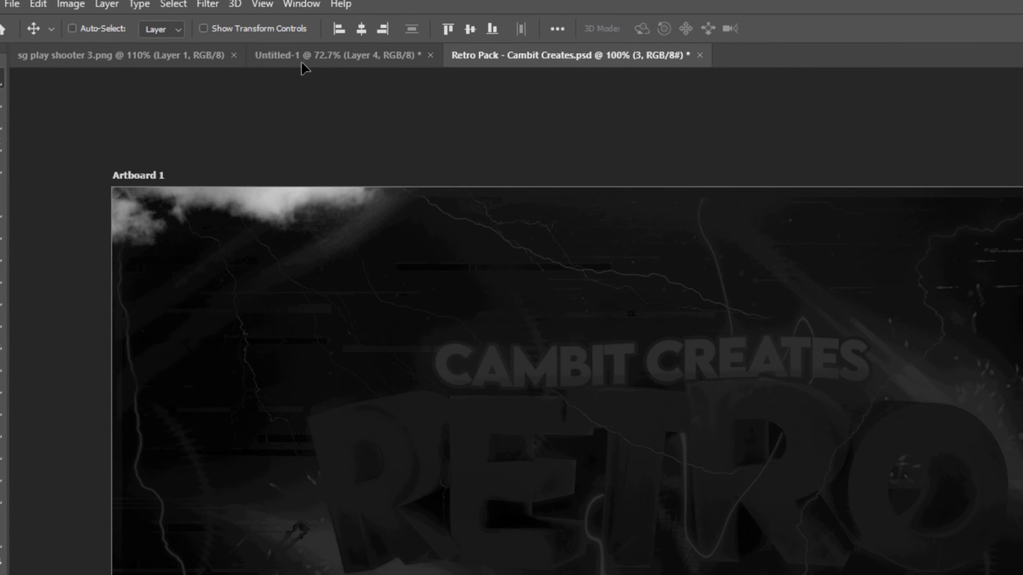
{"action": "left_click_drag", "start_coordinate": [304, 68], "coordinate": [702, 569]}
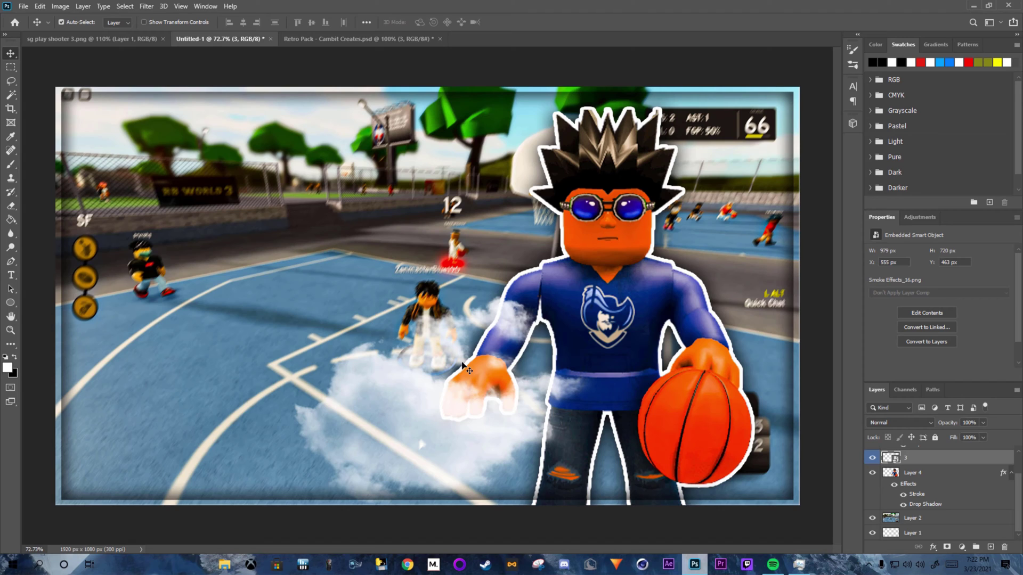
Paste copies of the smoke and spread them along the bottom of the court.
{"action": "key", "text": "ctrl+c"}
{"action": "key", "text": "ctrl+v"}
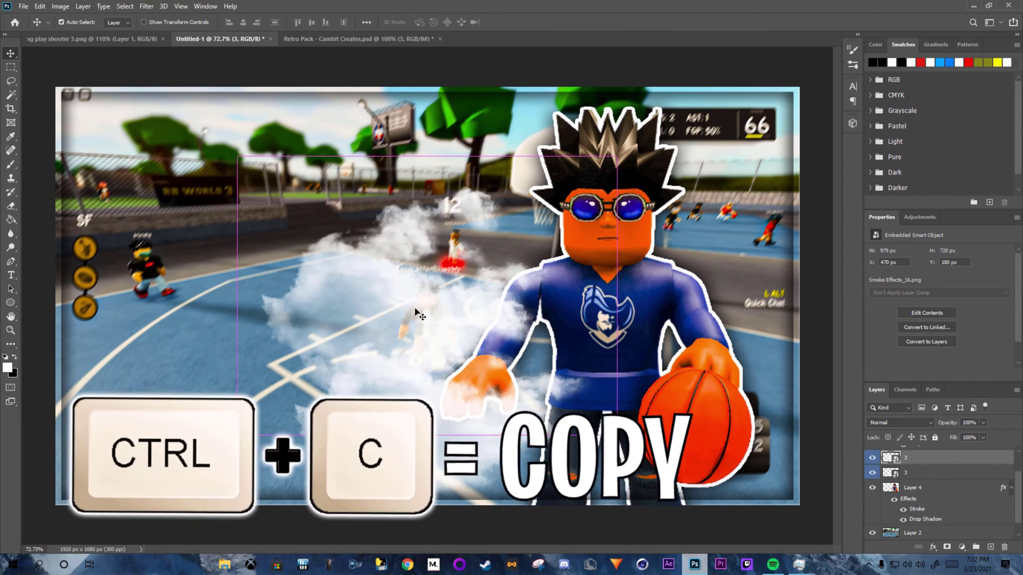
{"action": "left_click_drag", "start_coordinate": [521, 336], "coordinate": [784, 465]}
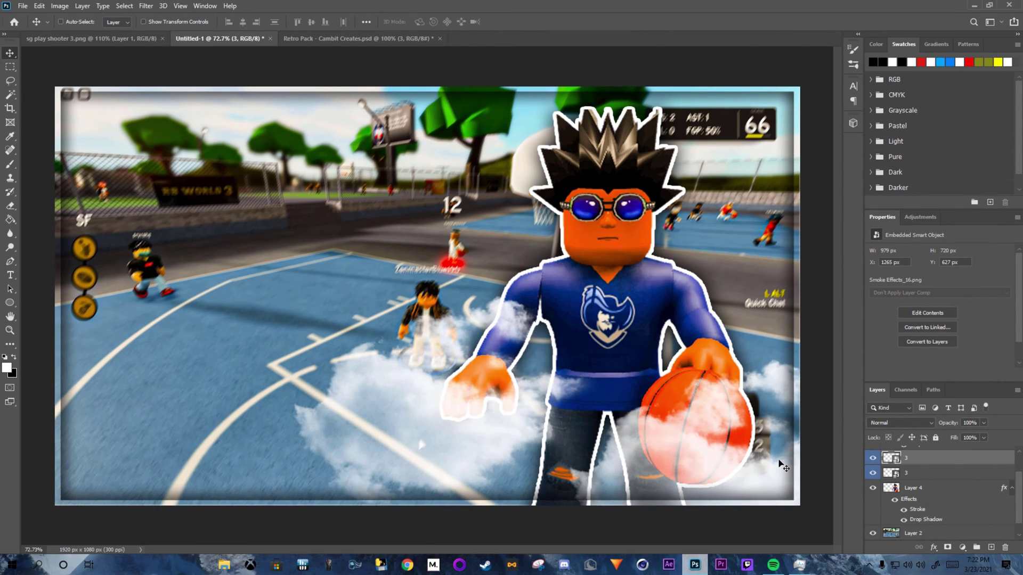
{"action": "left_click", "coordinate": [919, 472]}
{"action": "left_click_drag", "start_coordinate": [484, 425], "coordinate": [600, 461]}
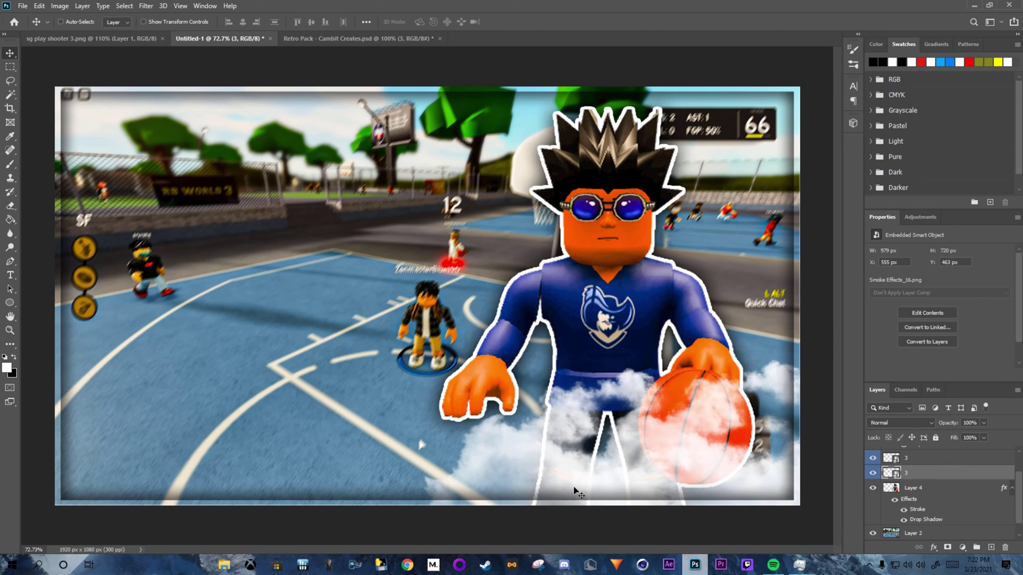
{"action": "key", "text": "ctrl+v"}
{"action": "left_click_drag", "start_coordinate": [399, 363], "coordinate": [394, 512]}
{"action": "key", "text": "ctrl+v"}
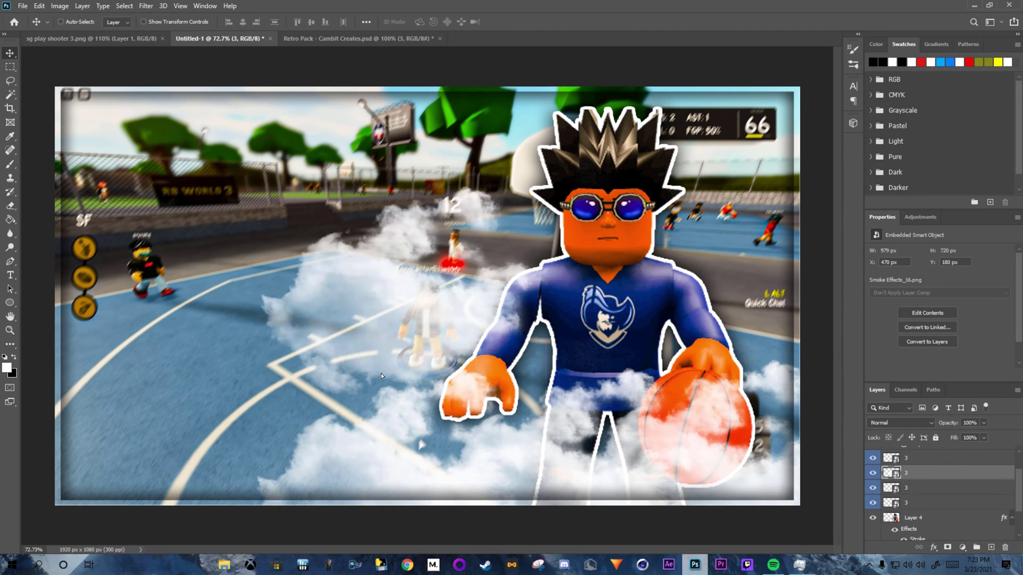
{"action": "left_click_drag", "start_coordinate": [382, 373], "coordinate": [281, 562]}
{"action": "key", "text": "ctrl+z"}
{"action": "key", "text": "alt+["}
{"action": "left_click_drag", "start_coordinate": [387, 316], "coordinate": [395, 362]}
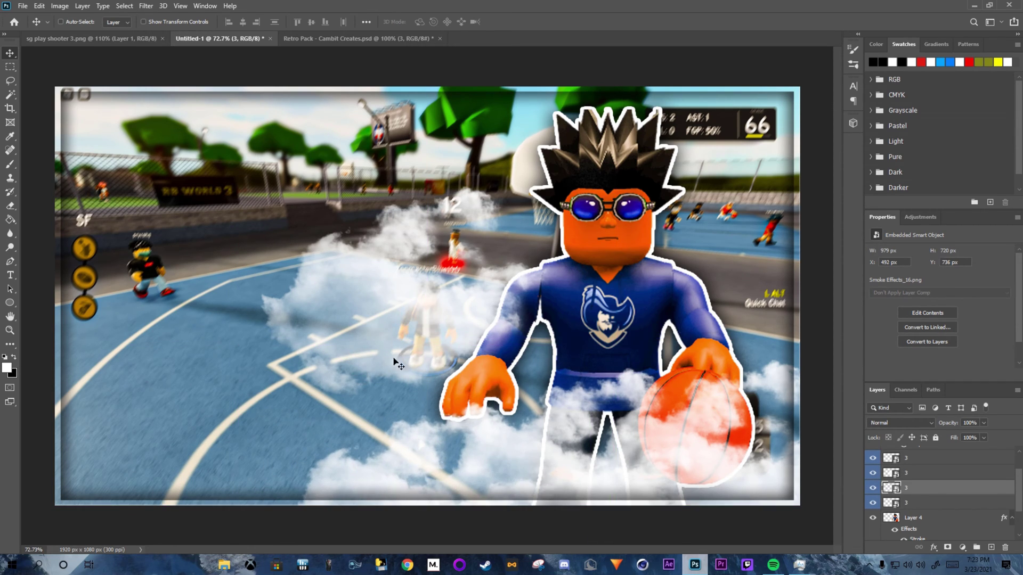
Adjust the smoke layers, moving the top one down over the basketball.
{"action": "left_click", "coordinate": [927, 499]}
{"action": "key", "text": "ctrl+t"}
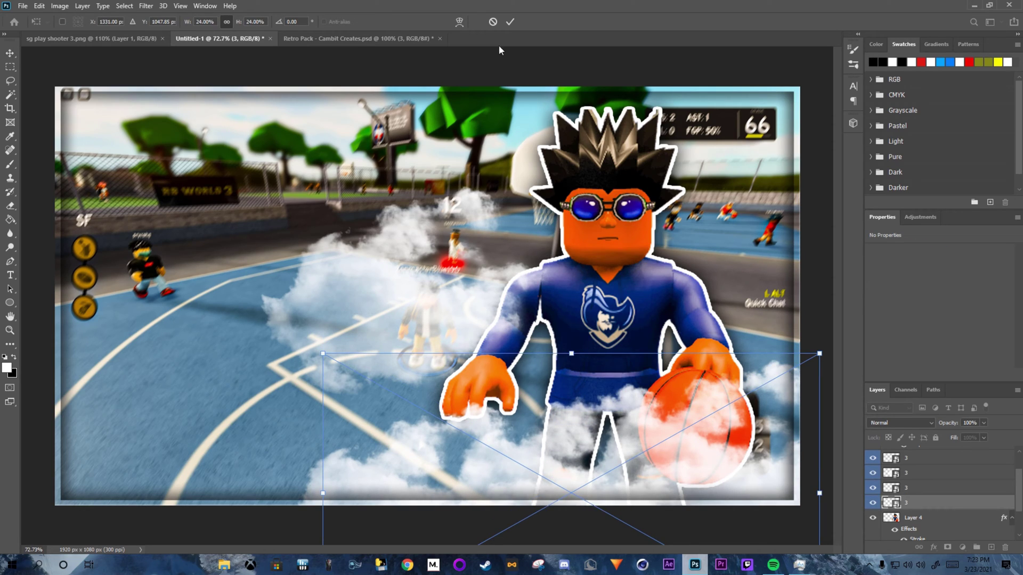
{"action": "left_click", "coordinate": [509, 21]}
{"action": "left_click", "coordinate": [946, 458]}
{"action": "key", "text": "ctrl+t"}
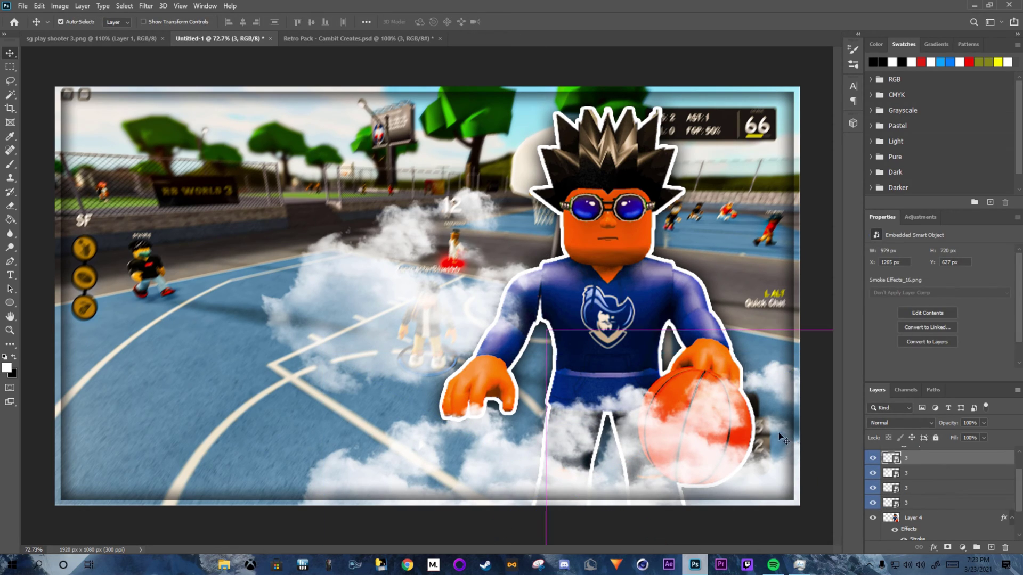
{"action": "left_click_drag", "start_coordinate": [721, 424], "coordinate": [717, 445]}
{"action": "left_click", "coordinate": [510, 21]}
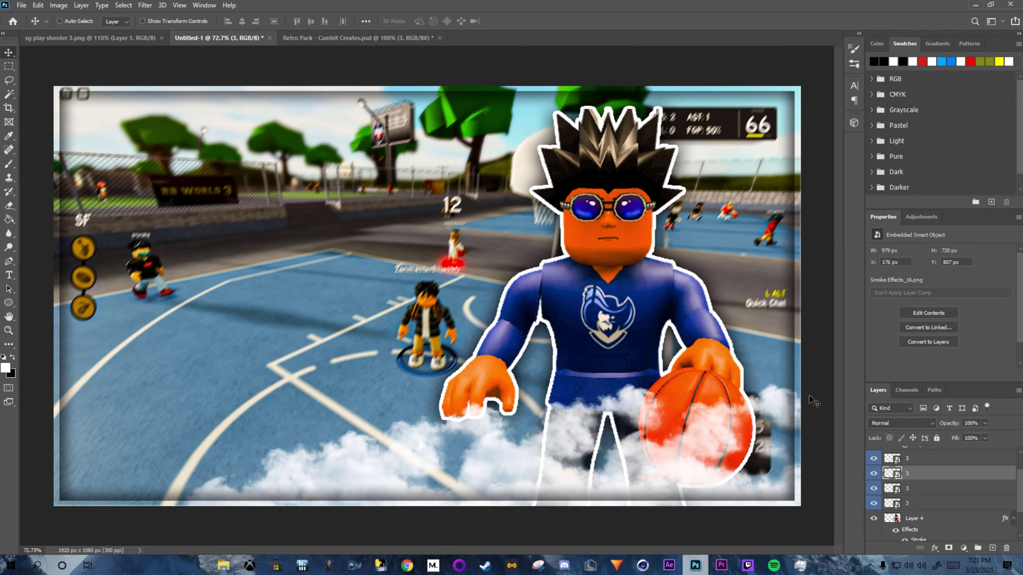
Select all four smoke '3' layers and move them beneath Layer 4.
{"action": "left_click", "coordinate": [917, 459], "text": "ctrl"}
{"action": "left_click", "coordinate": [919, 490], "text": "ctrl"}
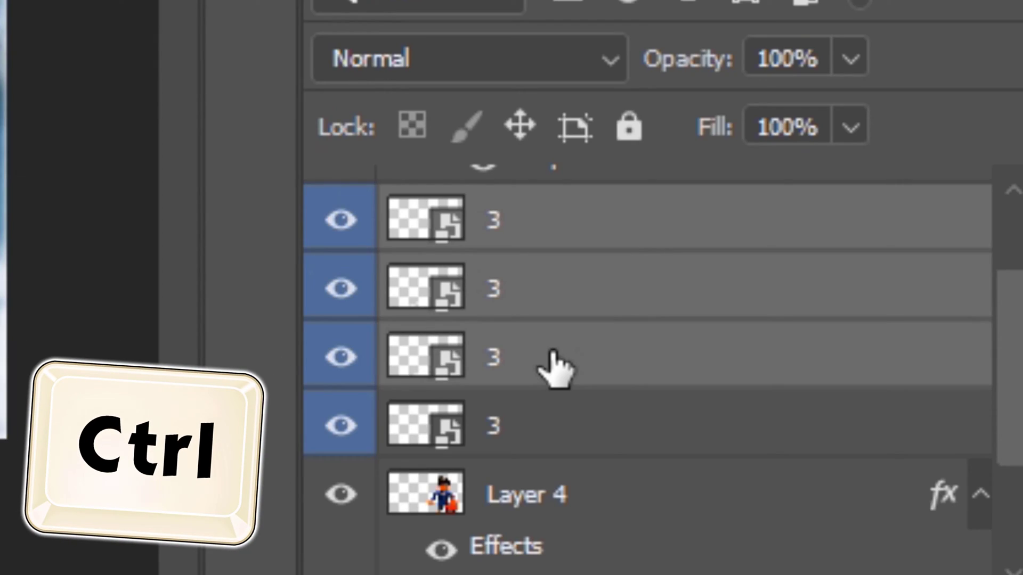
{"action": "left_click", "coordinate": [923, 500], "text": "ctrl"}
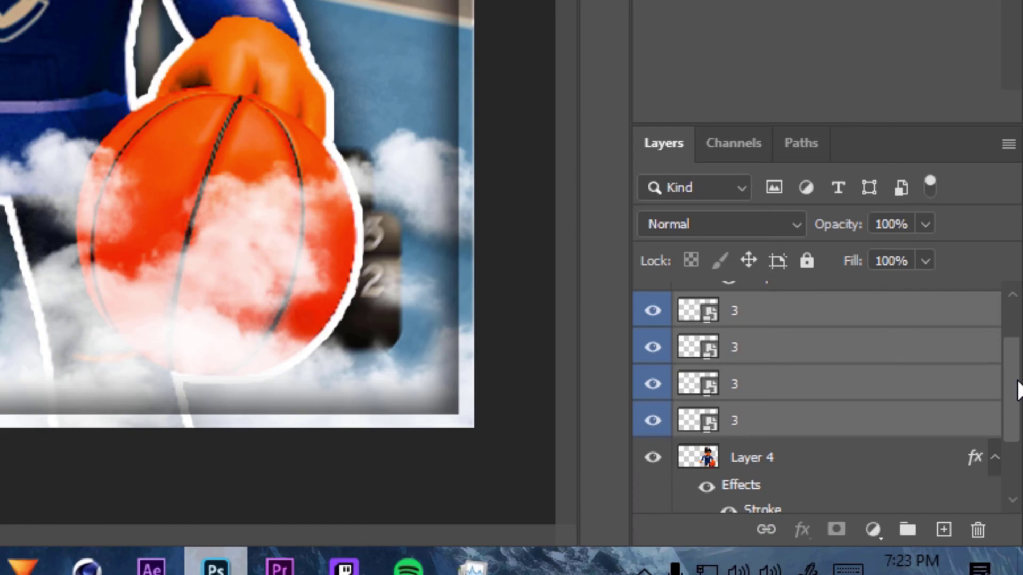
{"action": "scroll", "coordinate": [1015, 492], "scroll_direction": "down", "scroll_amount": 1}
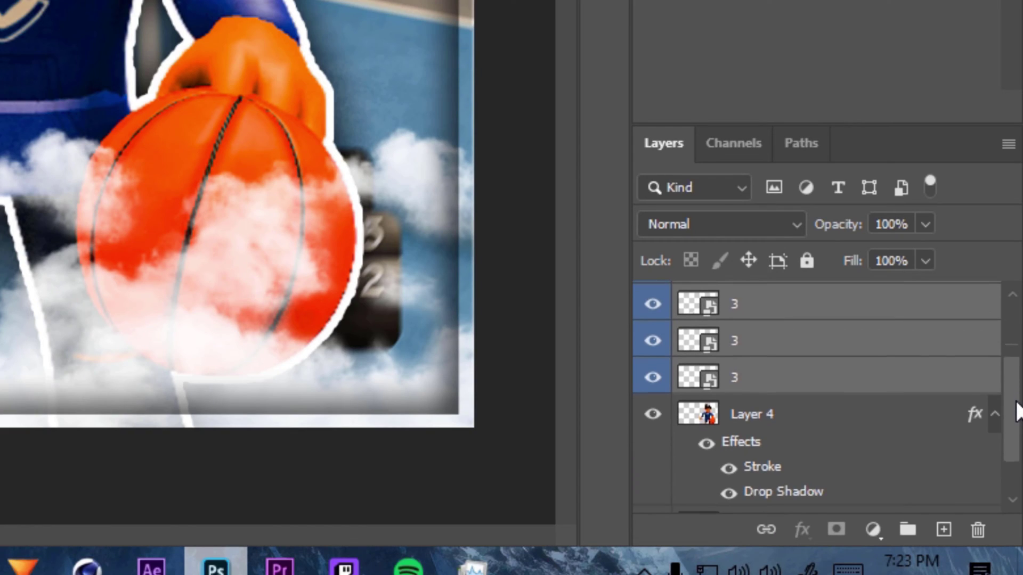
{"action": "left_click_drag", "start_coordinate": [971, 476], "coordinate": [968, 533]}
{"action": "left_click_drag", "start_coordinate": [885, 493], "coordinate": [885, 495]}
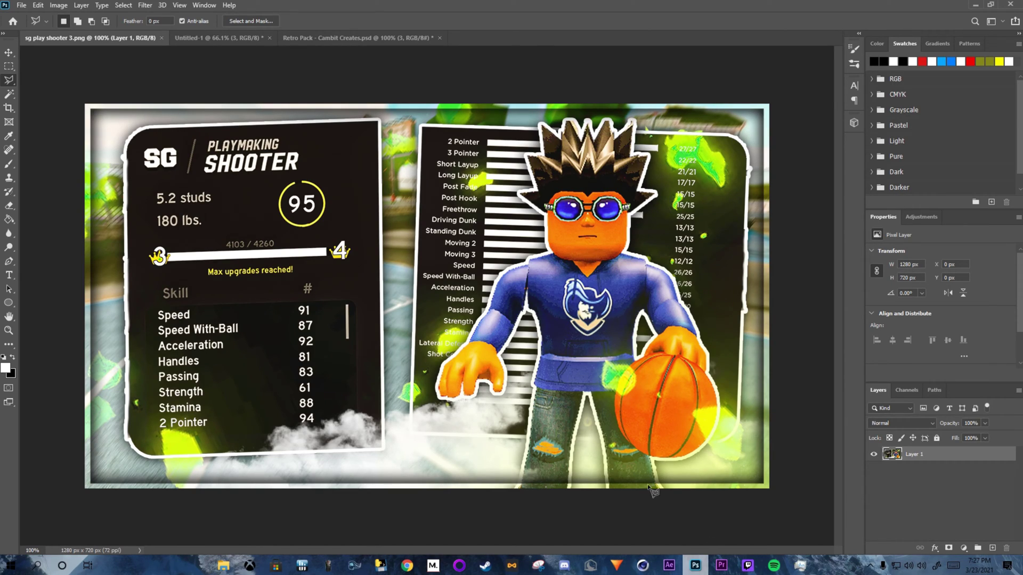
From Untitled-1, open sg play shooter.PNG by searching 'sg pla' in File > Open.
{"action": "left_click", "coordinate": [219, 38]}
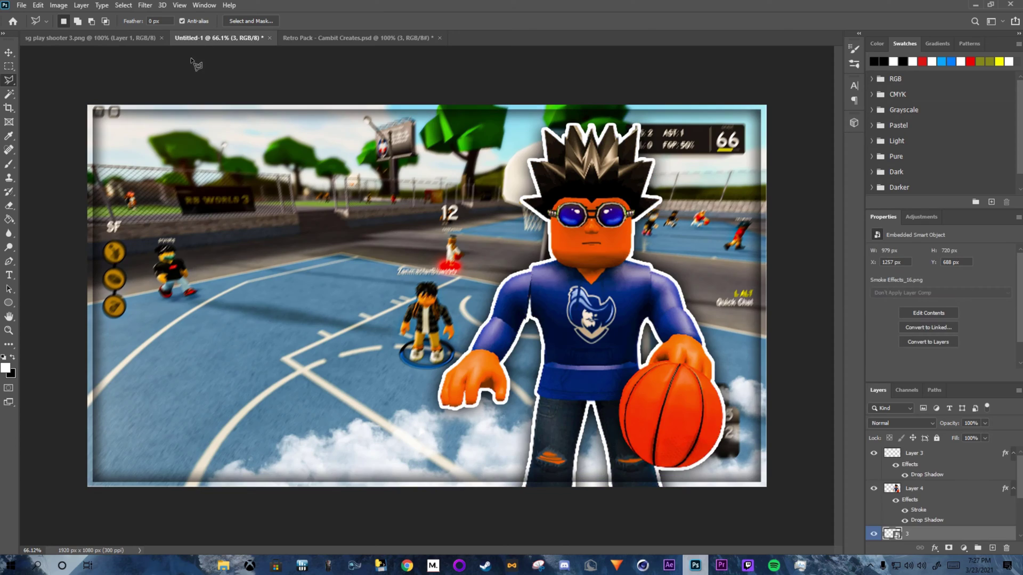
{"action": "left_click", "coordinate": [21, 5]}
{"action": "left_click", "coordinate": [32, 28]}
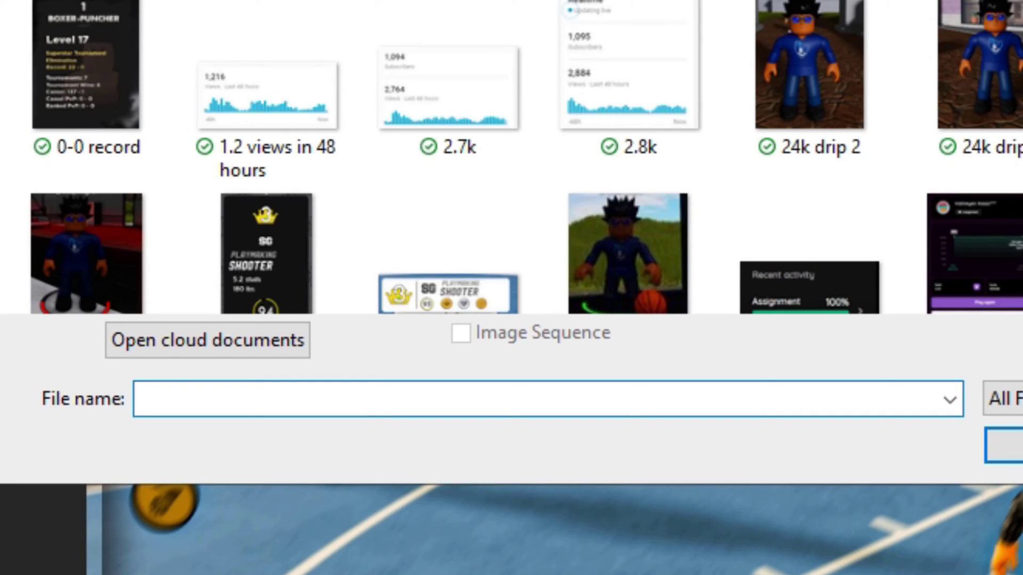
{"action": "type", "text": "sf"}
{"action": "key", "text": "BackSpace"}
{"action": "type", "text": "g pla"}
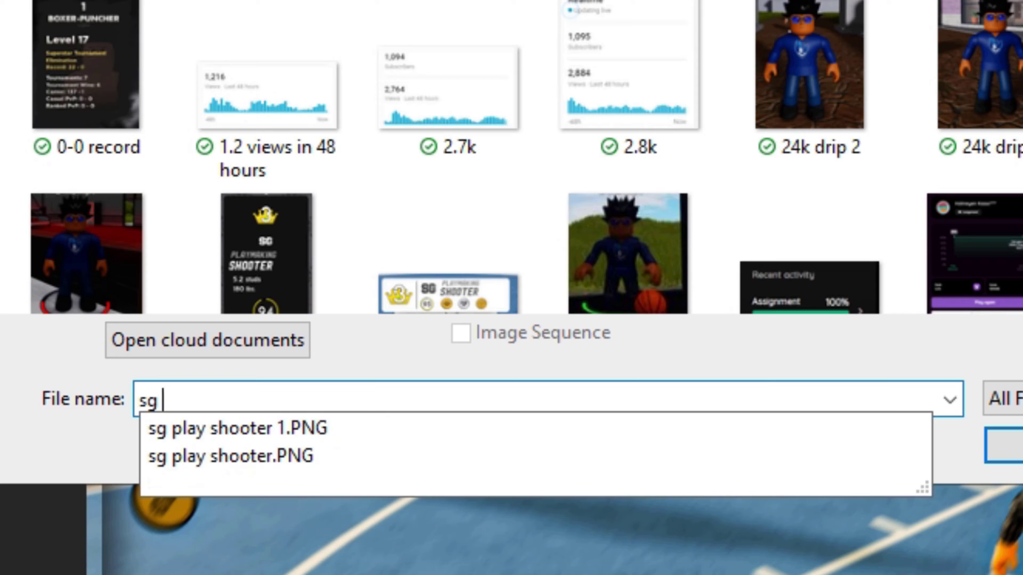
{"action": "left_click", "coordinate": [862, 464]}
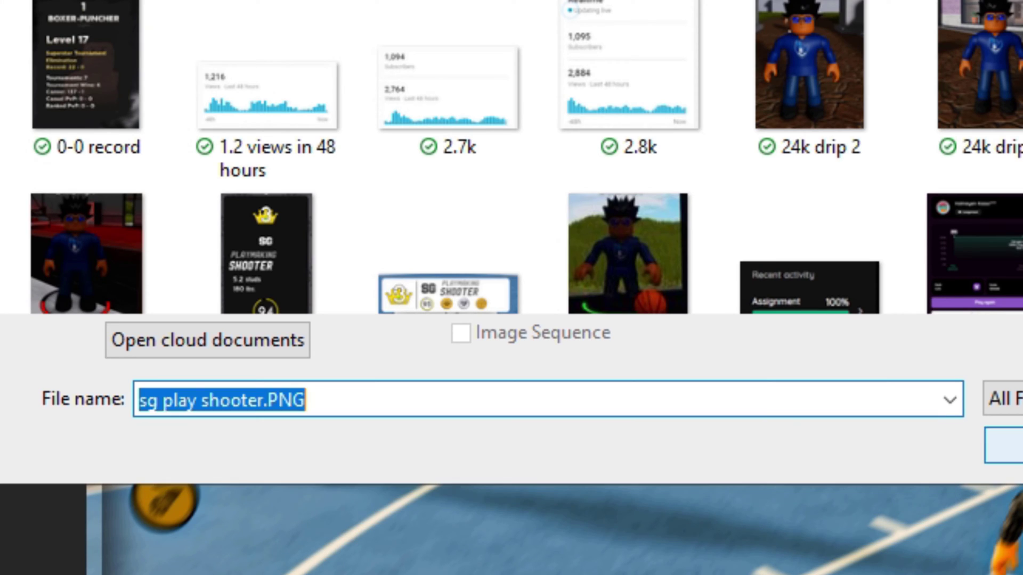
{"action": "key", "text": "Return"}
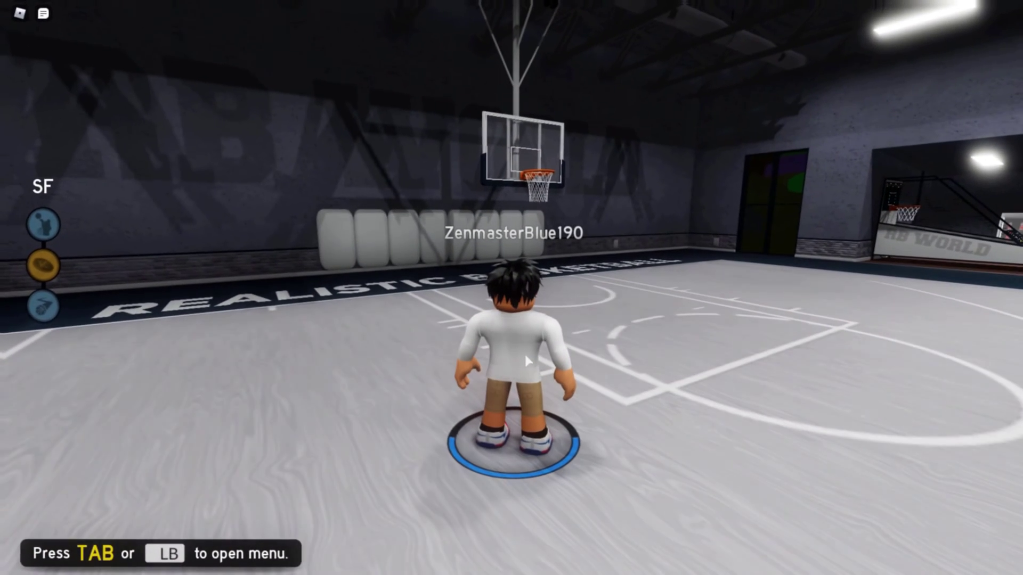
Launch Snipping Tool via Windows search and open the game's View Skills screen.
{"action": "key", "text": "super"}
{"action": "key", "text": "super+s"}
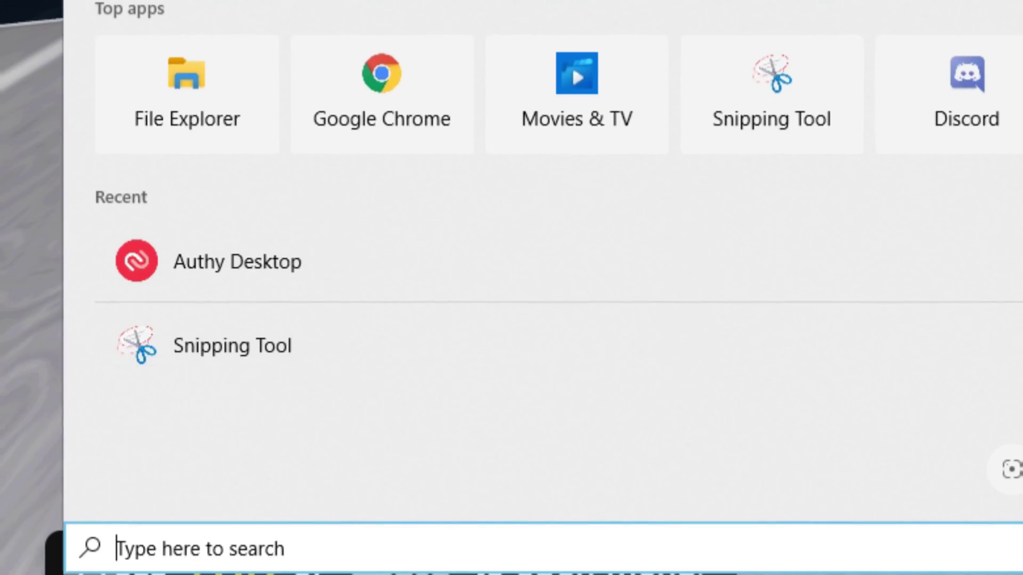
{"action": "type", "text": "sni"}
{"action": "key", "text": "Return"}
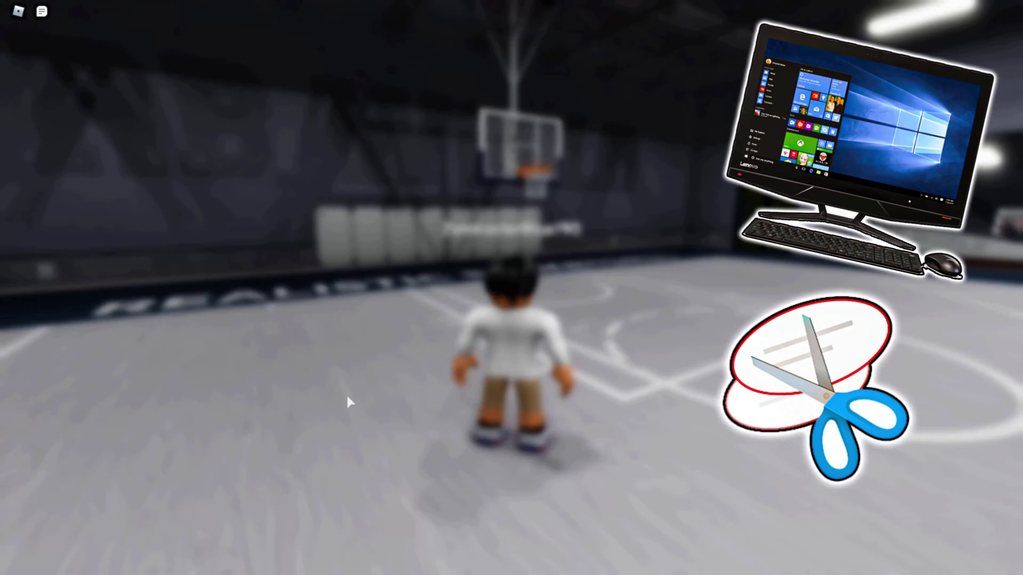
{"action": "left_click", "coordinate": [238, 307]}
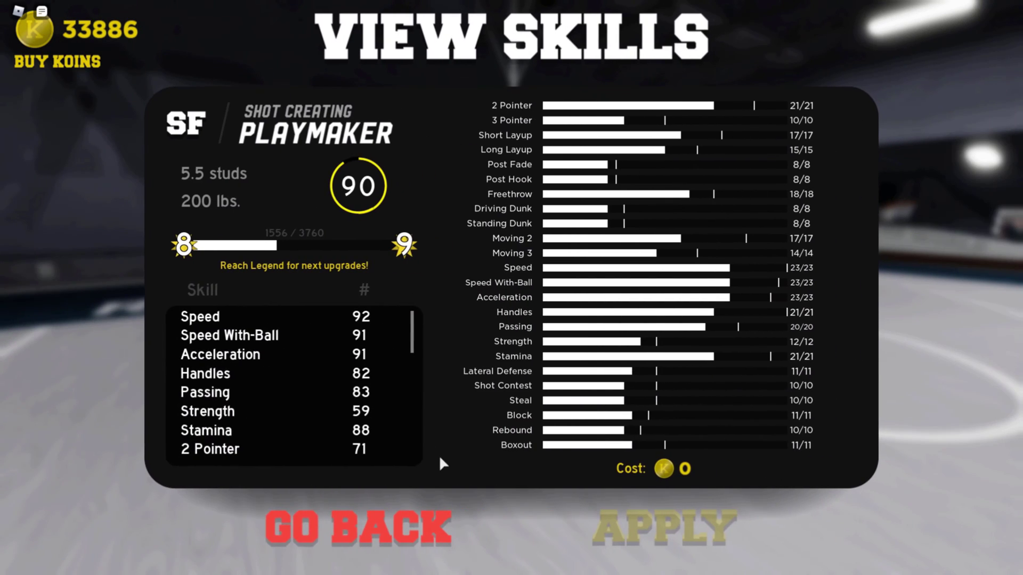
Snip the stats card on the left and save it.
{"action": "key", "text": "super"}
{"action": "key", "text": "super"}
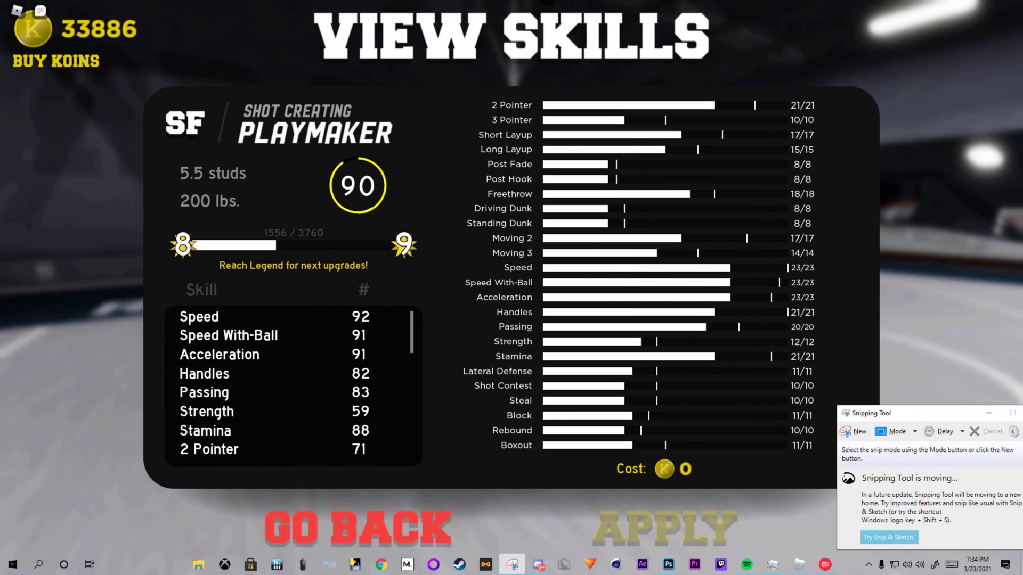
{"action": "left_click", "coordinate": [856, 431]}
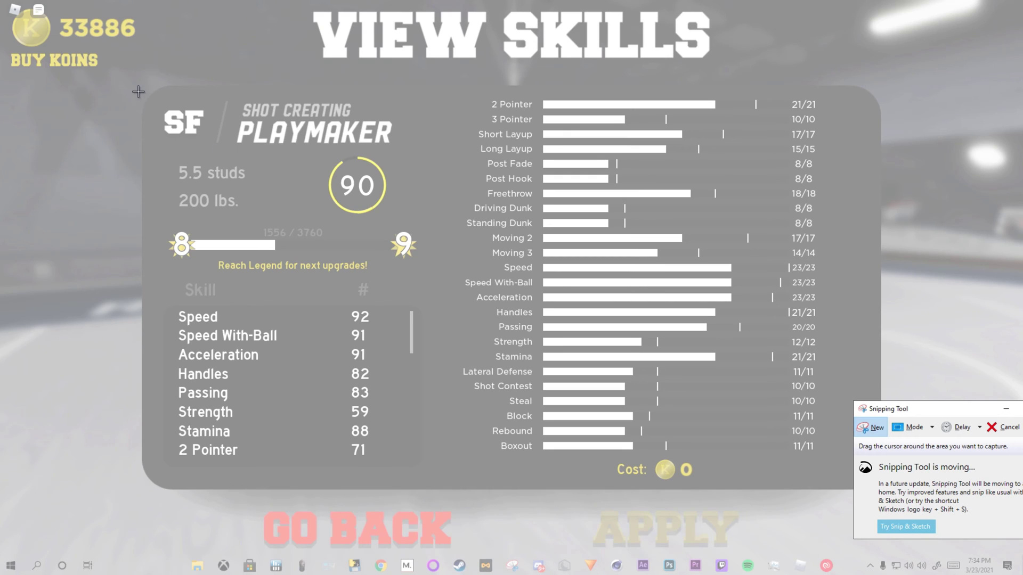
{"action": "left_click_drag", "start_coordinate": [122, 74], "coordinate": [463, 405]}
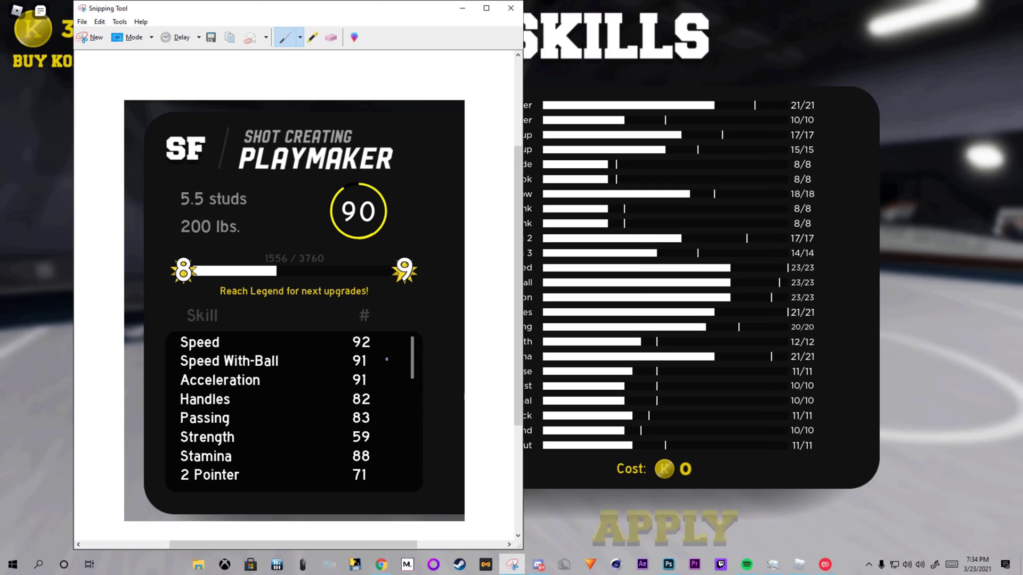
{"action": "right_click", "coordinate": [399, 357]}
{"action": "left_click", "coordinate": [417, 387]}
{"action": "key", "text": "ctrl+s"}
{"action": "type", "text": "sf s"}
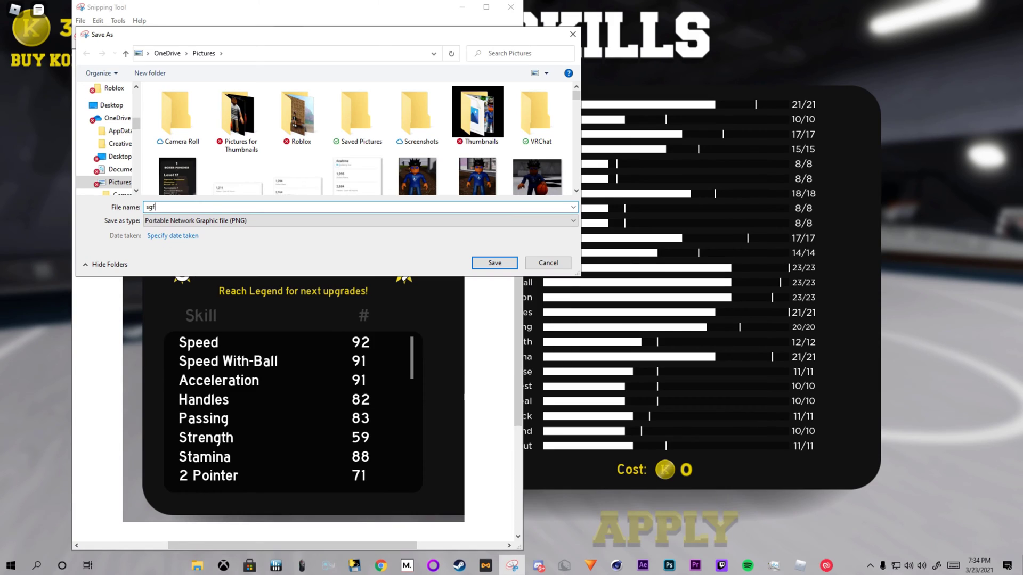
{"action": "key", "text": "Return"}
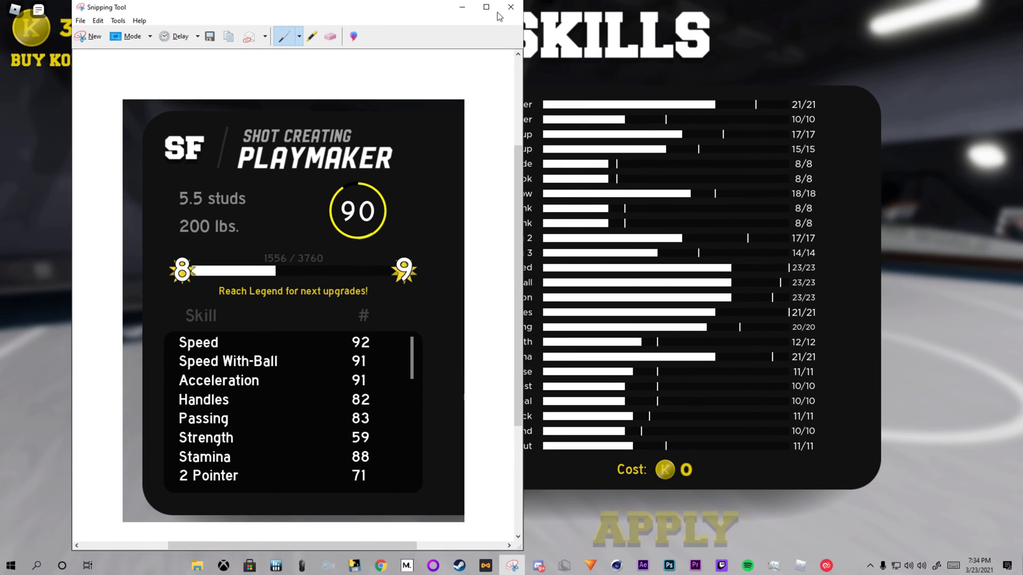
Snip the skill bars panel, then bring the stats card into Untitled-1 as Layer 5.
{"action": "left_click_drag", "start_coordinate": [210, 7], "coordinate": [1022, 121]}
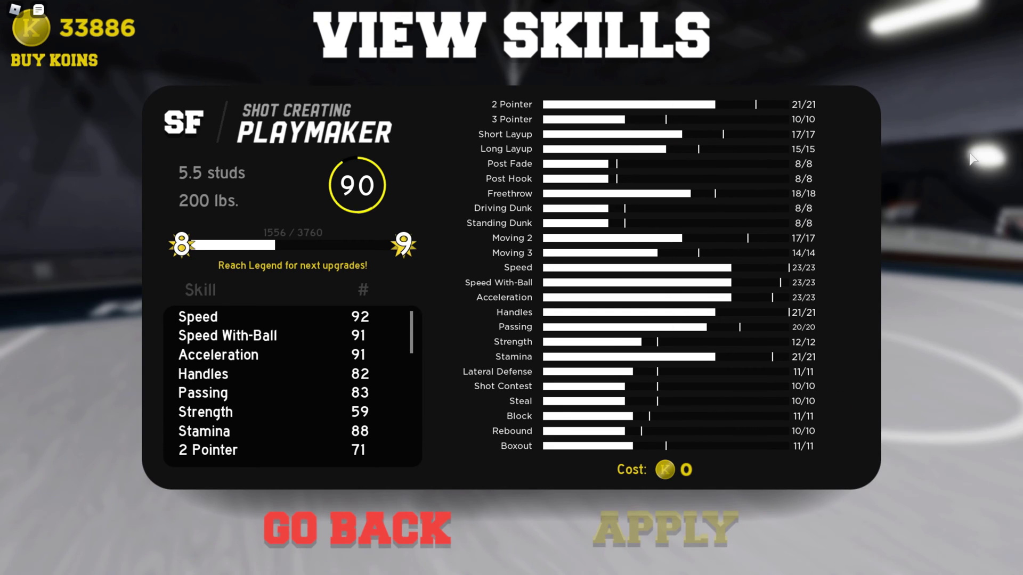
{"action": "left_click", "coordinate": [957, 150]}
{"action": "left_click_drag", "start_coordinate": [424, 85], "coordinate": [890, 496]}
{"action": "right_click", "coordinate": [785, 376]}
{"action": "left_click", "coordinate": [811, 405]}
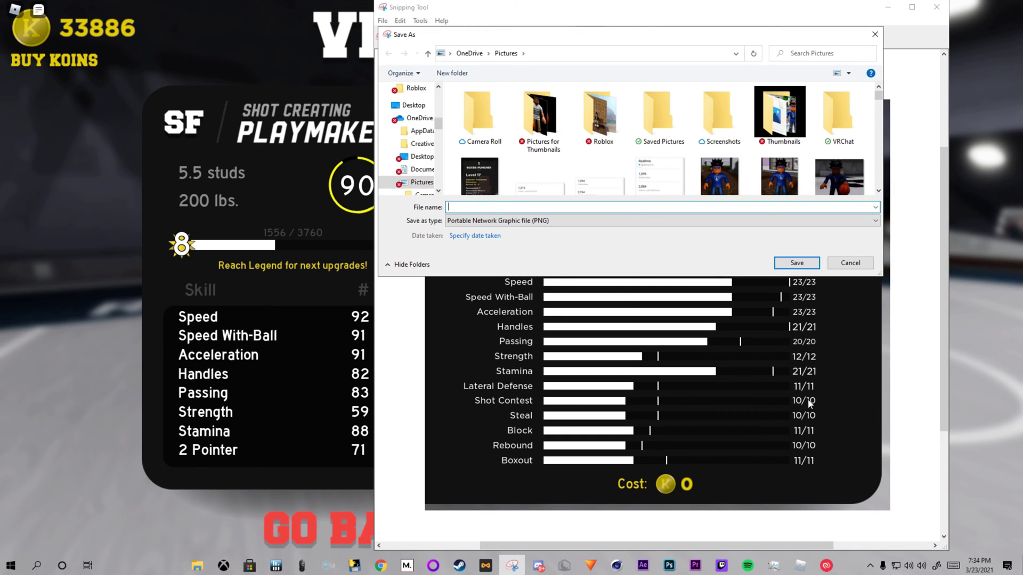
{"action": "left_click", "coordinate": [850, 262]}
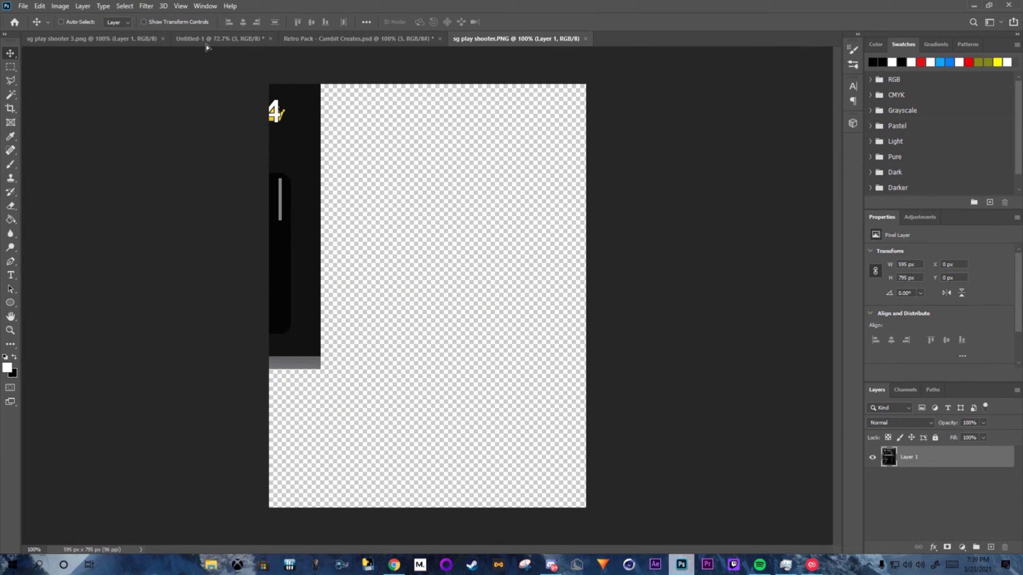
{"action": "left_click_drag", "start_coordinate": [207, 47], "coordinate": [266, 290]}
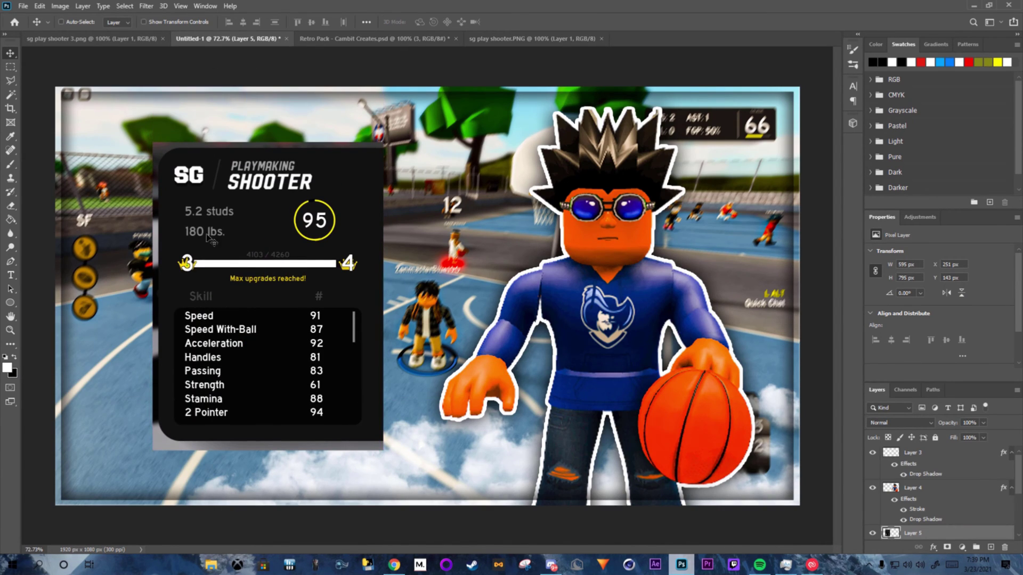
Trace the stats card with the Polygonal Lasso, invert the selection, and delete the grey margin.
{"action": "left_click_drag", "start_coordinate": [15, 81], "coordinate": [51, 94]}
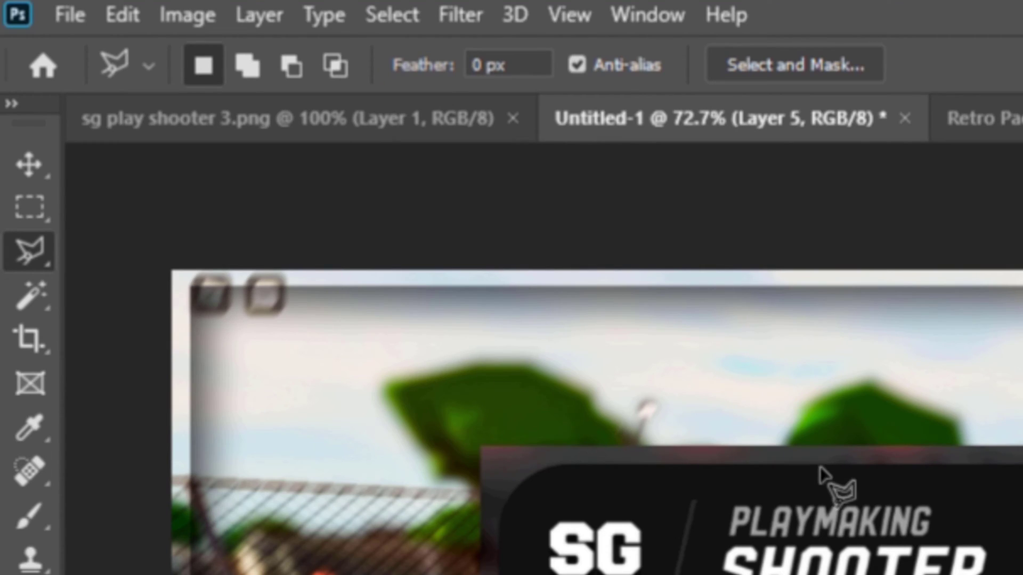
{"action": "scroll", "coordinate": [821, 472], "scroll_direction": "up", "scroll_amount": 2}
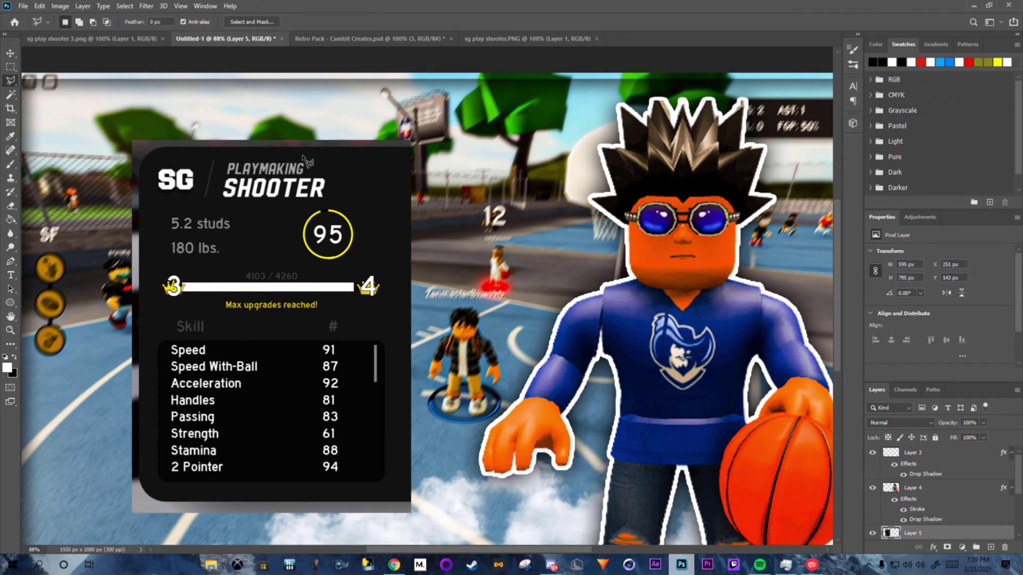
{"action": "left_click", "coordinate": [411, 140]}
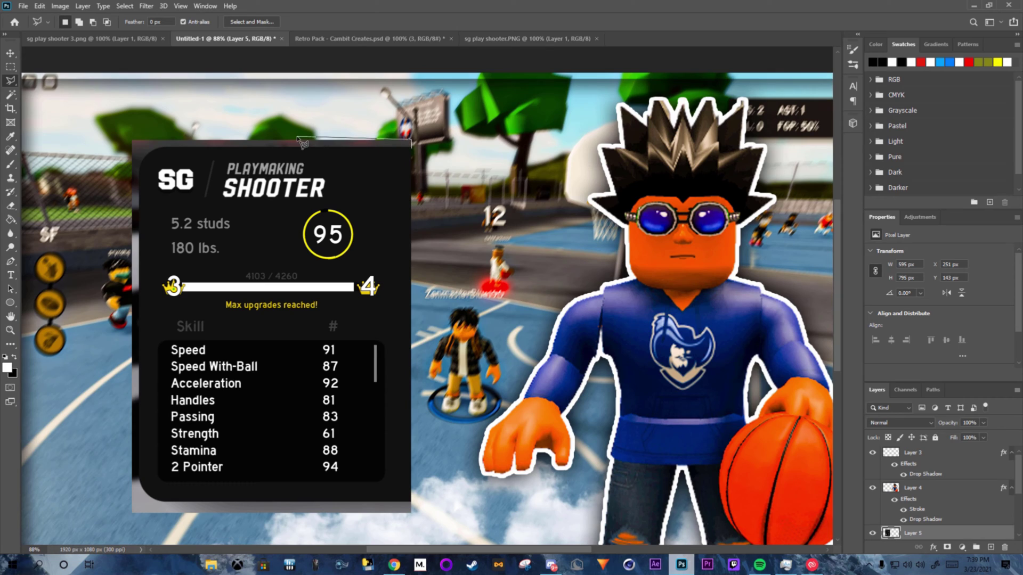
{"action": "left_click", "coordinate": [132, 141]}
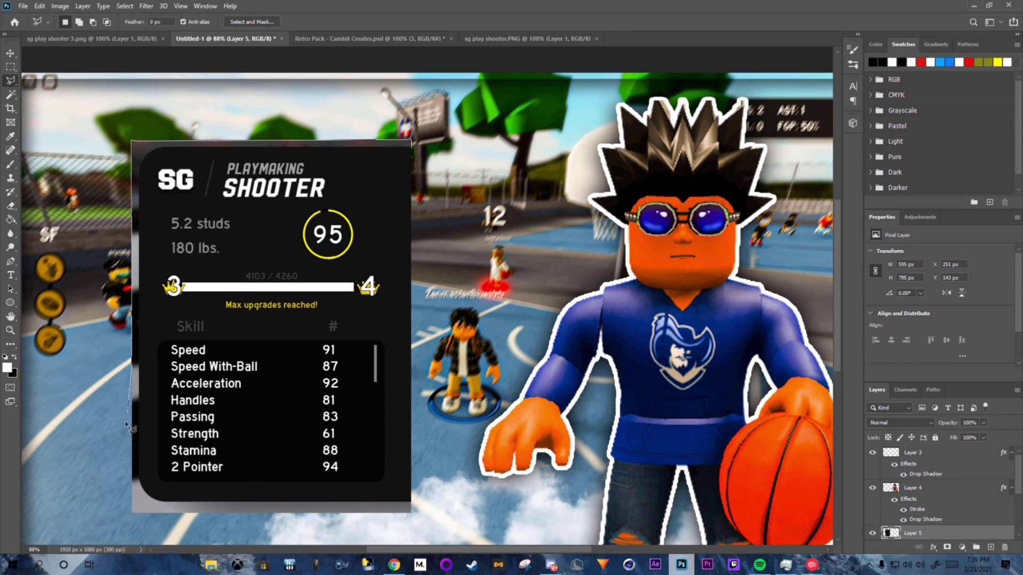
{"action": "left_click", "coordinate": [132, 513]}
{"action": "left_click", "coordinate": [411, 513]}
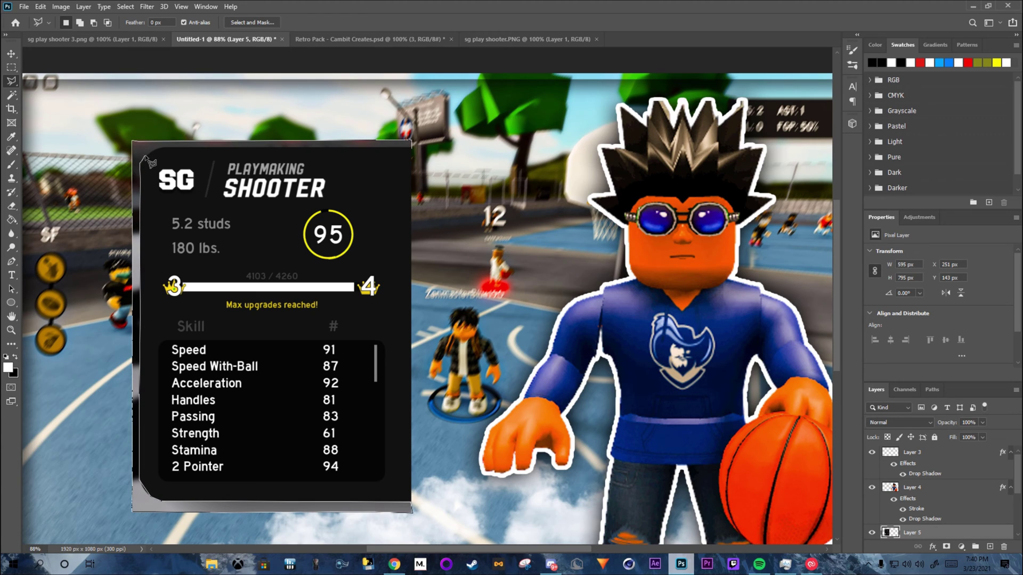
{"action": "left_click", "coordinate": [160, 150]}
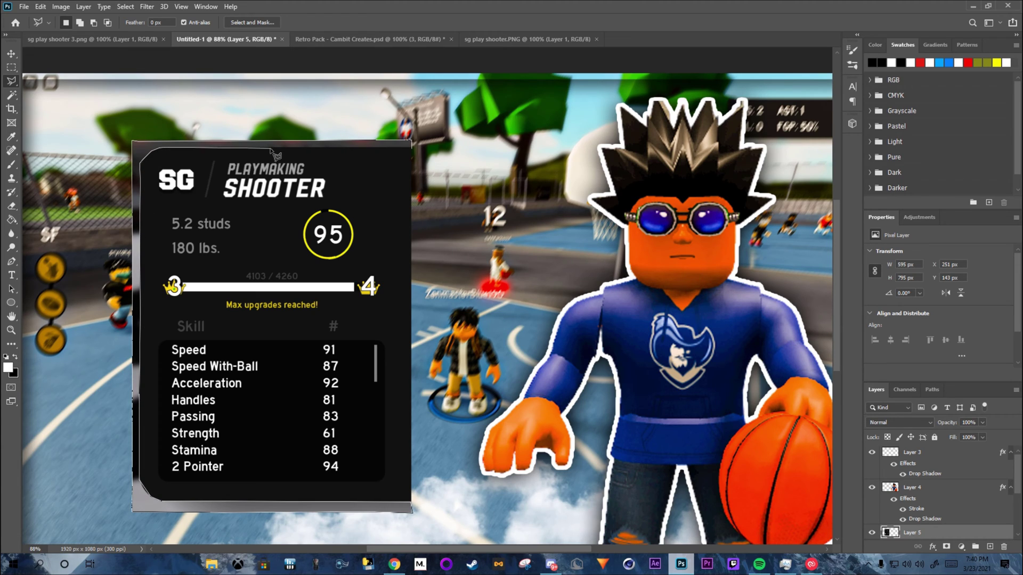
{"action": "left_click", "coordinate": [411, 147]}
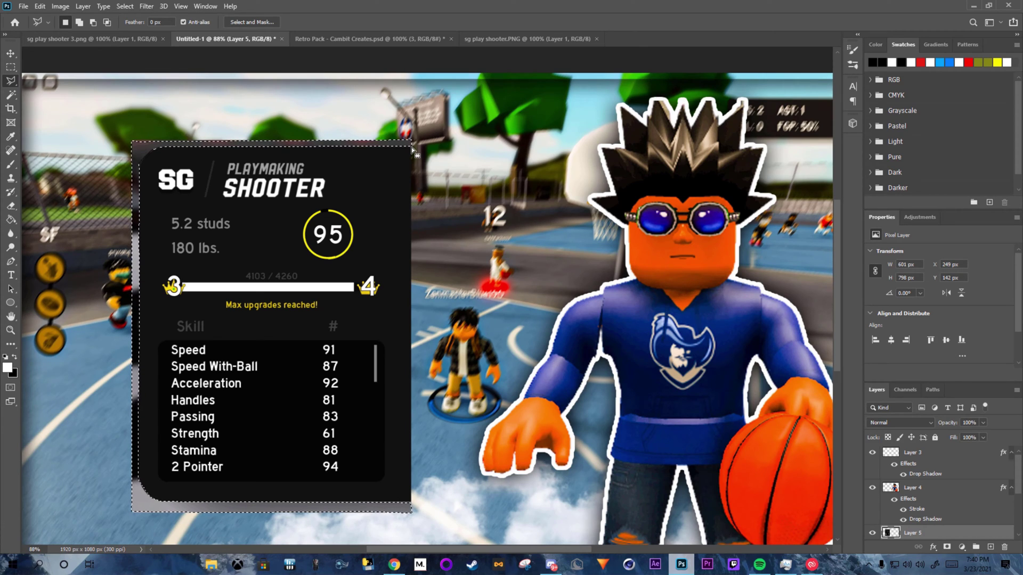
{"action": "key", "text": "ctrl+shift+i"}
{"action": "key", "text": "Delete"}
{"action": "key", "text": "ctrl+d"}
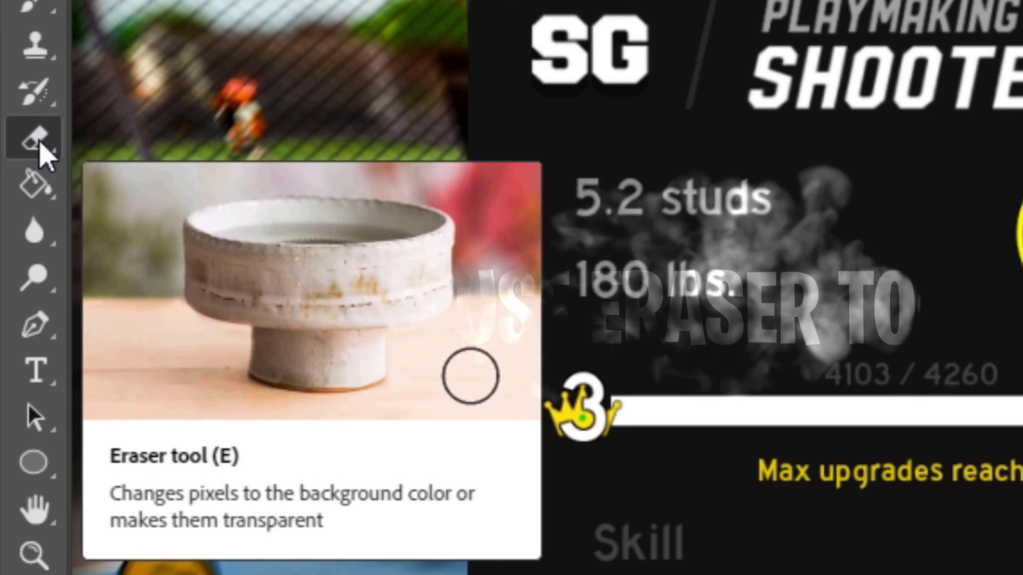
Paste a white-stroke style onto Layer 5 and erase the white tabs above and below the card.
{"action": "left_click", "coordinate": [40, 145]}
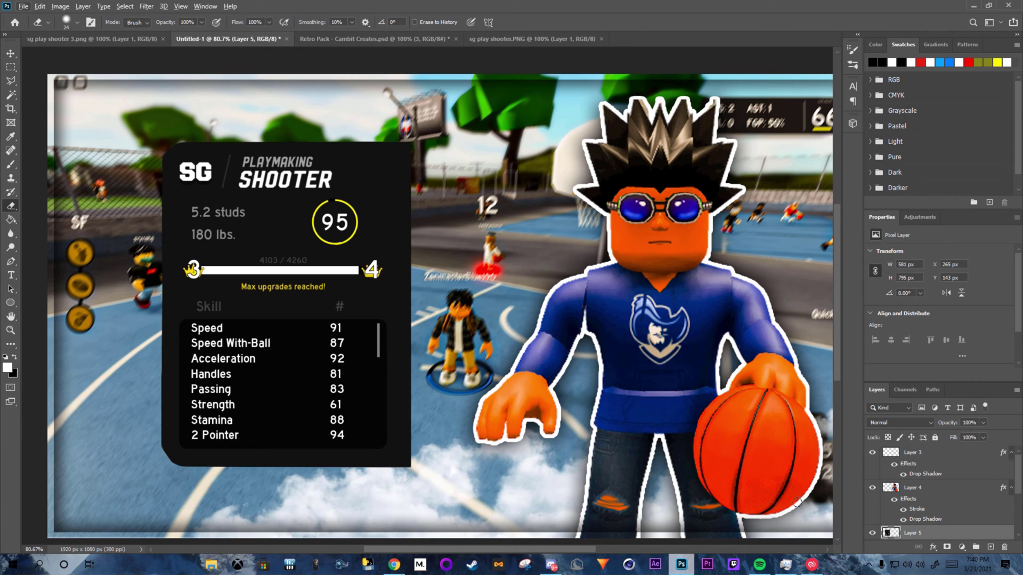
{"action": "right_click", "coordinate": [900, 534]}
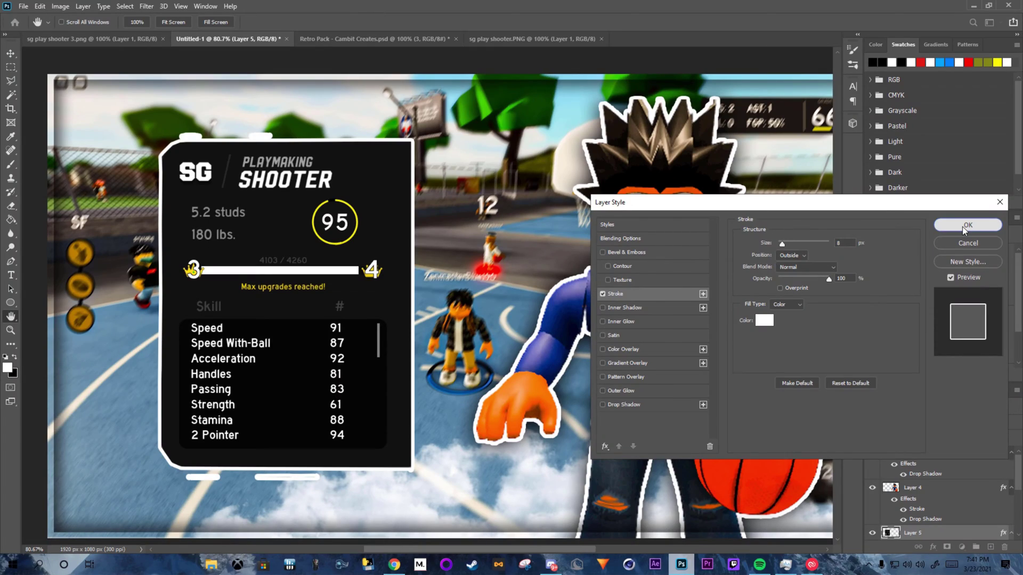
{"action": "left_click", "coordinate": [967, 225]}
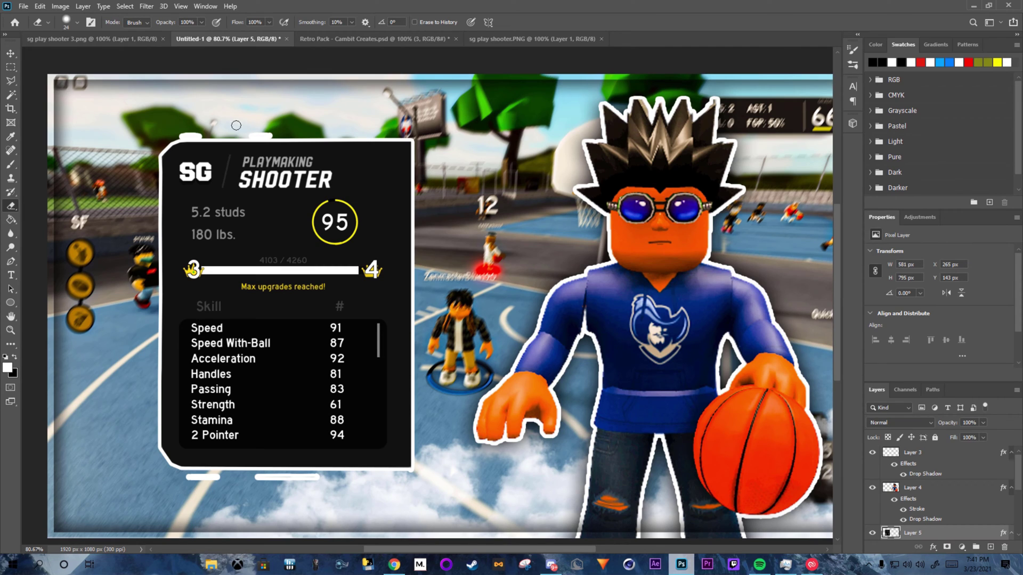
{"action": "left_click_drag", "start_coordinate": [182, 137], "coordinate": [272, 136]}
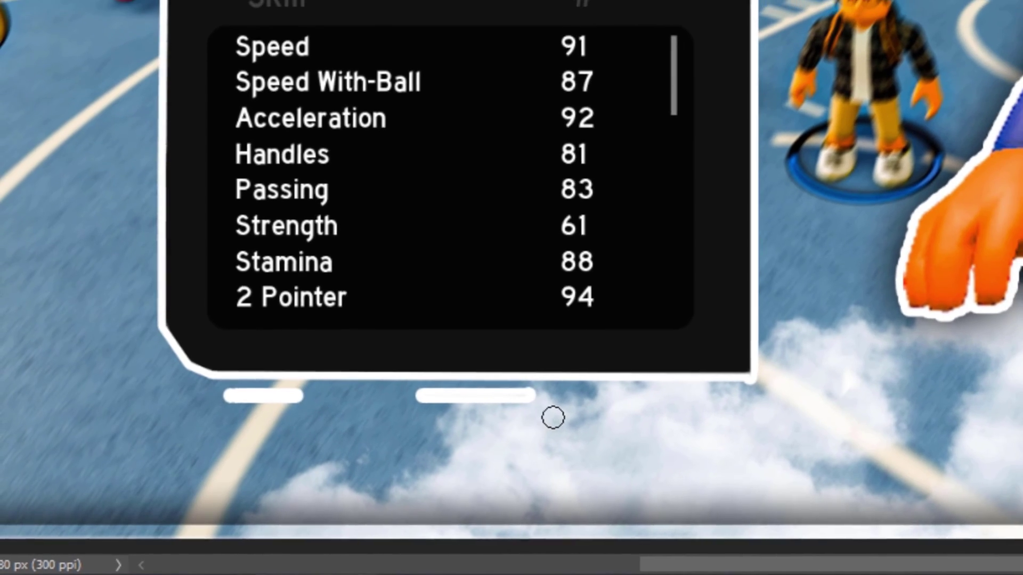
{"action": "left_click_drag", "start_coordinate": [312, 487], "coordinate": [267, 485]}
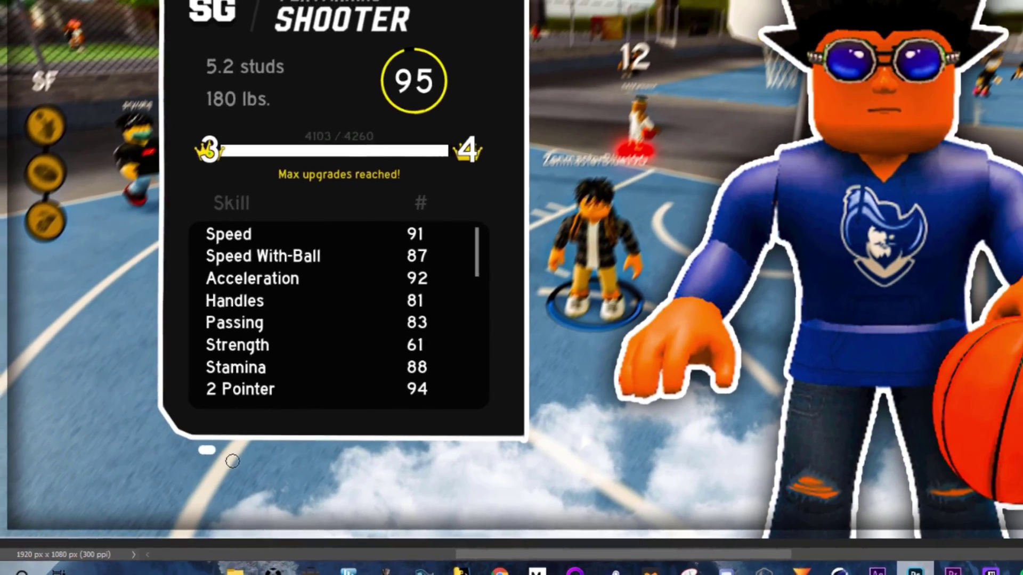
{"action": "left_click_drag", "start_coordinate": [266, 425], "coordinate": [222, 437]}
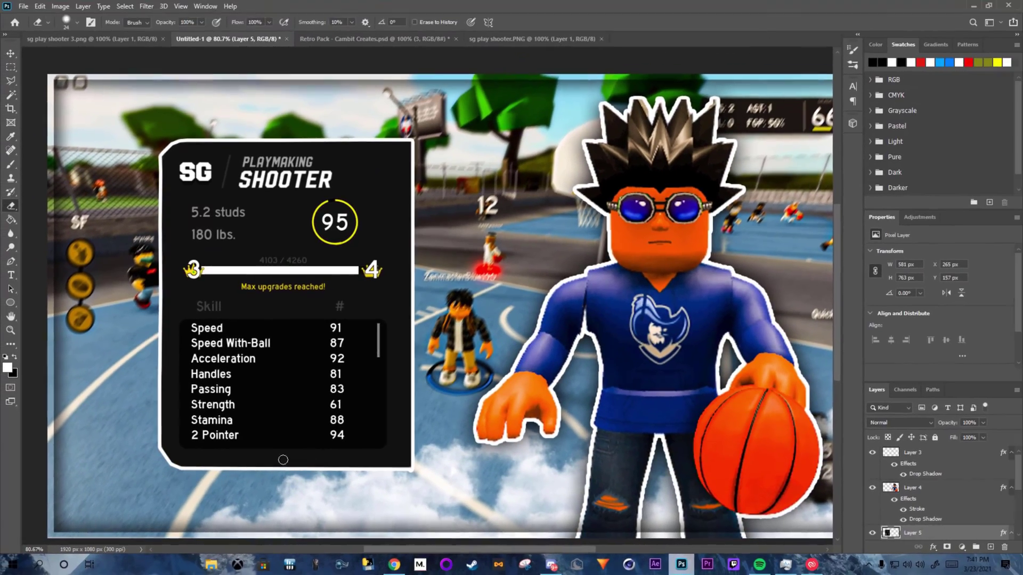
{"action": "key", "text": "v"}
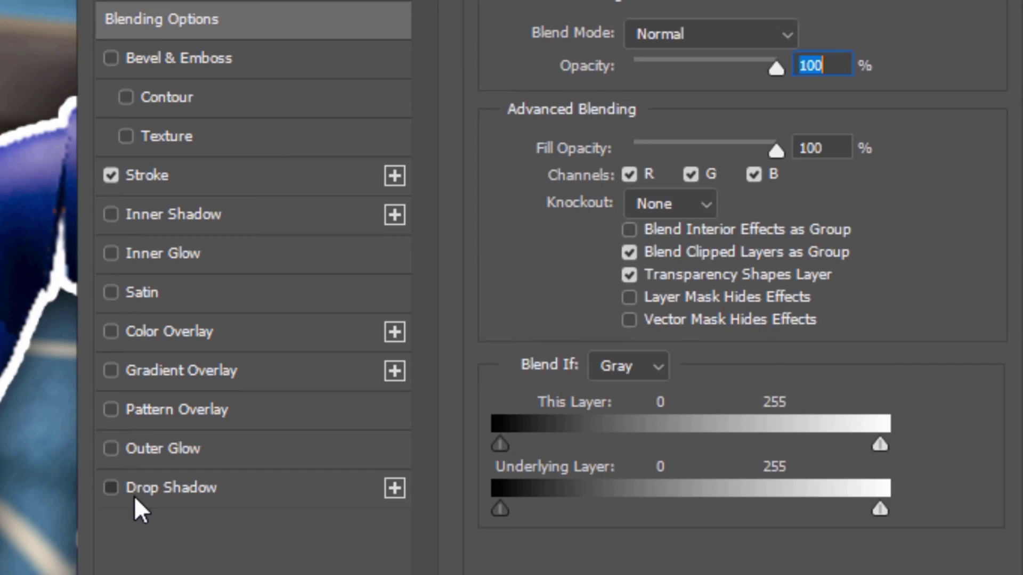
In Layer Style, enable a 49 px Drop Shadow and set the card's Stroke to 6 px.
{"action": "left_click", "coordinate": [602, 454]}
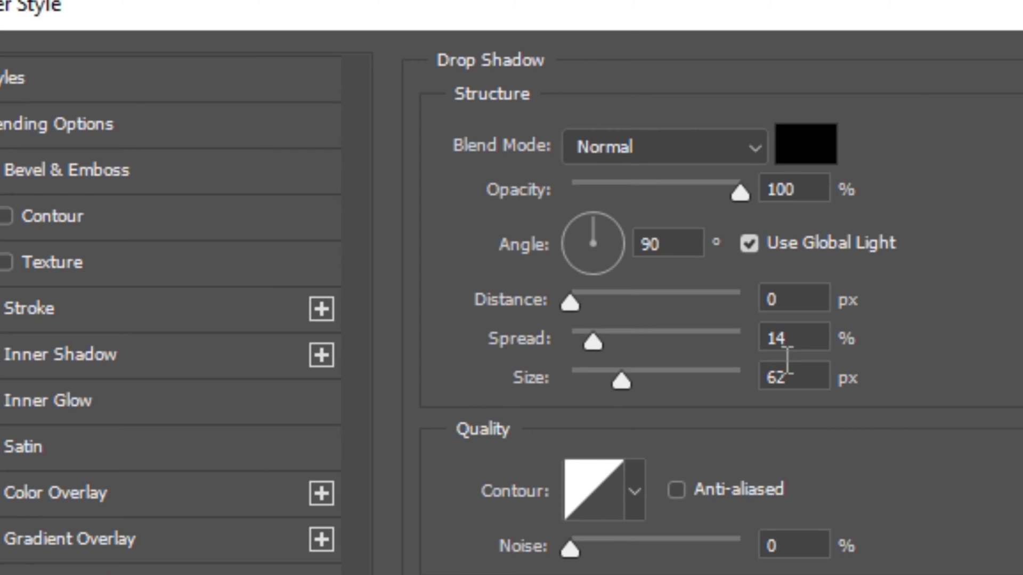
{"action": "left_click_drag", "start_coordinate": [793, 317], "coordinate": [792, 317]}
{"action": "left_click_drag", "start_coordinate": [399, 377], "coordinate": [398, 379]}
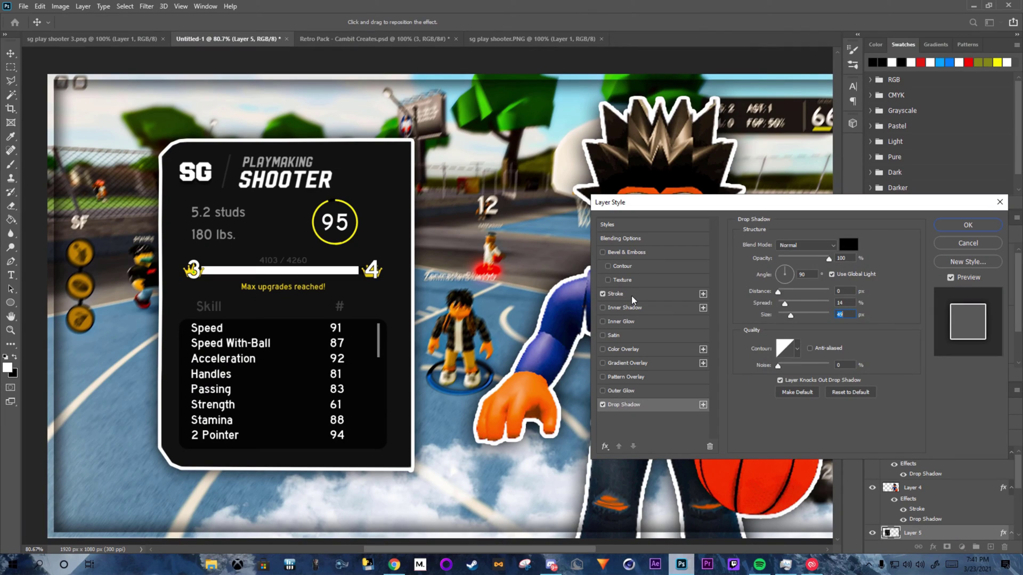
{"action": "left_click", "coordinate": [615, 293]}
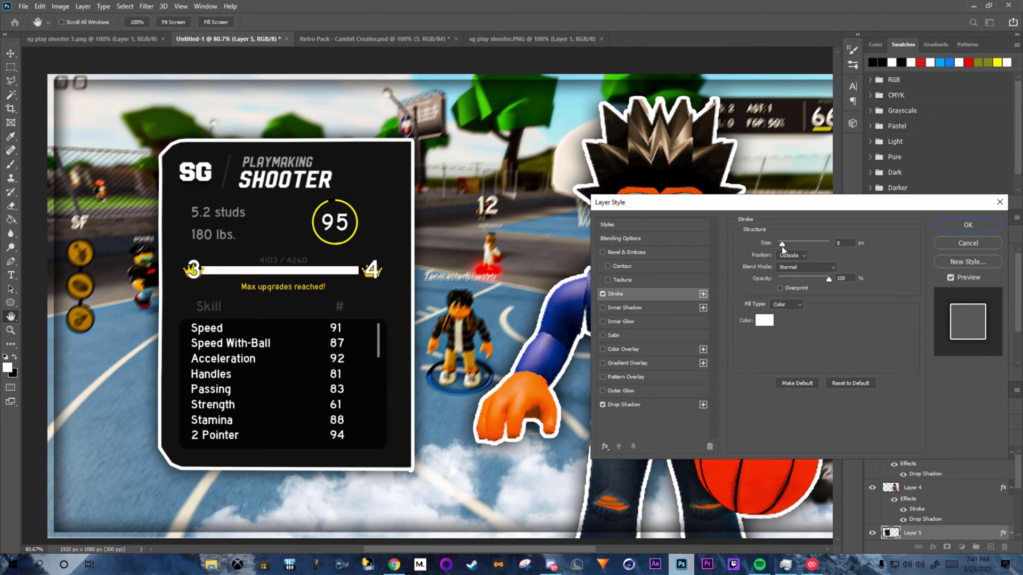
{"action": "left_click_drag", "start_coordinate": [781, 246], "coordinate": [781, 246]}
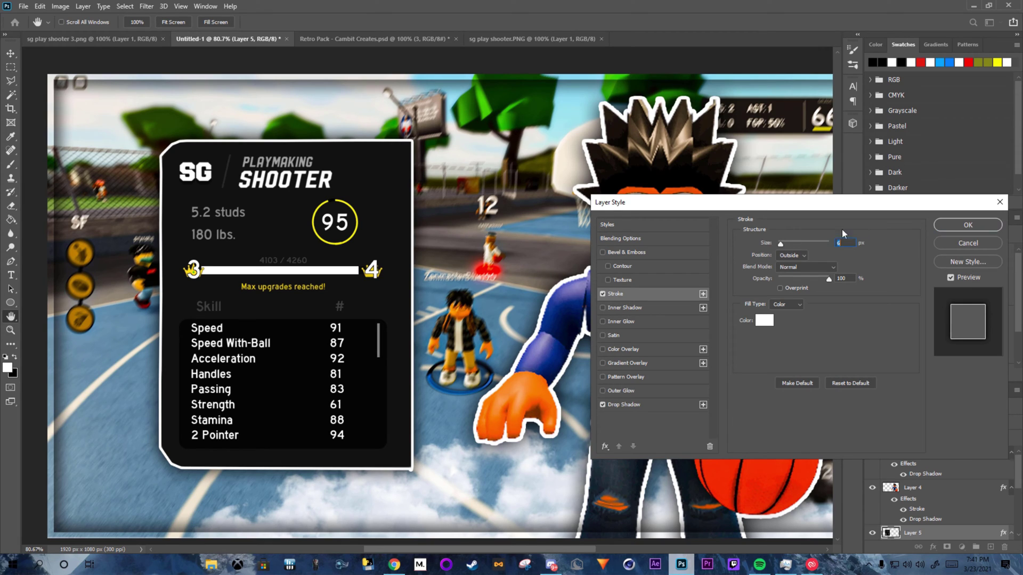
{"action": "left_click", "coordinate": [968, 225]}
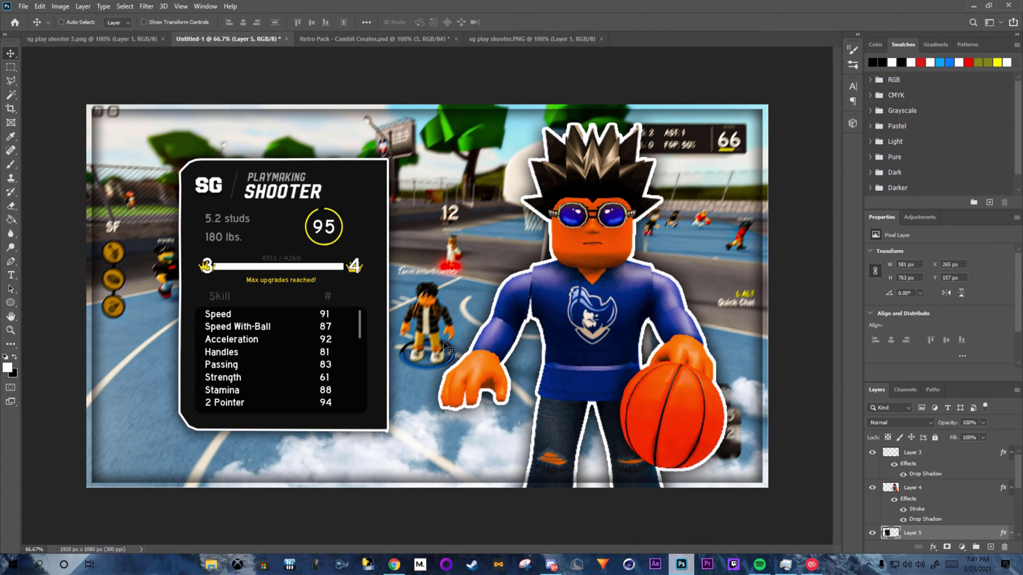
Tilt the stats card about −2.25° counter-clockwise and place it at the thumbnail's upper left.
{"action": "key", "text": "ctrl+t"}
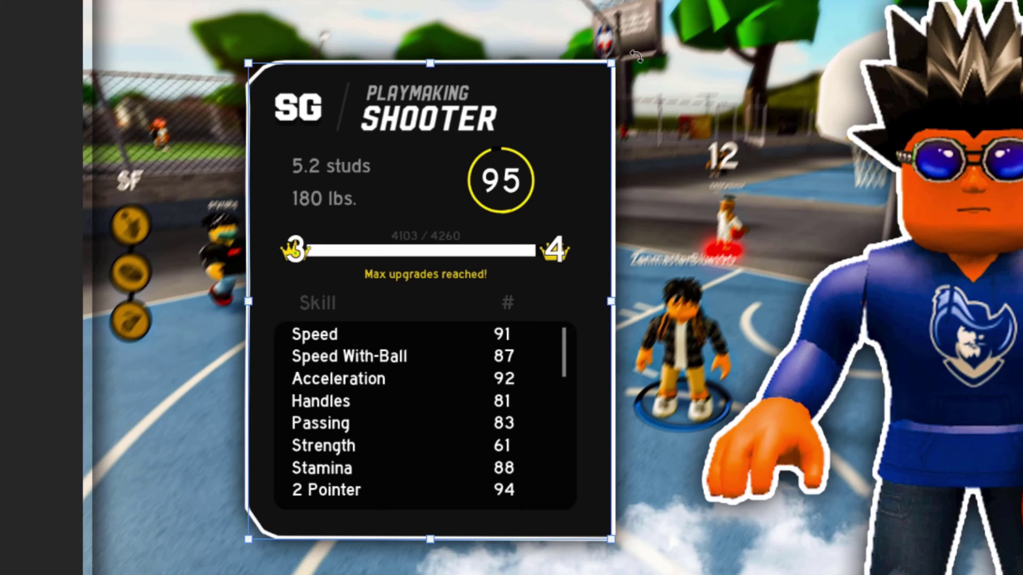
{"action": "left_click_drag", "start_coordinate": [395, 155], "coordinate": [394, 152]}
{"action": "left_click_drag", "start_coordinate": [624, 51], "coordinate": [613, 43]}
{"action": "left_click_drag", "start_coordinate": [442, 78], "coordinate": [474, 88]}
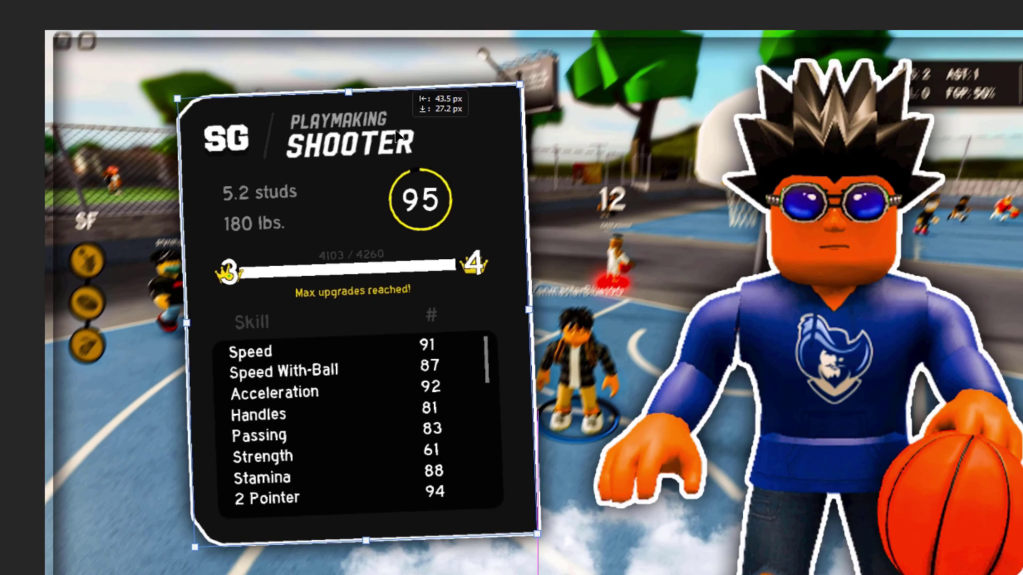
{"action": "left_click_drag", "start_coordinate": [381, 138], "coordinate": [369, 146]}
{"action": "left_click_drag", "start_coordinate": [294, 178], "coordinate": [294, 188]}
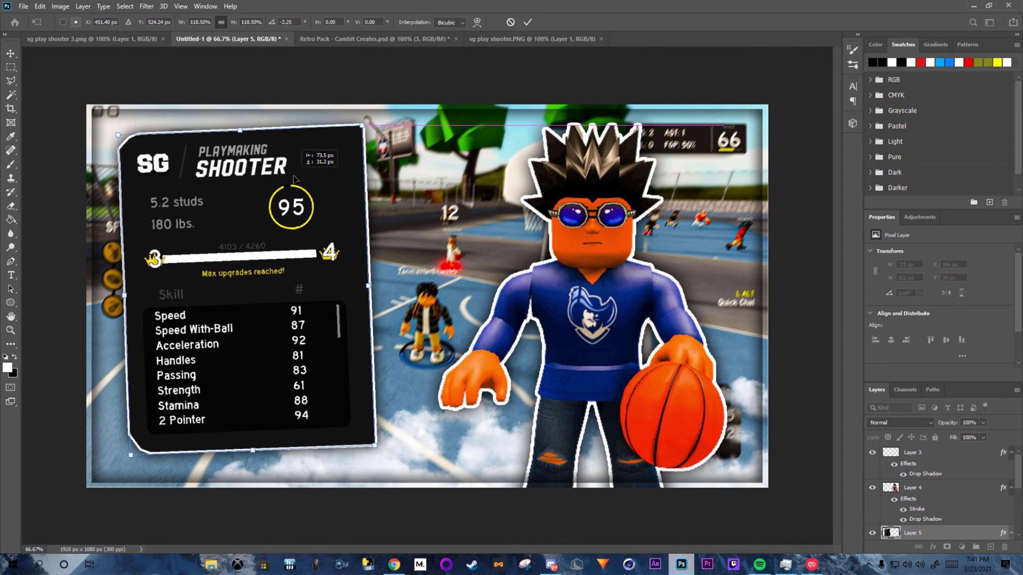
{"action": "left_click", "coordinate": [527, 22]}
{"action": "key", "text": "ctrl+z"}
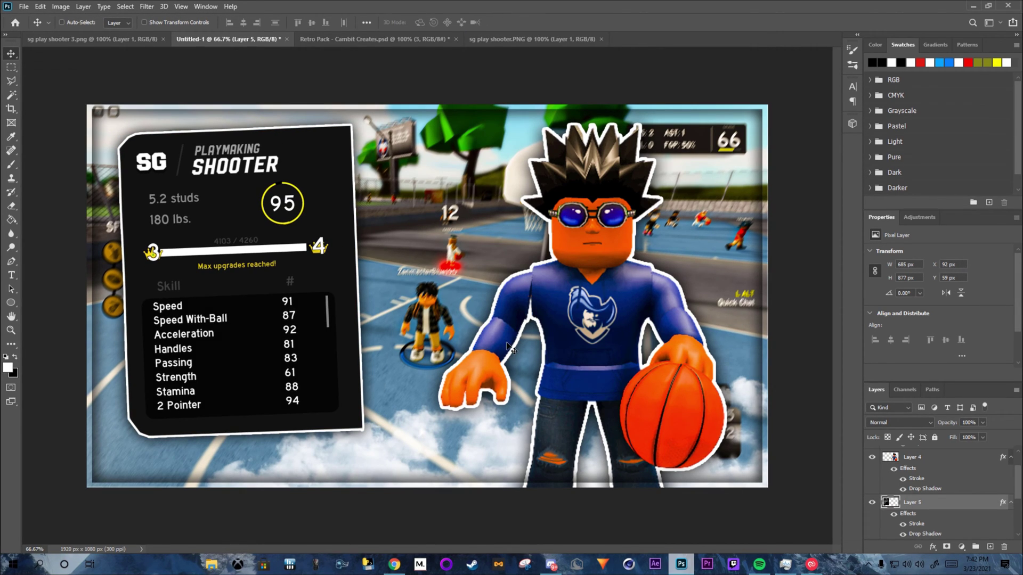
Camera Raw the card (Temperature +13, Texture +13, Clarity +6, Saturation +6), then view sg play shooter 3.png.
{"action": "left_click", "coordinate": [146, 6]}
{"action": "left_click", "coordinate": [178, 73]}
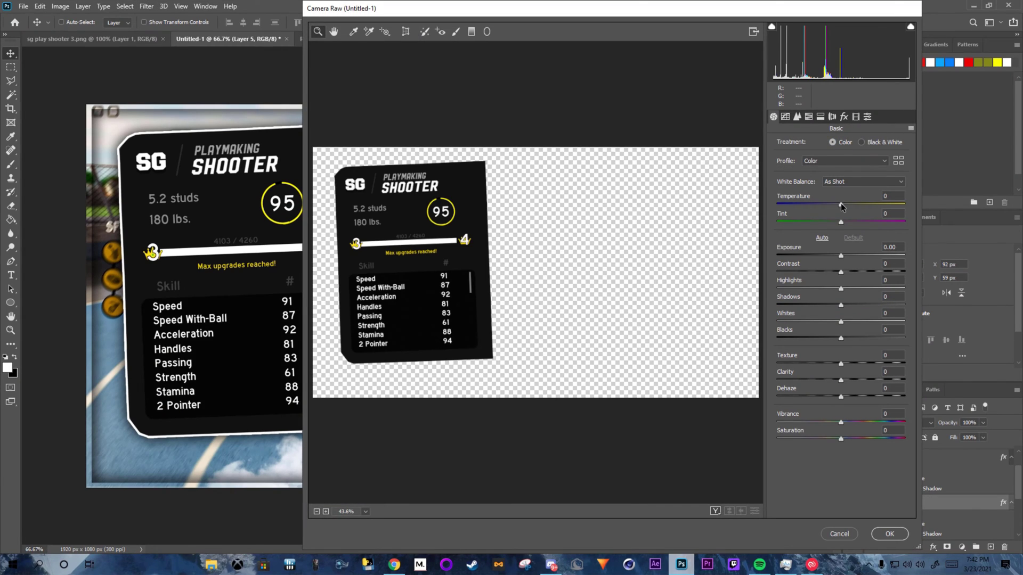
{"action": "left_click_drag", "start_coordinate": [840, 203], "coordinate": [850, 204]}
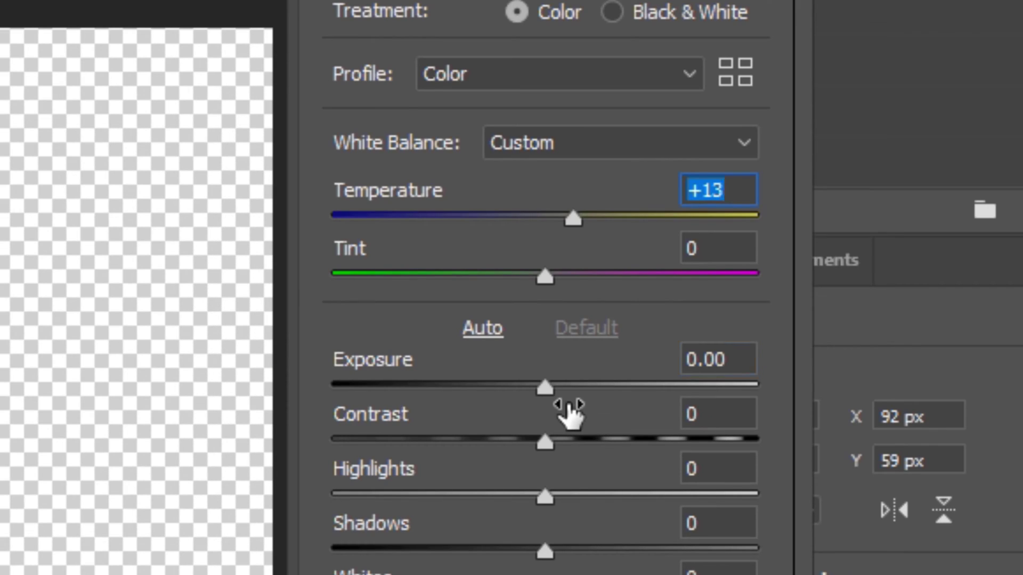
{"action": "left_click_drag", "start_coordinate": [716, 402], "coordinate": [726, 406]}
{"action": "left_click_drag", "start_coordinate": [505, 199], "coordinate": [501, 199]}
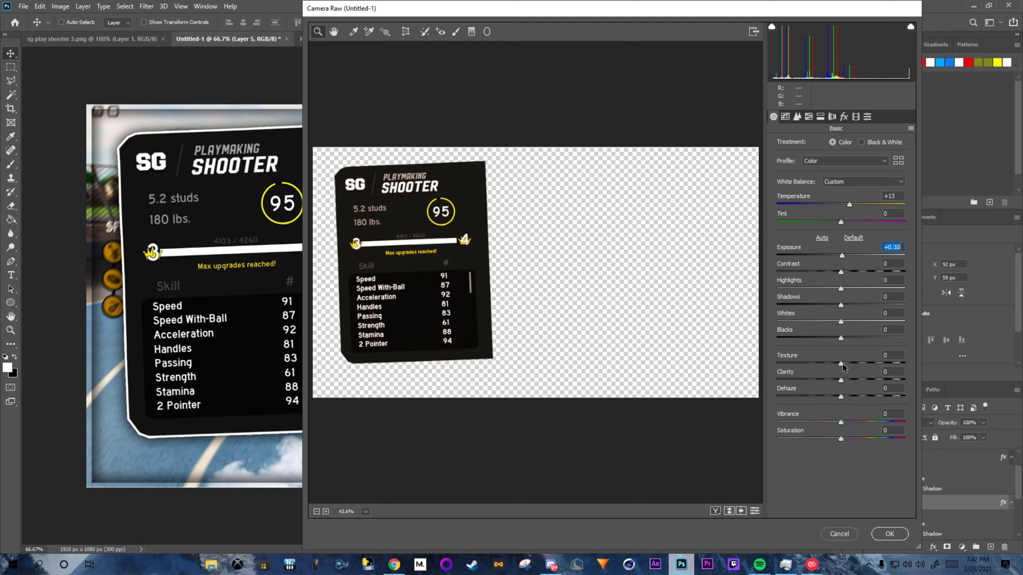
{"action": "left_click_drag", "start_coordinate": [843, 363], "coordinate": [850, 362]}
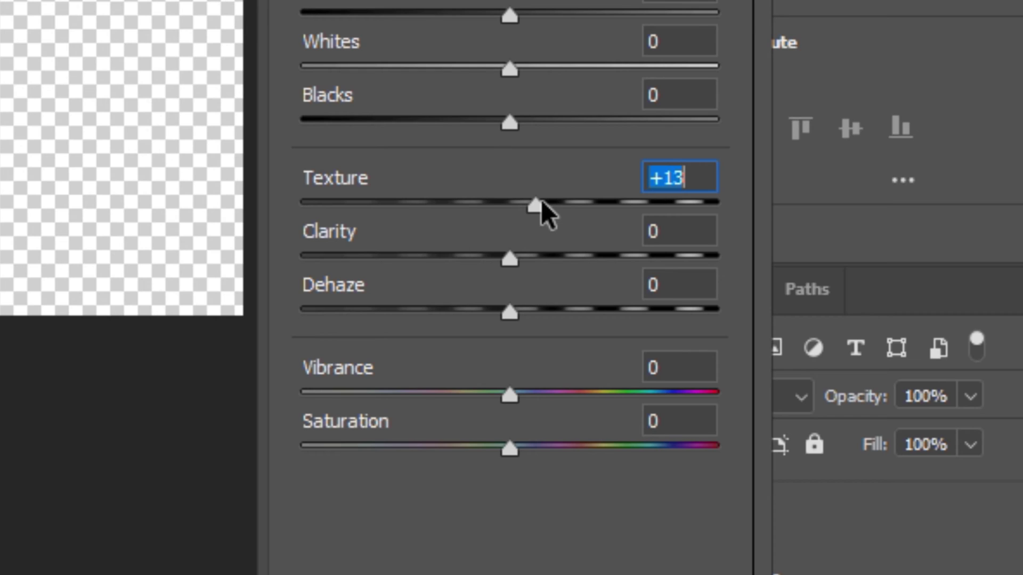
{"action": "mouse_move", "coordinate": [517, 259]}
{"action": "left_mouse_down"}
{"action": "mouse_move", "coordinate": [541, 255]}
{"action": "mouse_move", "coordinate": [529, 256]}
{"action": "left_mouse_up"}
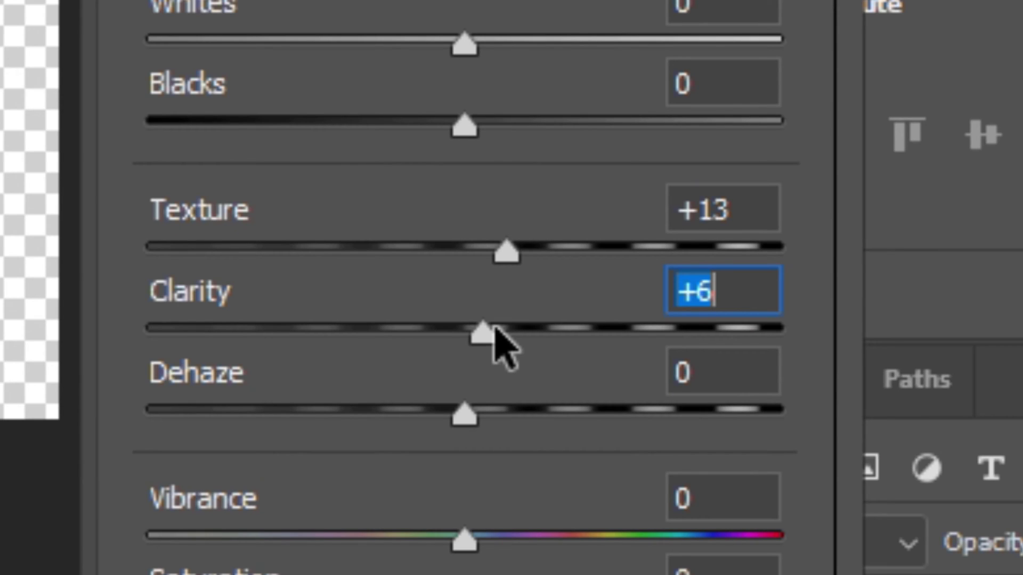
{"action": "left_click_drag", "start_coordinate": [464, 574], "coordinate": [497, 574]}
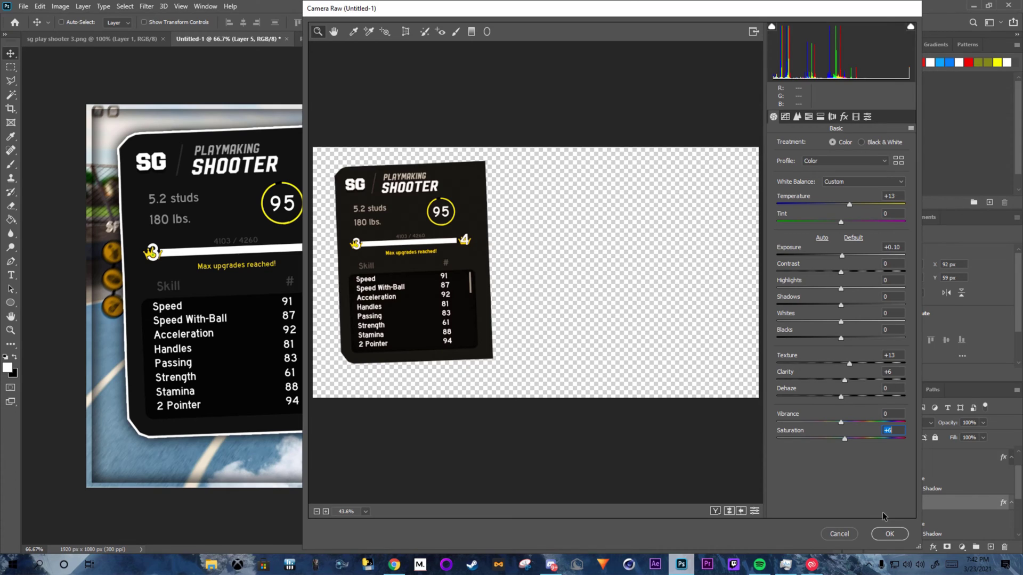
{"action": "left_click", "coordinate": [890, 535]}
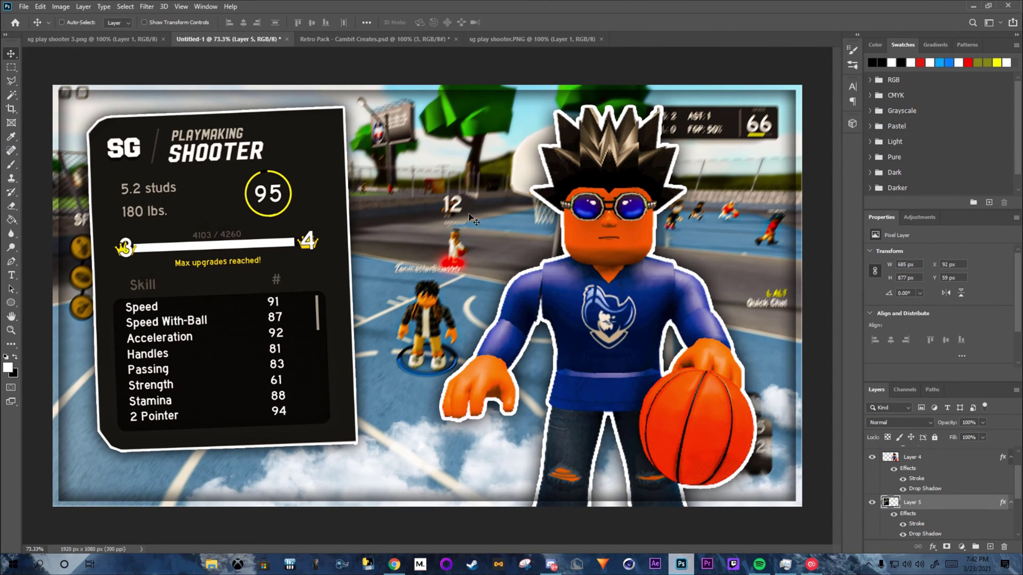
{"action": "left_click", "coordinate": [73, 40]}
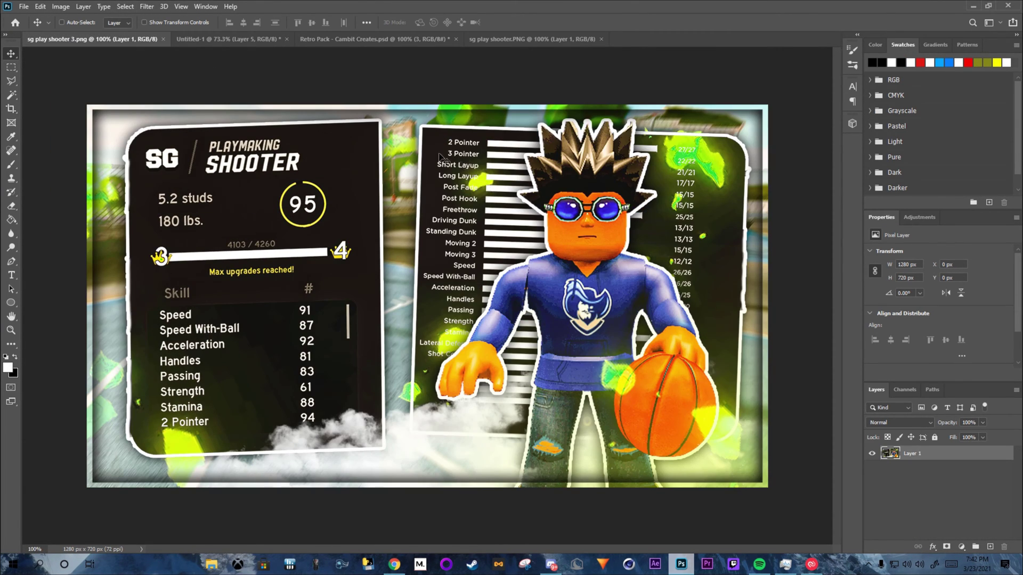